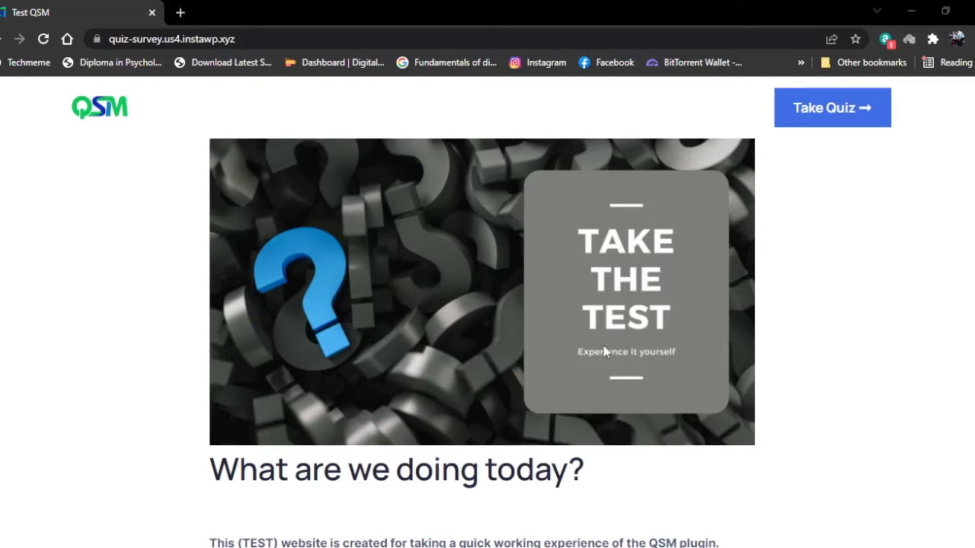
Browse the home page, then go to the Tests/Quizzes page from the header's Take Quiz button
scroll(899, 286, "down", 3)
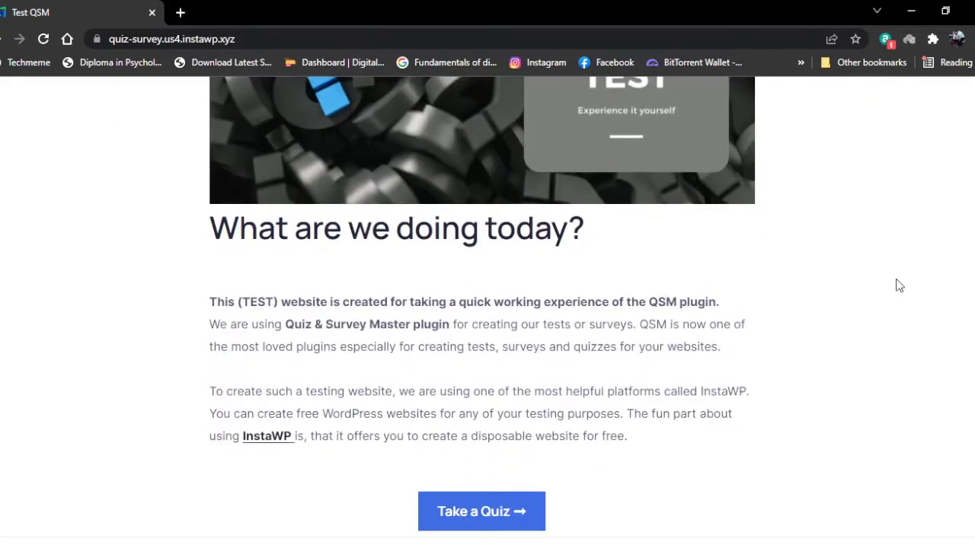
scroll(898, 285, "down", 1)
scroll(896, 285, "up", 2)
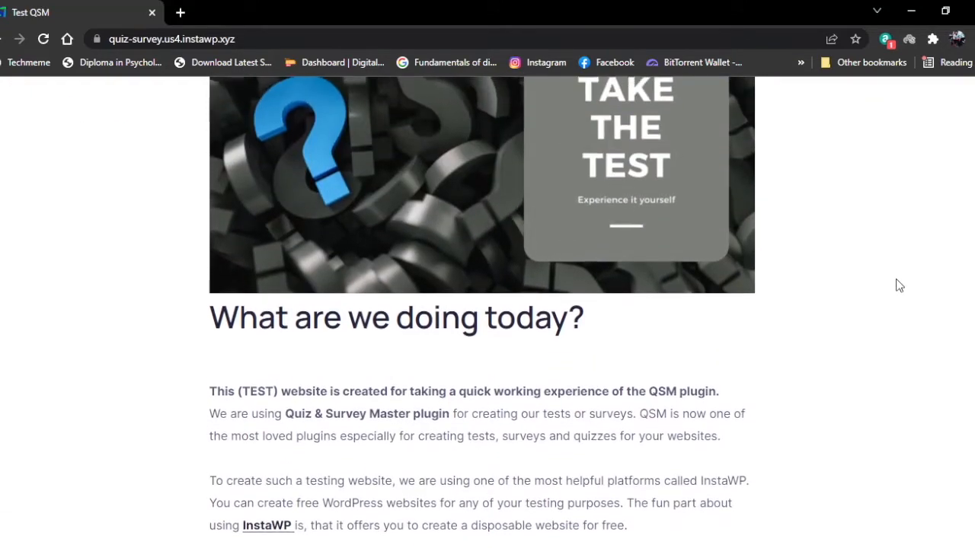
scroll(897, 284, "down", 1)
scroll(817, 223, "up", 3)
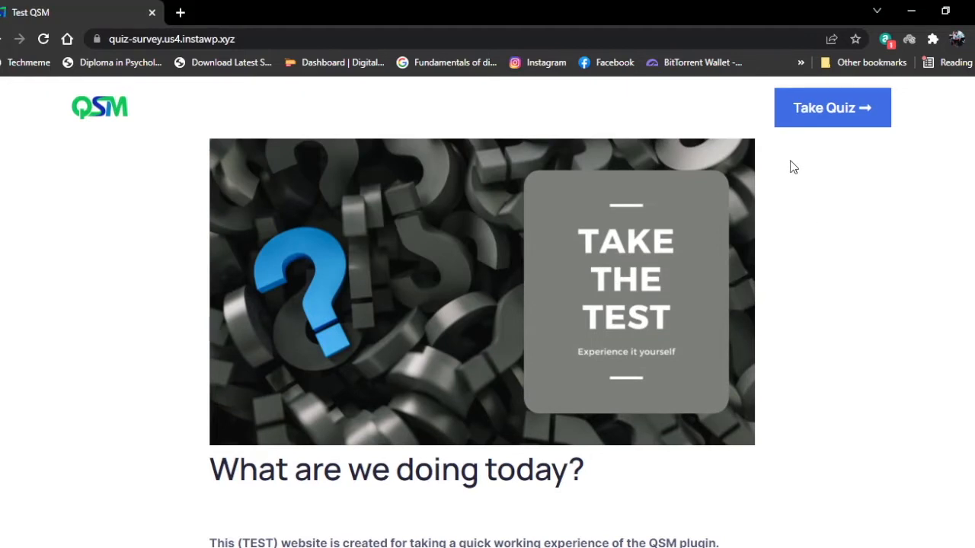
scroll(792, 168, "down", 4)
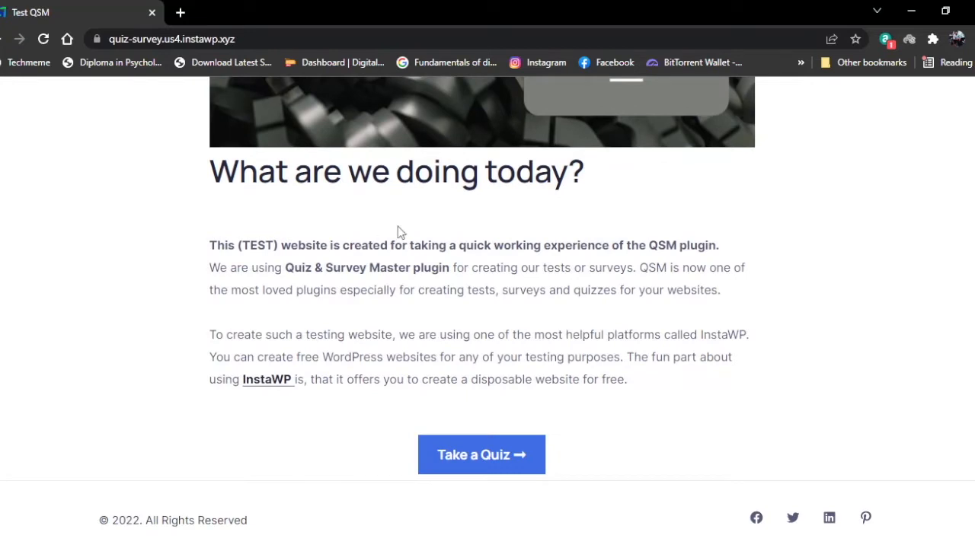
scroll(567, 346, "up", 4)
left_click(829, 118)
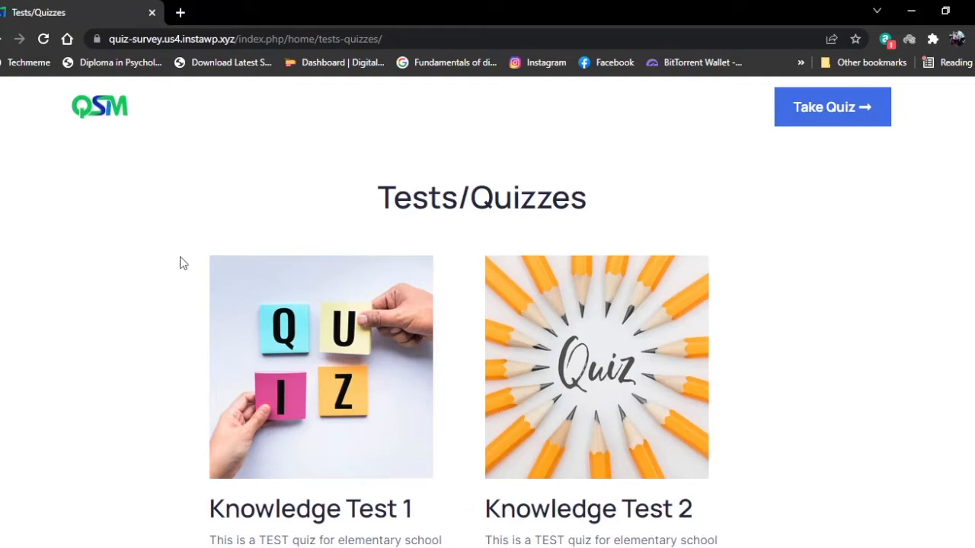
Highlight the Knowledge Test 1 title, then Knowledge Test 2 and its description
scroll(180, 261, "down", 2)
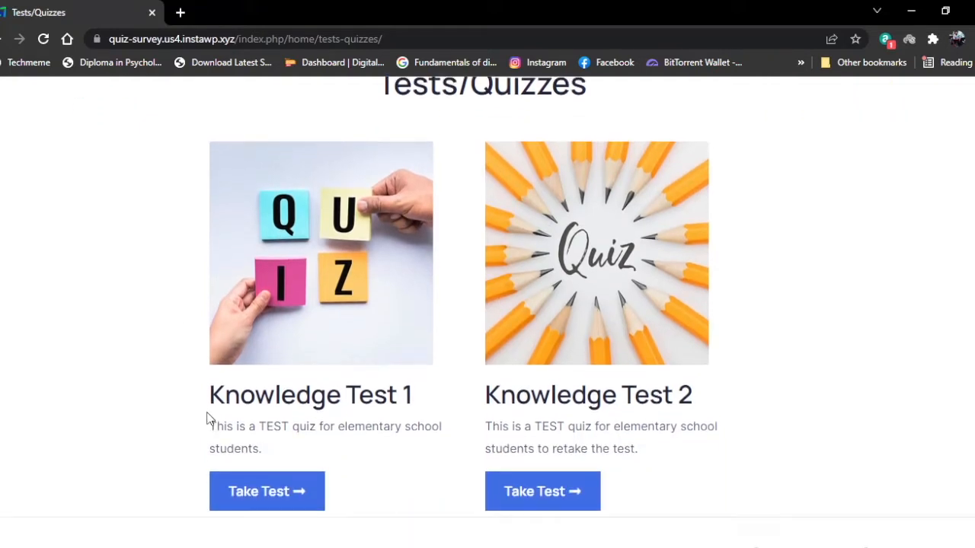
left_click_drag(208, 401, 411, 418)
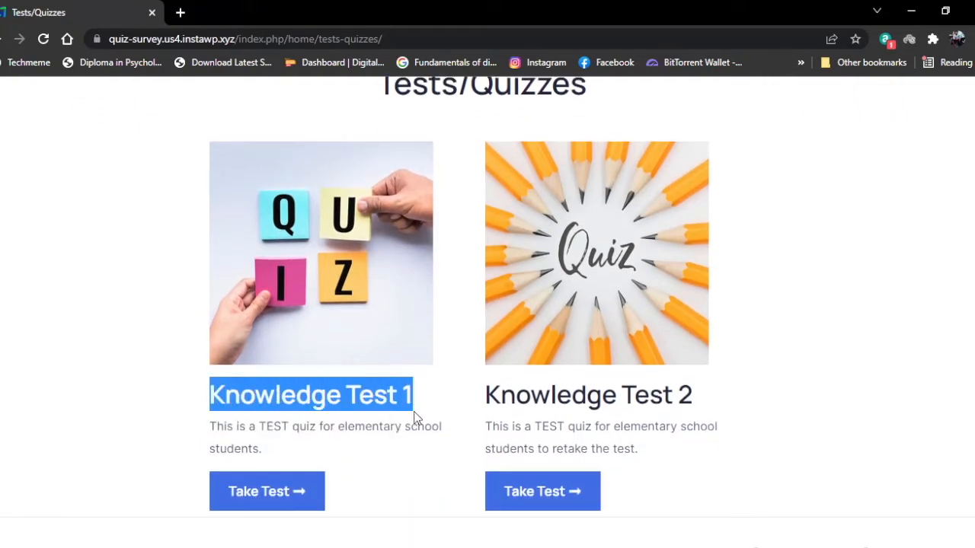
left_click(416, 412)
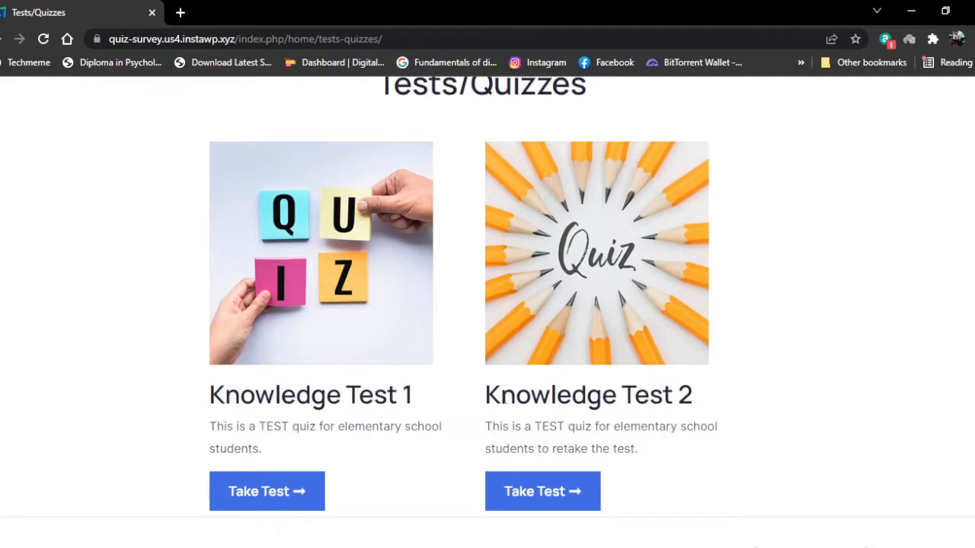
left_click_drag(491, 396, 696, 421)
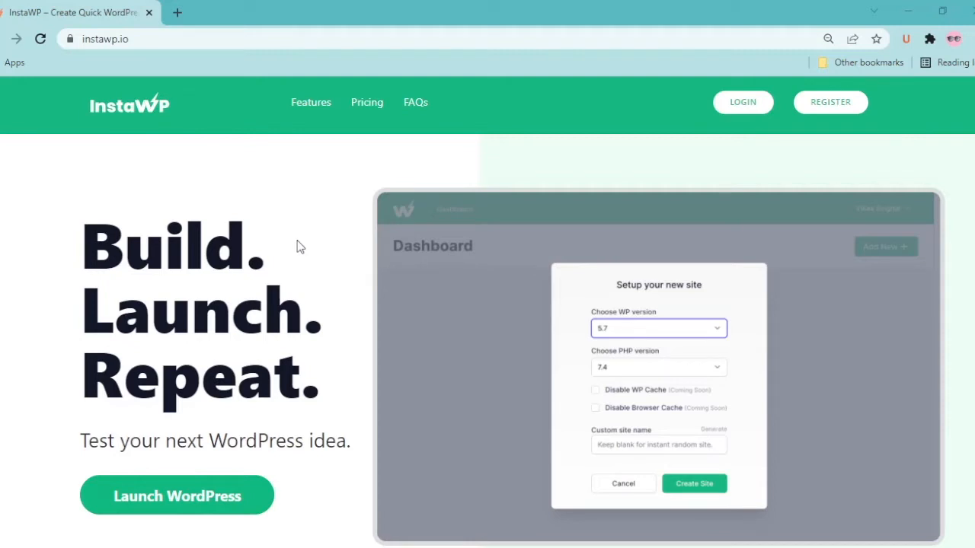
scroll(318, 211, "down", 10)
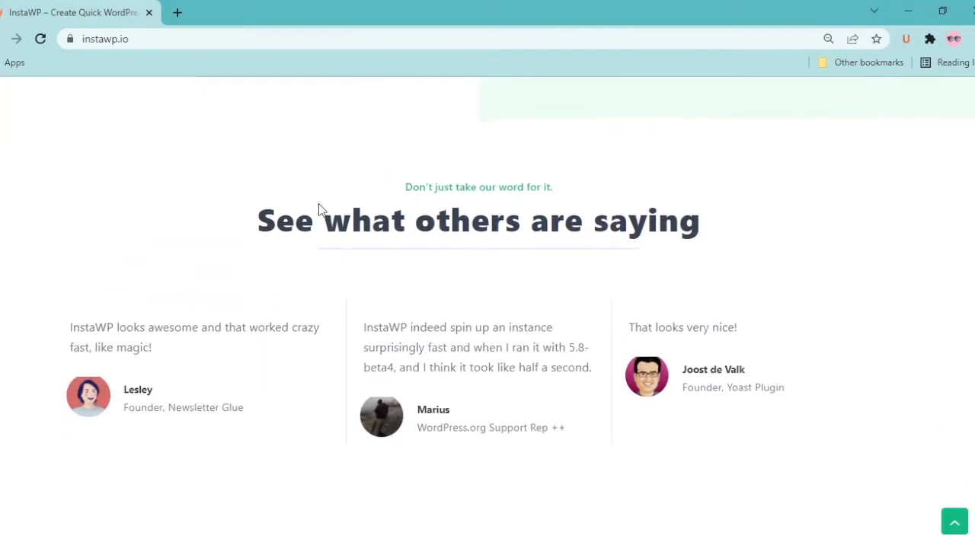
scroll(319, 211, "down", 2)
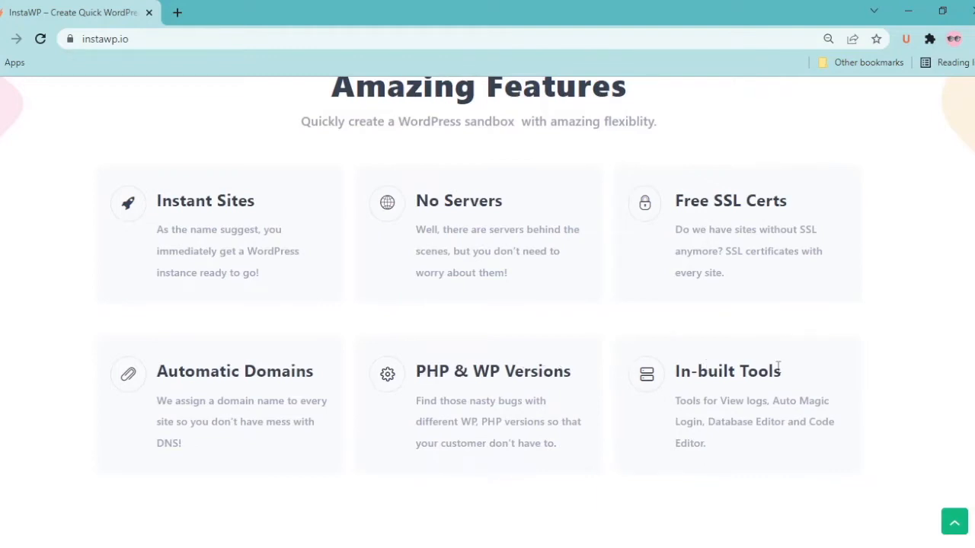
scroll(778, 368, "down", 1)
scroll(777, 372, "down", 2)
scroll(777, 372, "down", 5)
scroll(777, 372, "up", 1)
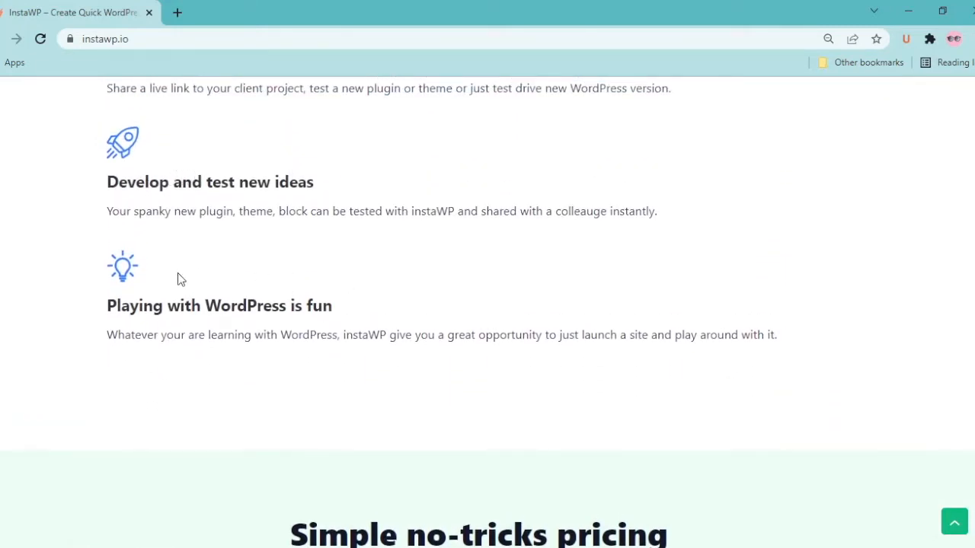
scroll(274, 305, "up", 13)
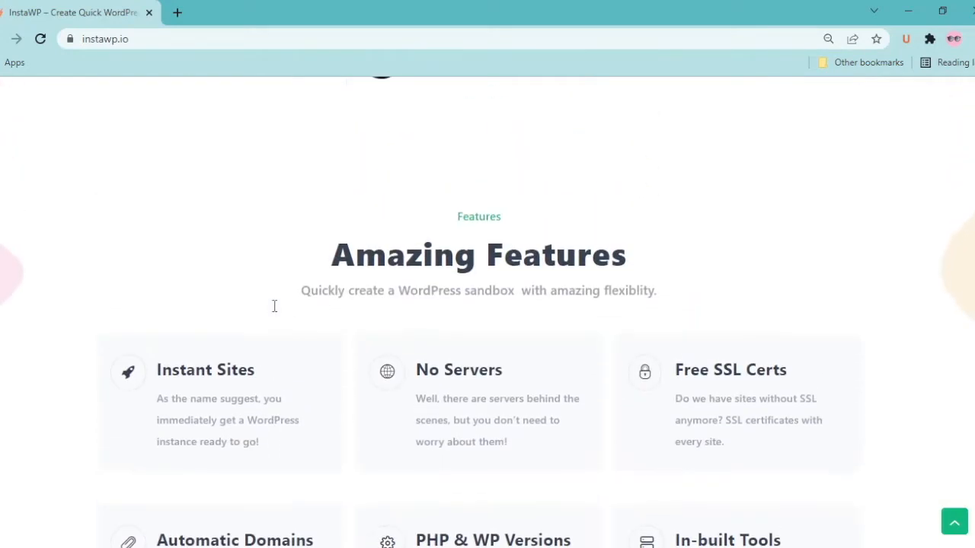
scroll(275, 306, "up", 10)
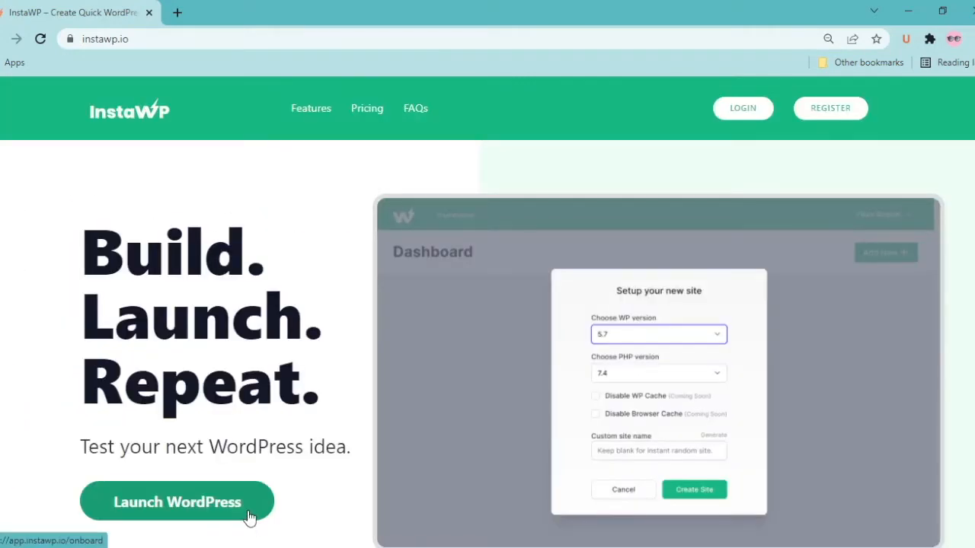
Start a new InstaWP site with WordPress 5.9, PHP 7.4 and the default configuration
left_click(250, 516)
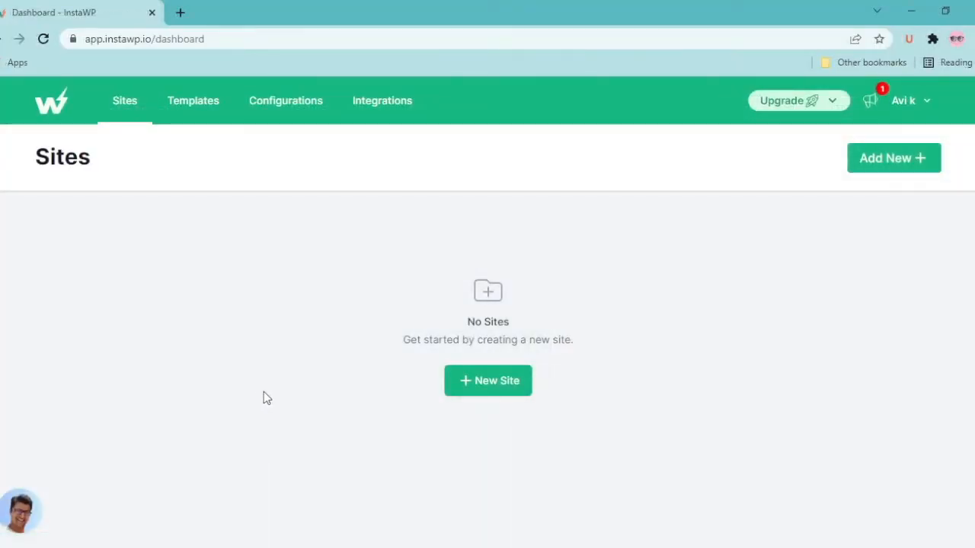
left_click(505, 389)
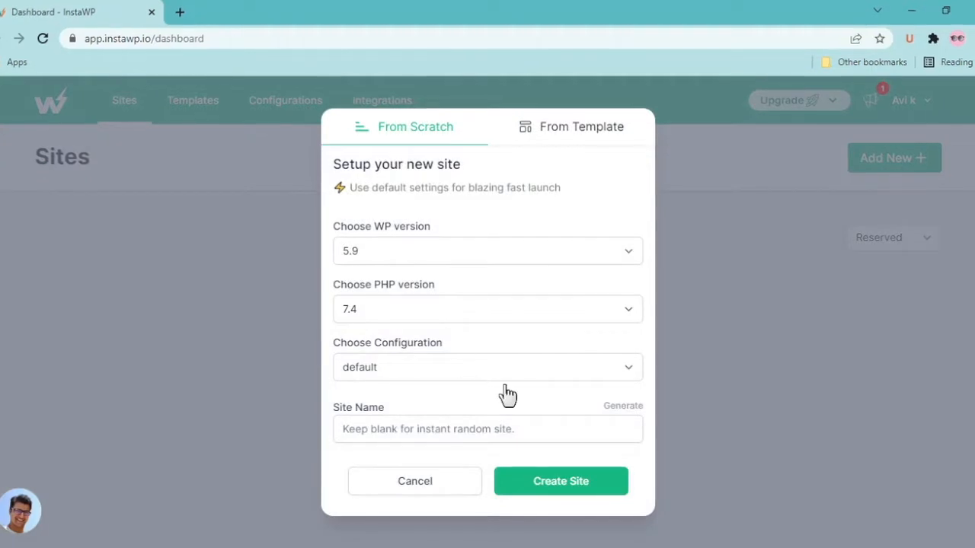
left_click(390, 252)
left_click(400, 265)
left_click(449, 307)
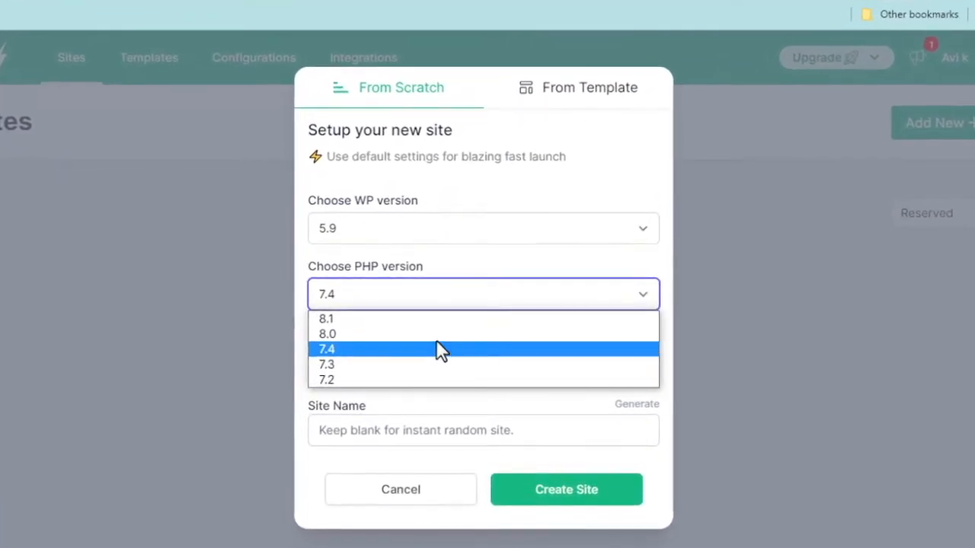
left_click(443, 350)
left_click(424, 371)
left_click(414, 381)
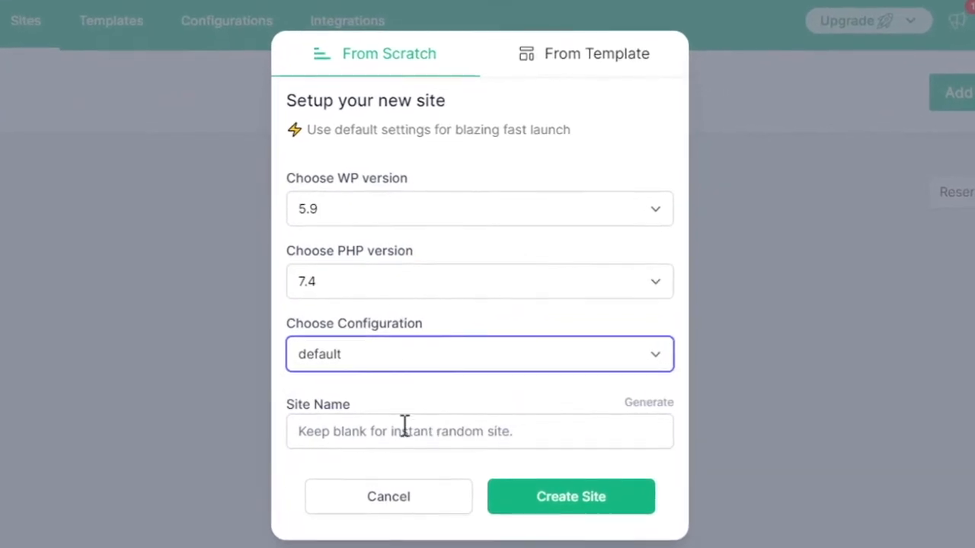
Fill in the site name, create the site, and return to the Sites list
left_click(415, 431)
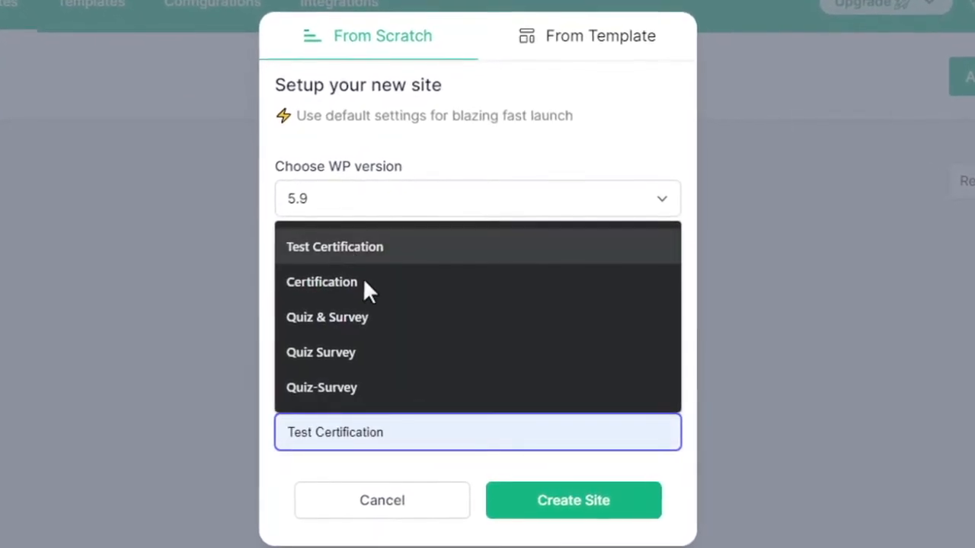
left_click(356, 390)
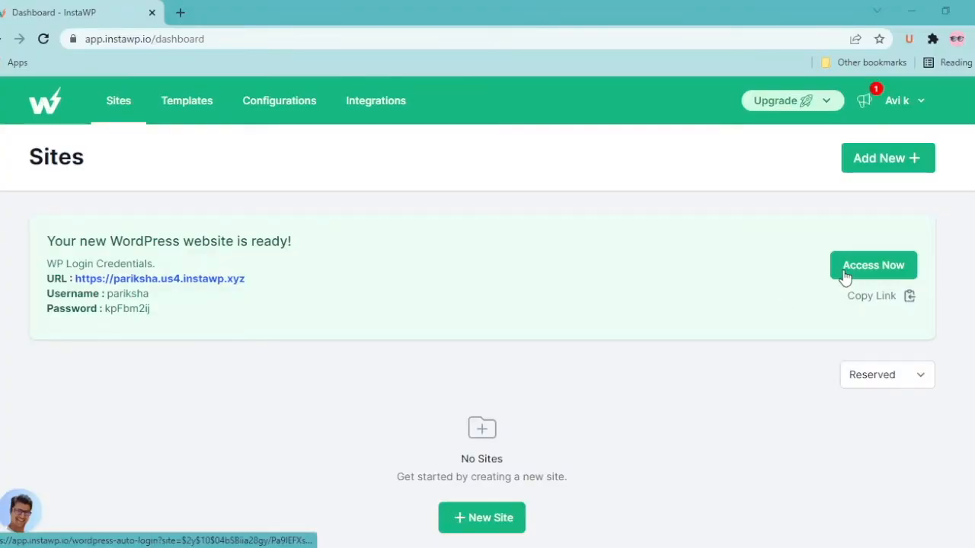
left_click(112, 114)
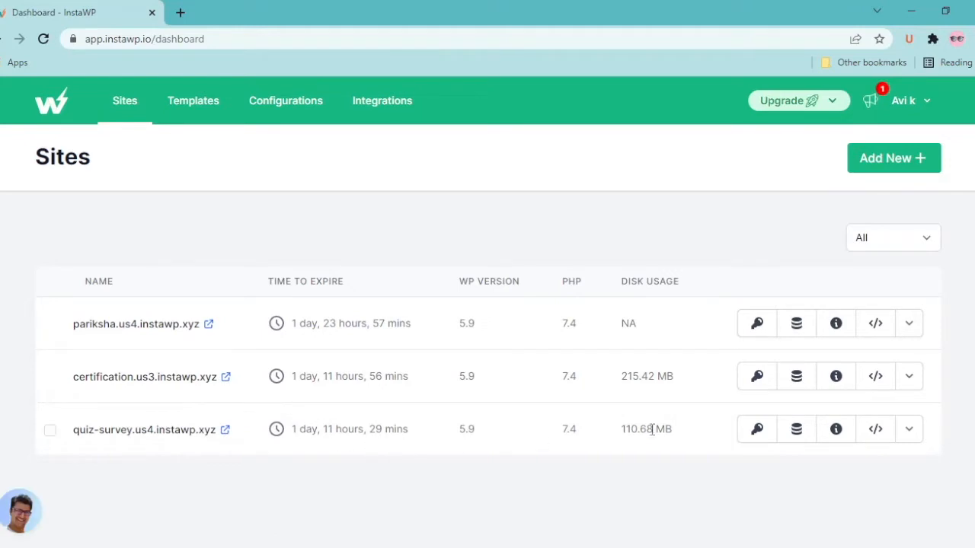
Log in to the quiz-survey site's admin and glance at its Pages before returning to the Dashboard
left_click(757, 428)
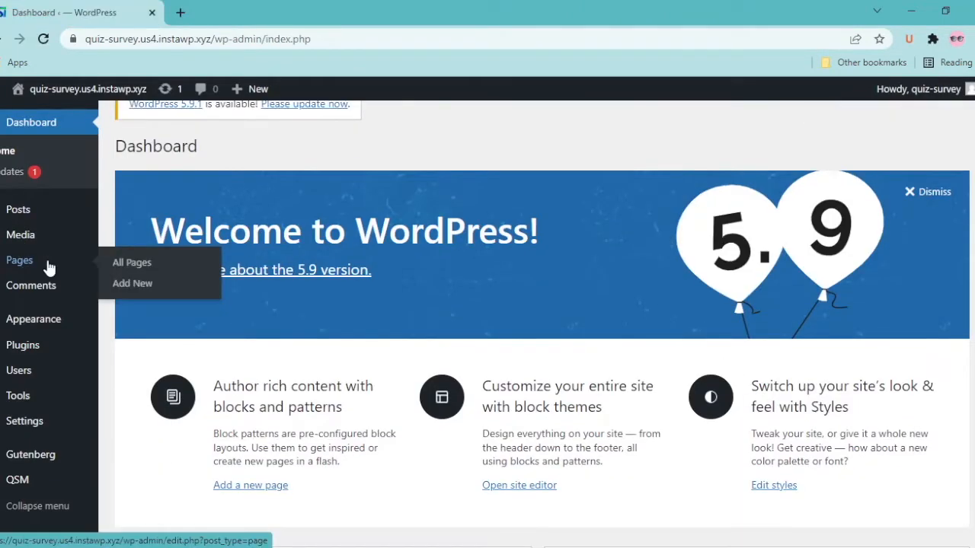
left_click(47, 264)
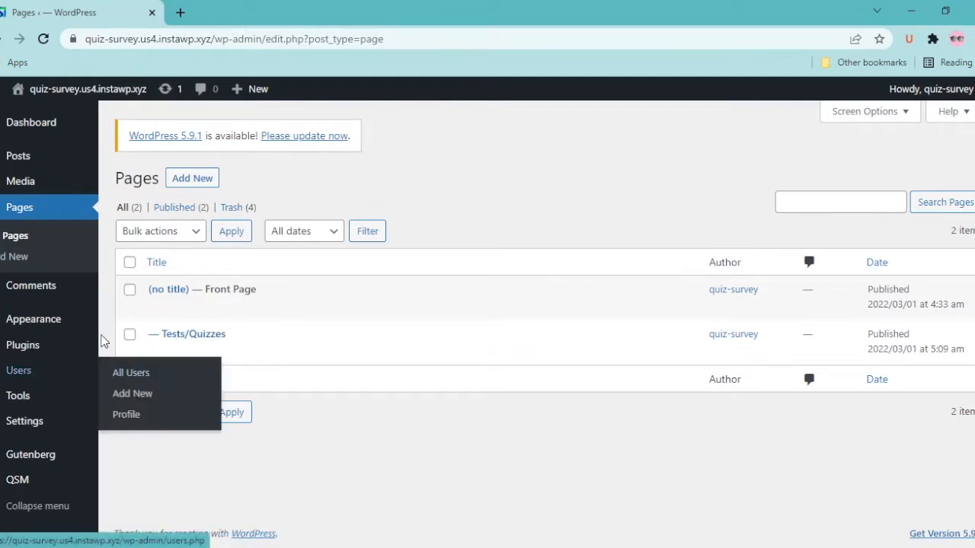
left_click(35, 127)
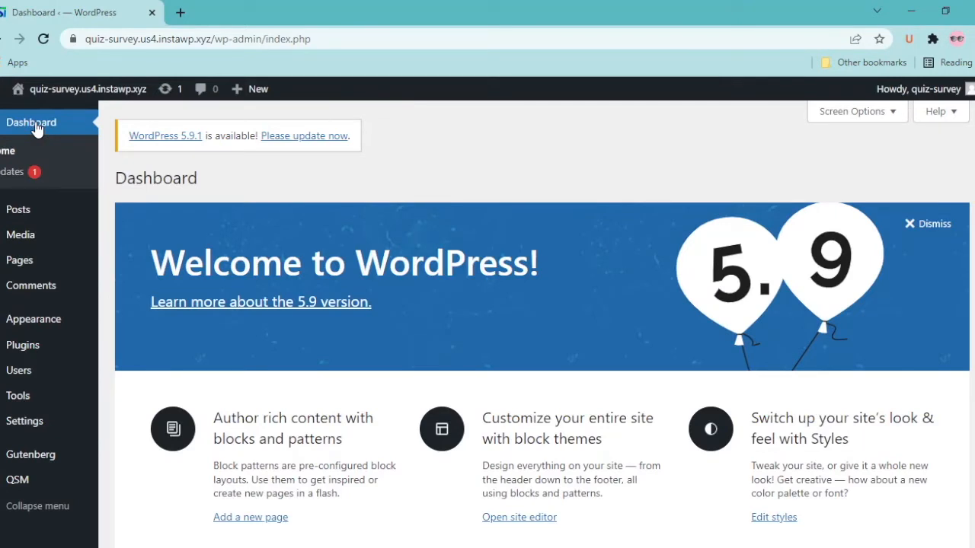
Delete the sample 'test' quiz from QSM Quizzes/Surveys
mouse_move(55, 483)
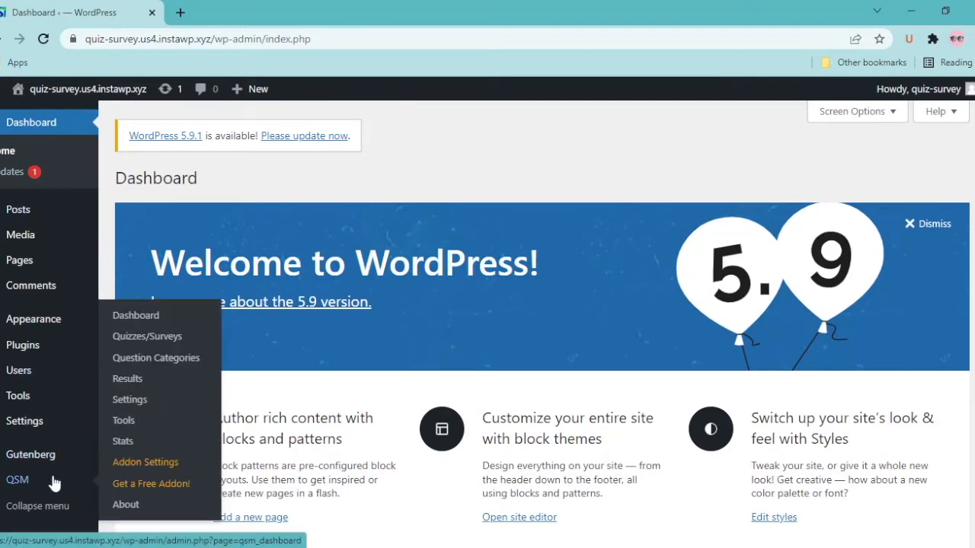
left_click(134, 338)
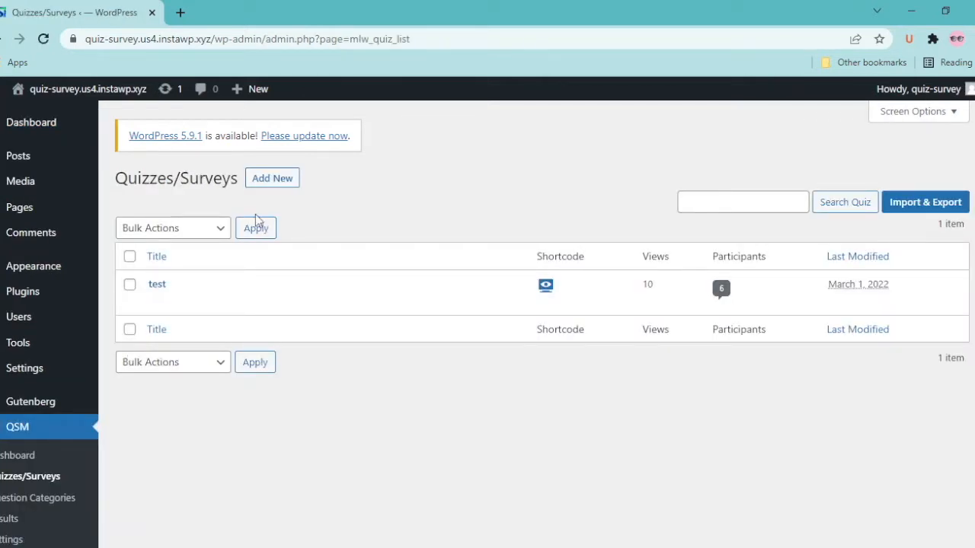
left_click(129, 284)
left_click(238, 301)
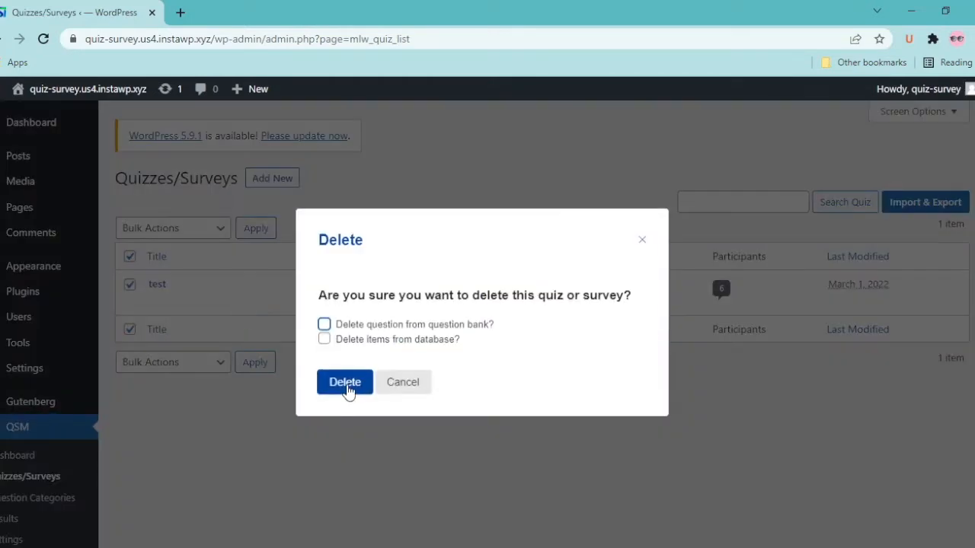
left_click(349, 387)
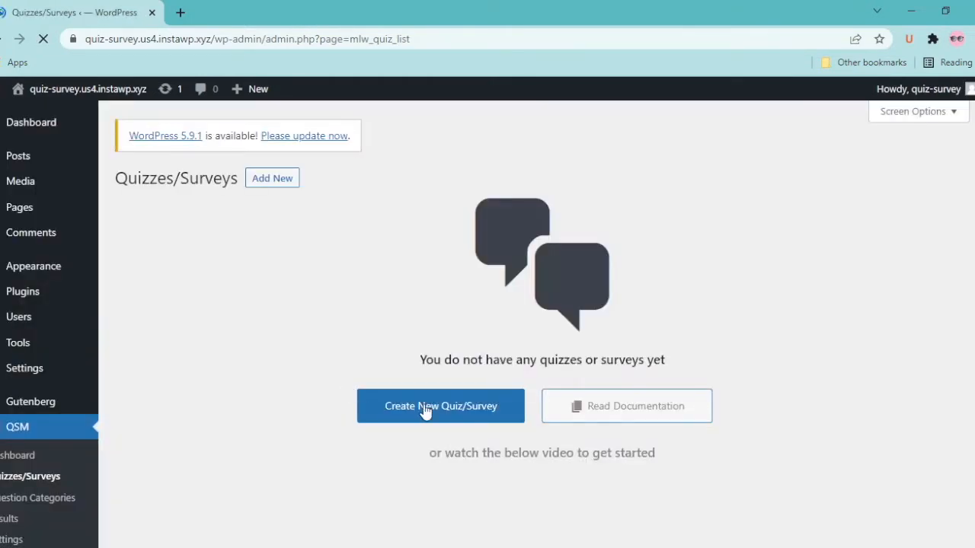
Start a new QSM quiz and keep the default theme
left_click(424, 410)
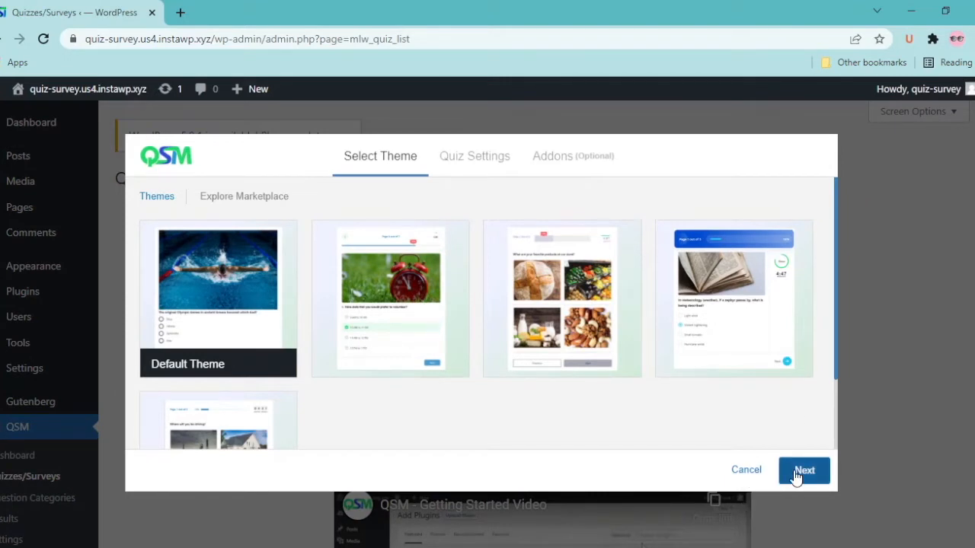
mouse_move(255, 300)
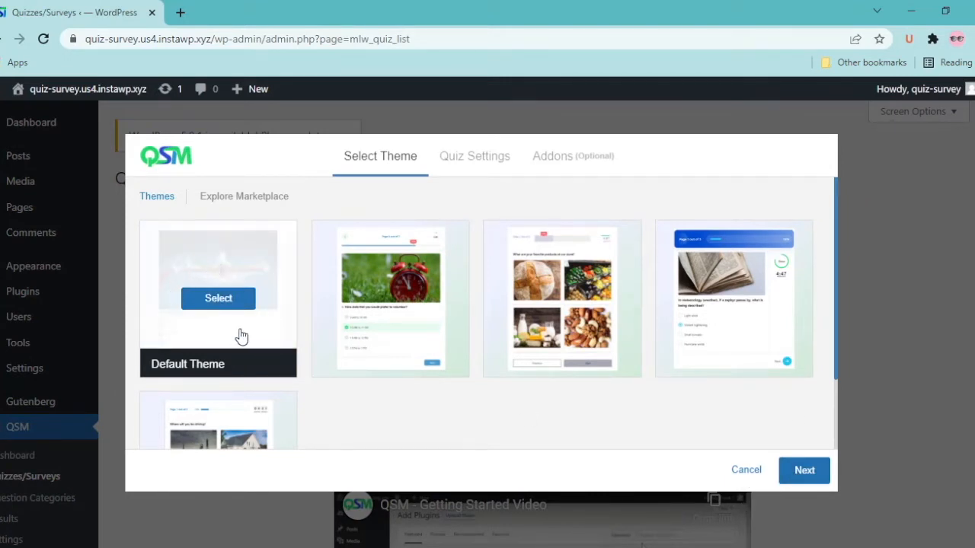
mouse_move(447, 334)
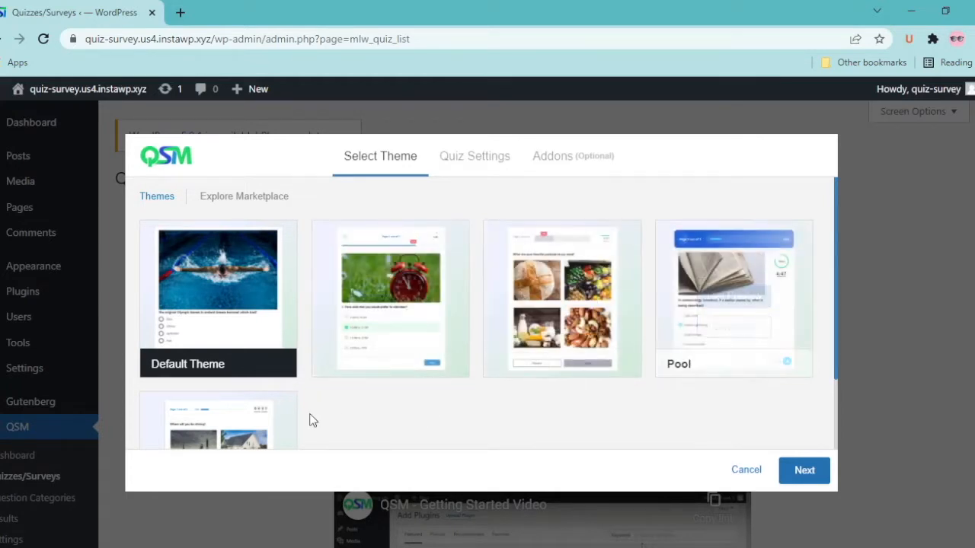
mouse_move(279, 420)
scroll(279, 420, "down", 2)
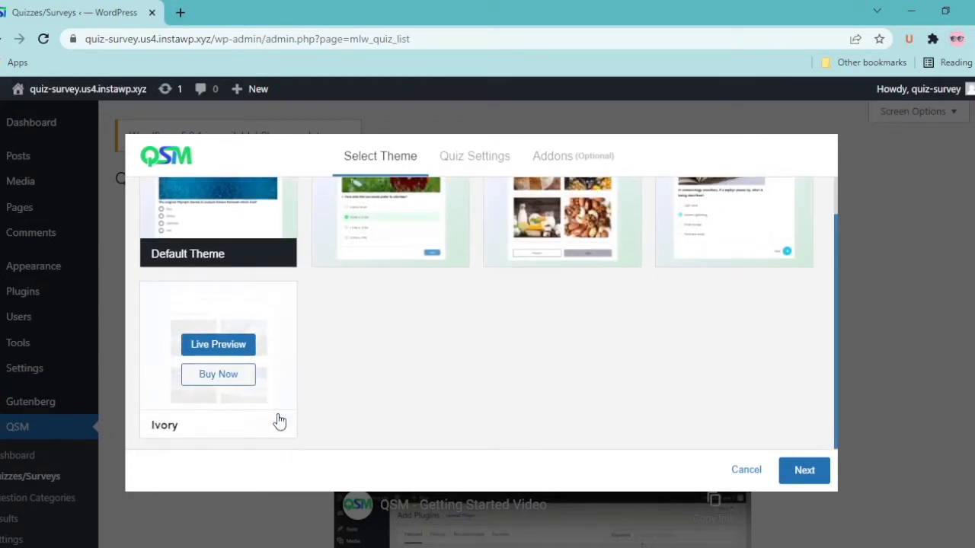
scroll(278, 421, "up", 2)
left_click(805, 470)
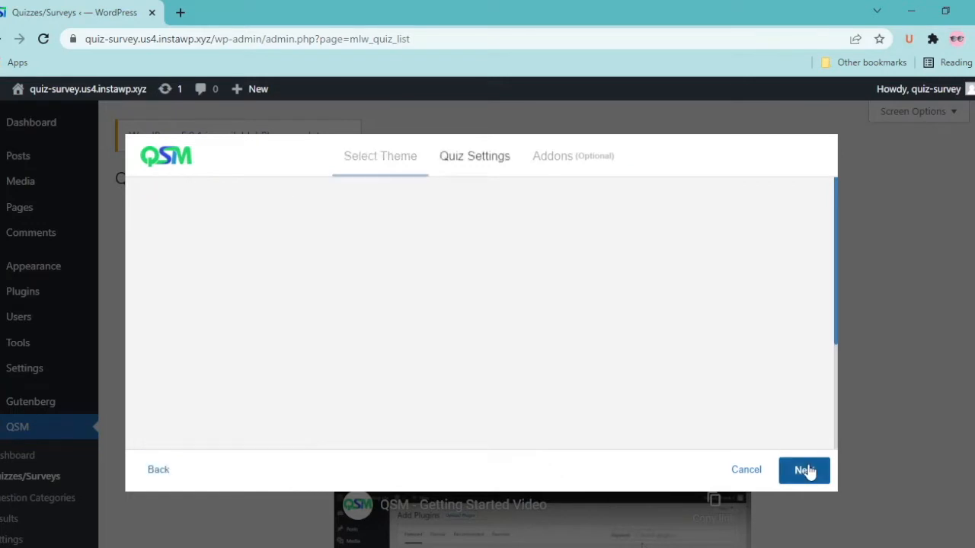
Name the quiz 'Knowledge Test' with form type Quiz and grading system Both
left_click(434, 216)
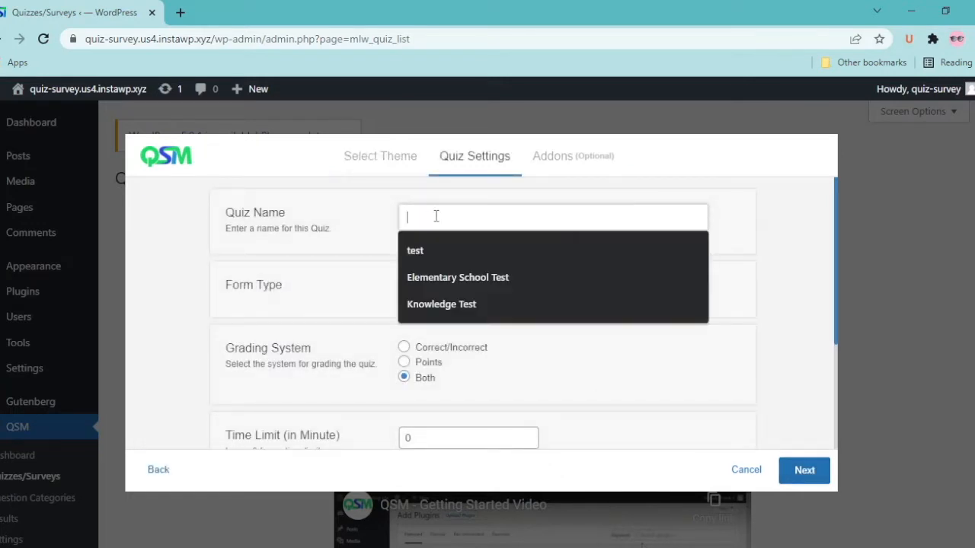
left_click(433, 305)
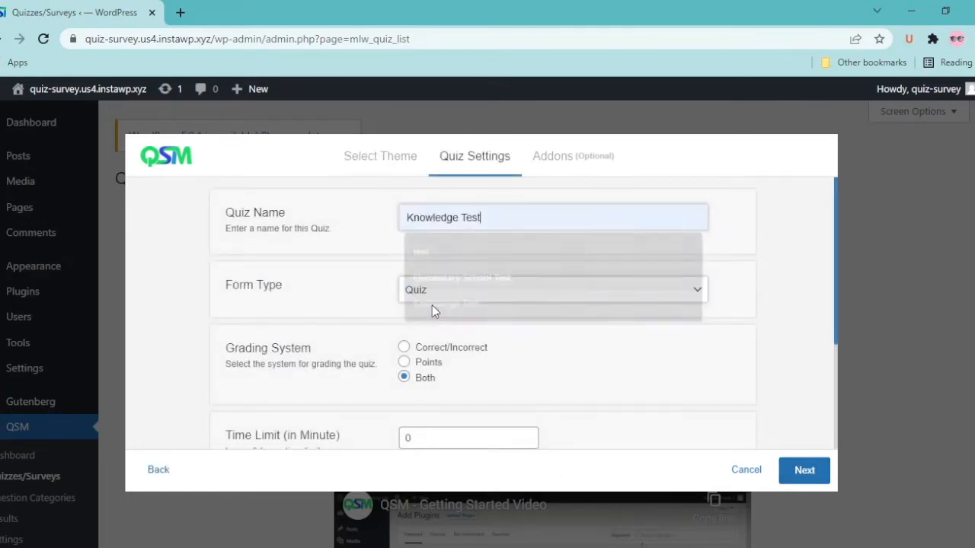
left_click(596, 287)
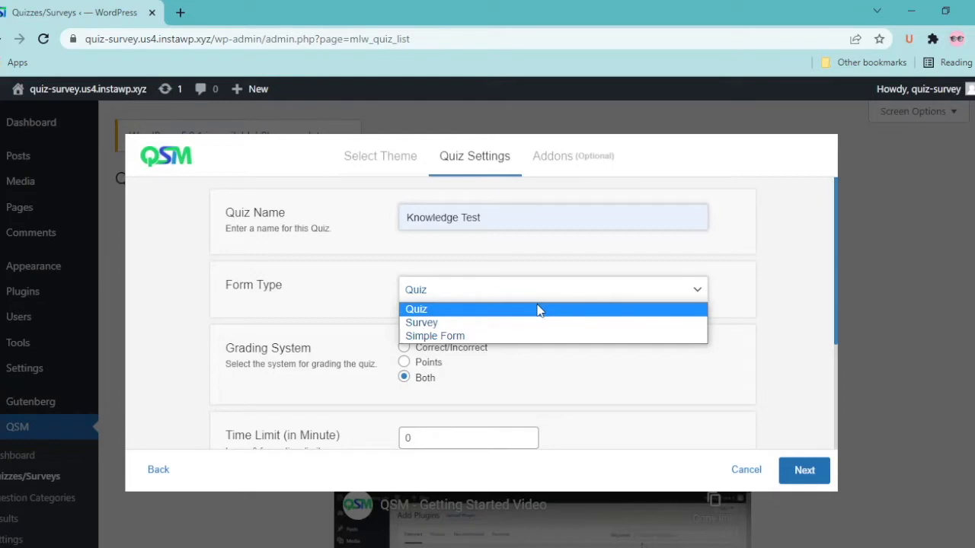
left_click(501, 310)
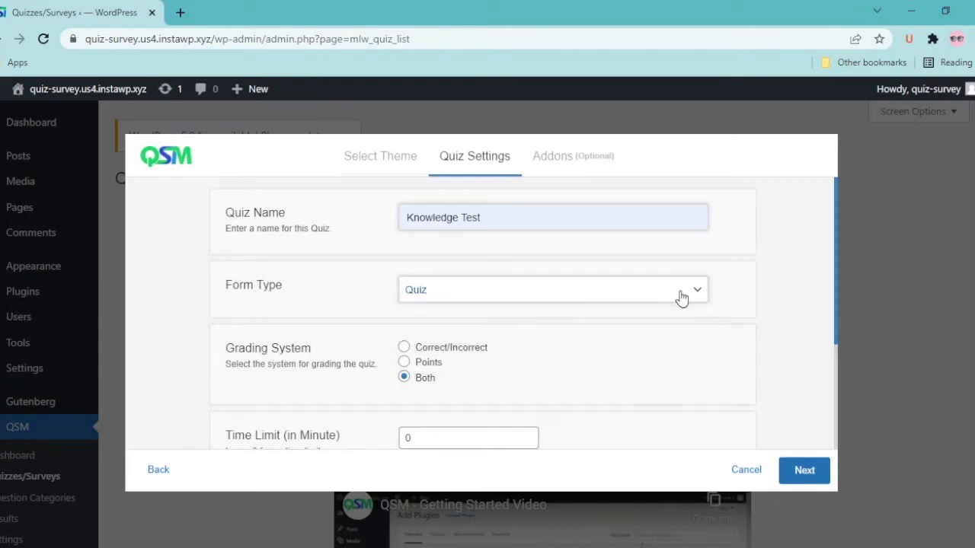
scroll(678, 298, "down", 2)
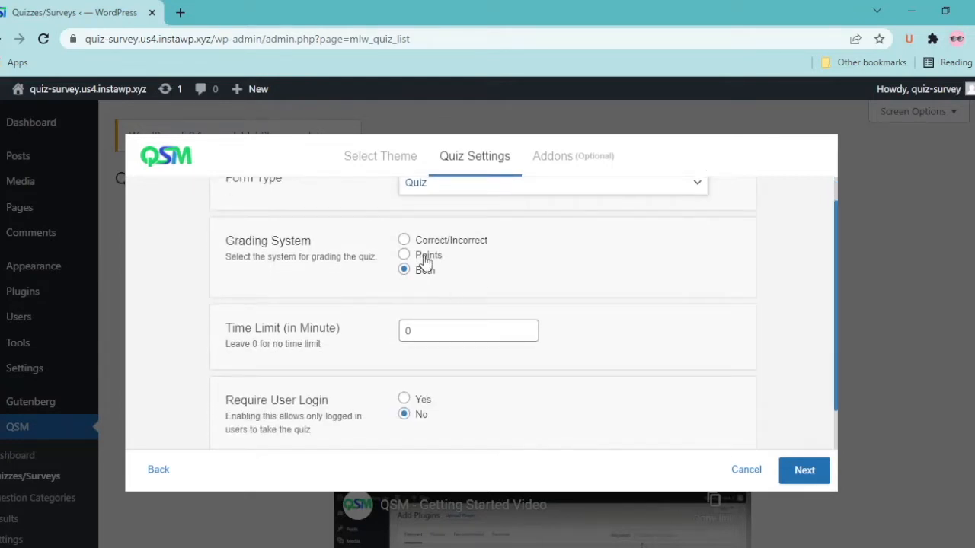
left_click(432, 242)
left_click(431, 258)
left_click(424, 276)
Keep the time limit at 0 and the login requirement at No
left_click(527, 327)
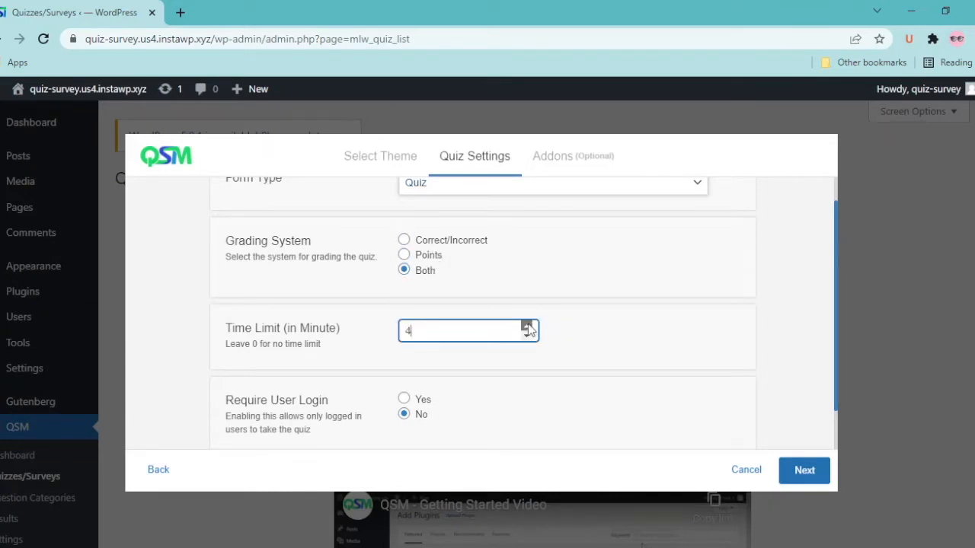
left_click_drag(455, 339, 361, 343)
scroll(609, 372, "down", 2)
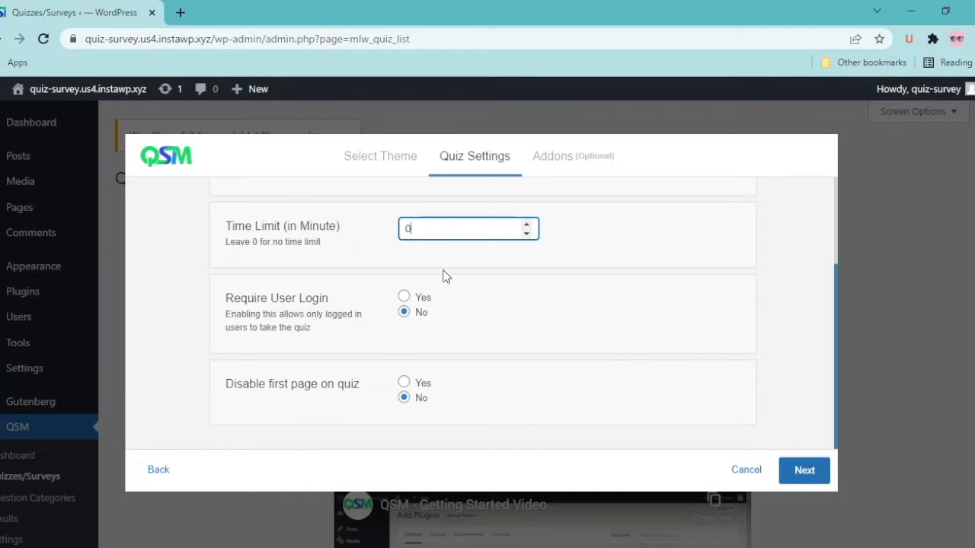
left_click(404, 297)
left_click(404, 312)
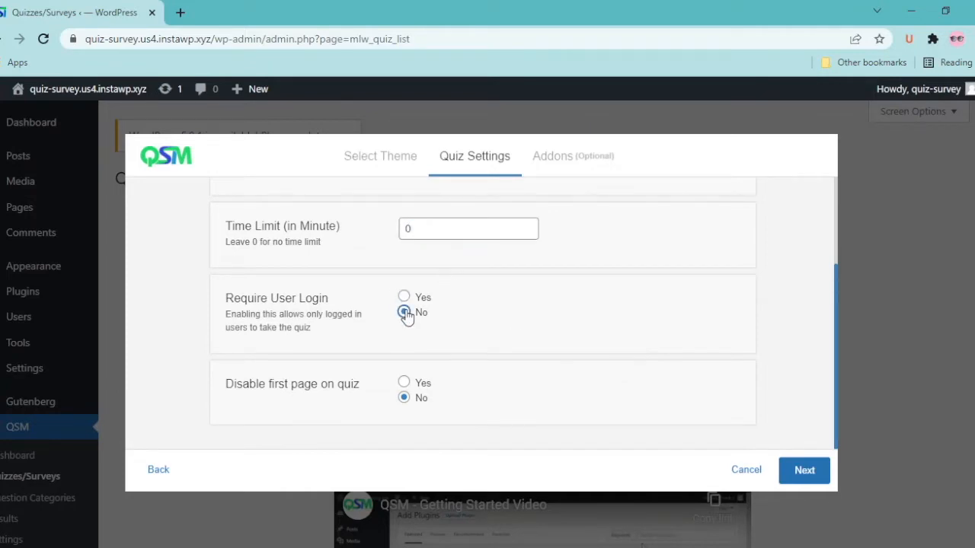
Skip the optional addons and create the Knowledge Test quiz
left_click(801, 470)
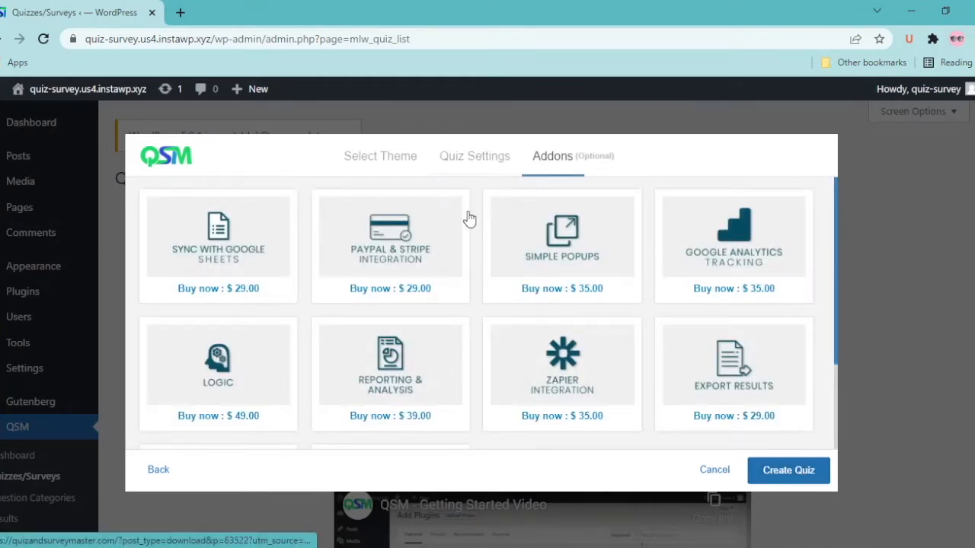
scroll(272, 405, "down", 1)
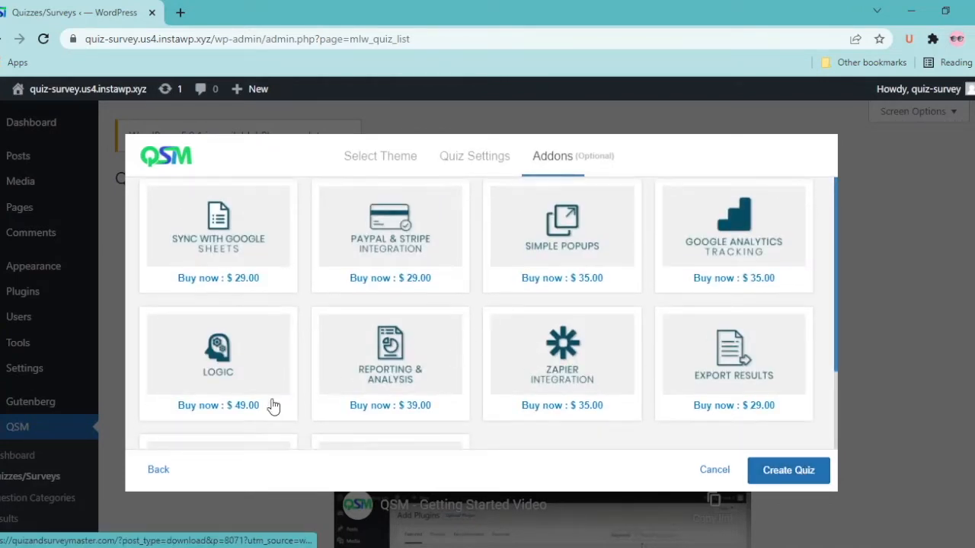
scroll(272, 405, "down", 2)
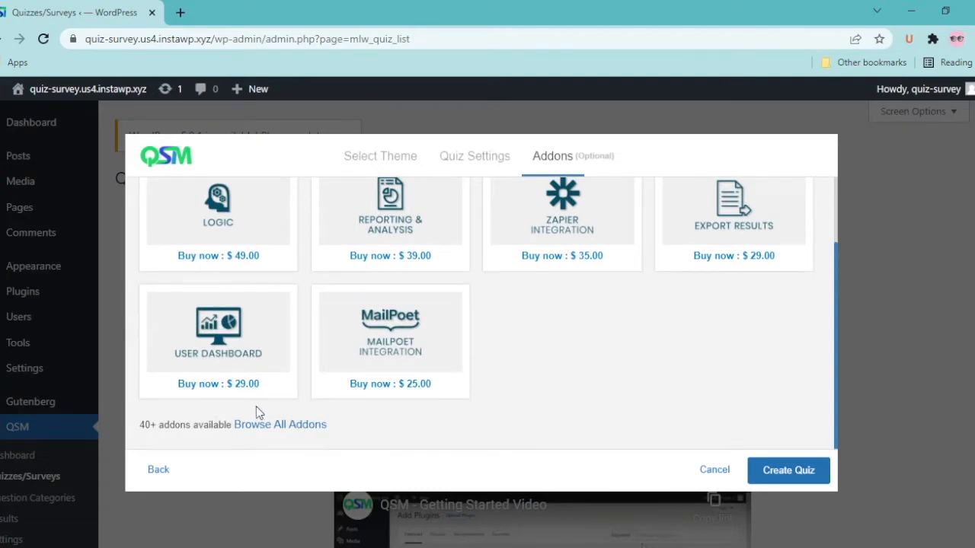
left_click(796, 472)
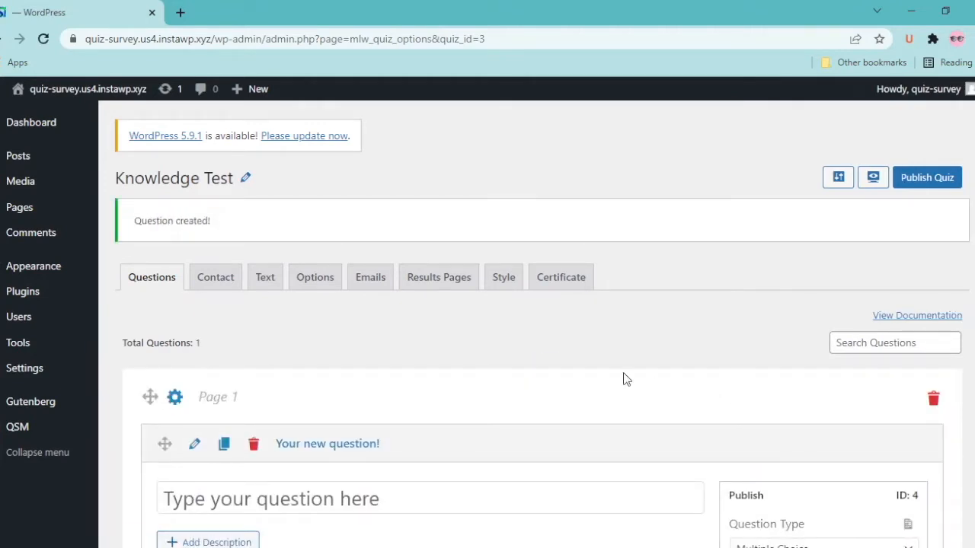
Paste 'What is a baby frog known as?' from the question bank as the question text
scroll(624, 380, "down", 5)
key("alt+Tab")
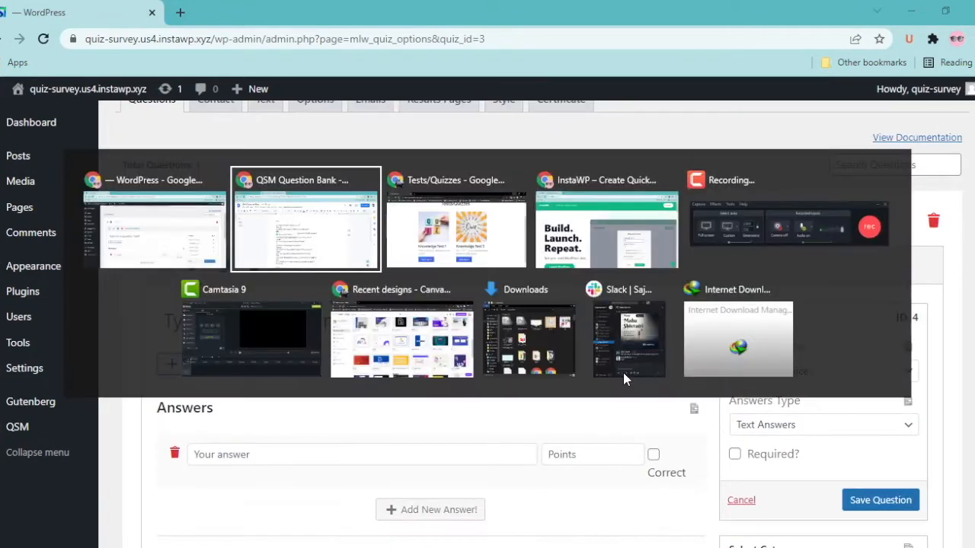
left_click_drag(299, 244, 447, 250)
key("ctrl+c")
key("alt+Tab")
left_click(238, 330)
key("ctrl+v")
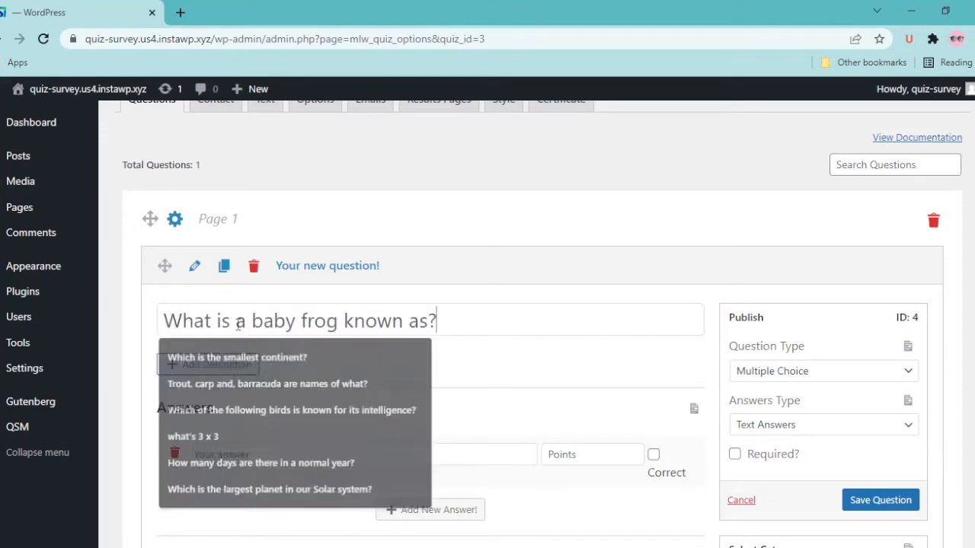
Copy Tadpole from the question bank into the first answer field
key("alt+Tab")
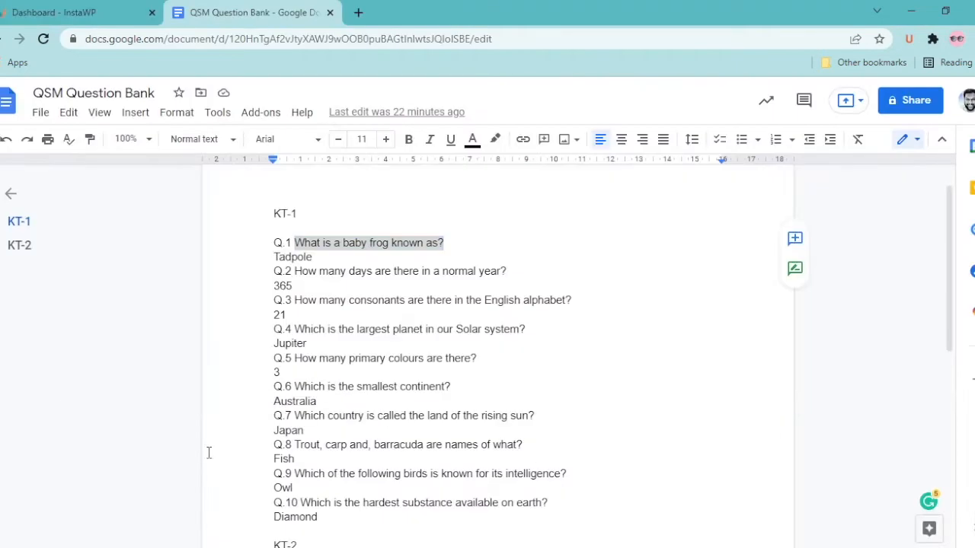
double_click(293, 257)
key("ctrl+c")
key("alt+Tab")
left_click(362, 454)
key("ctrl+v")
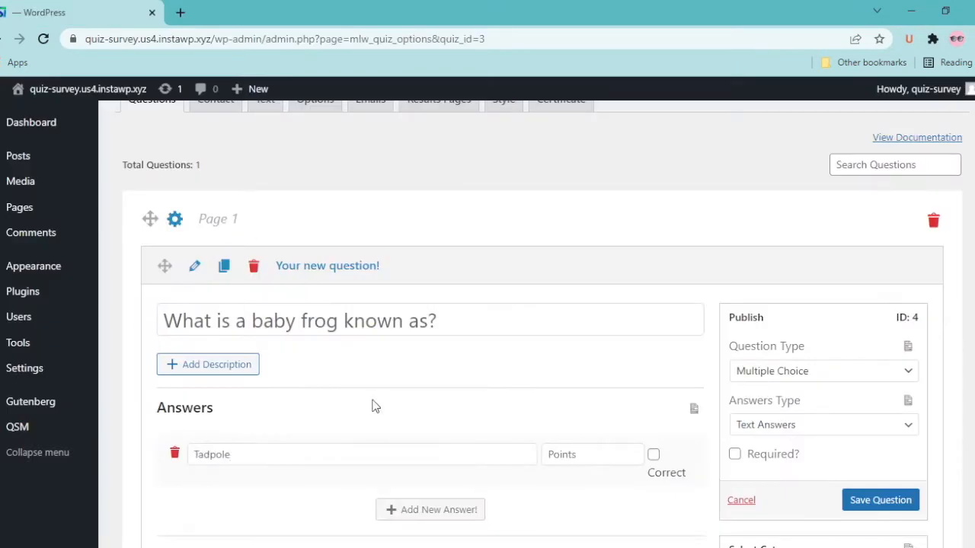
Add the answers Cub, Calf and Kitten
scroll(412, 510, "down", 3)
left_click(296, 304)
type("Cub")
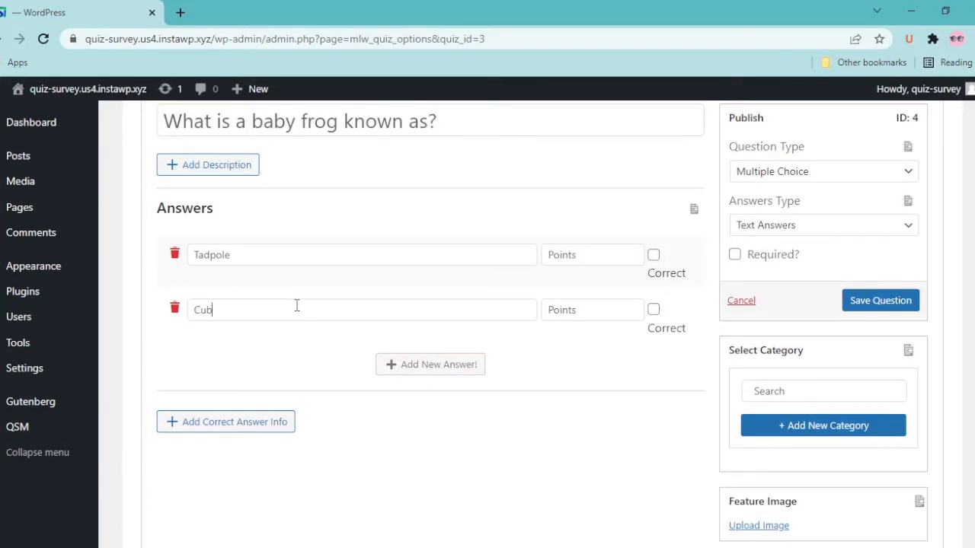
left_click(405, 372)
left_click(311, 354)
type("C")
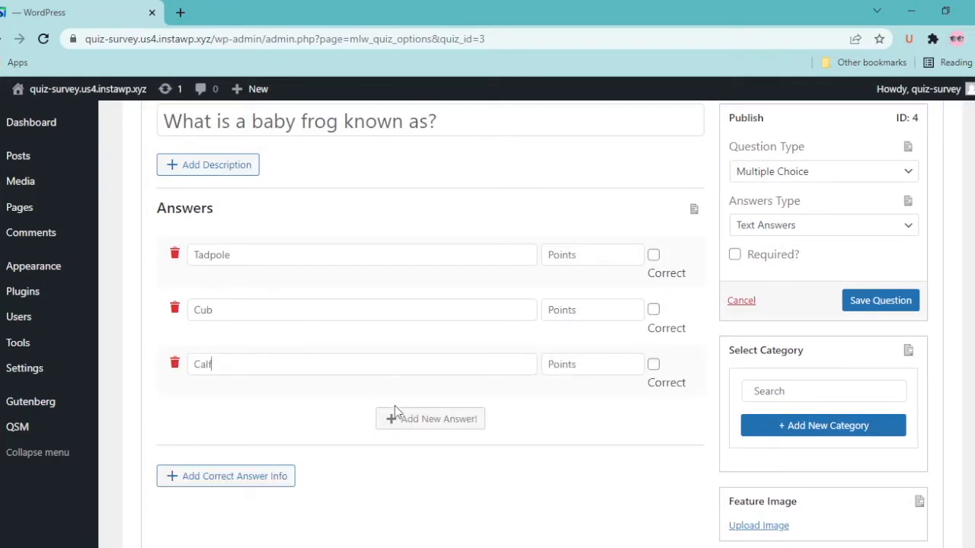
type("alf")
left_click(396, 415)
type("Kitten")
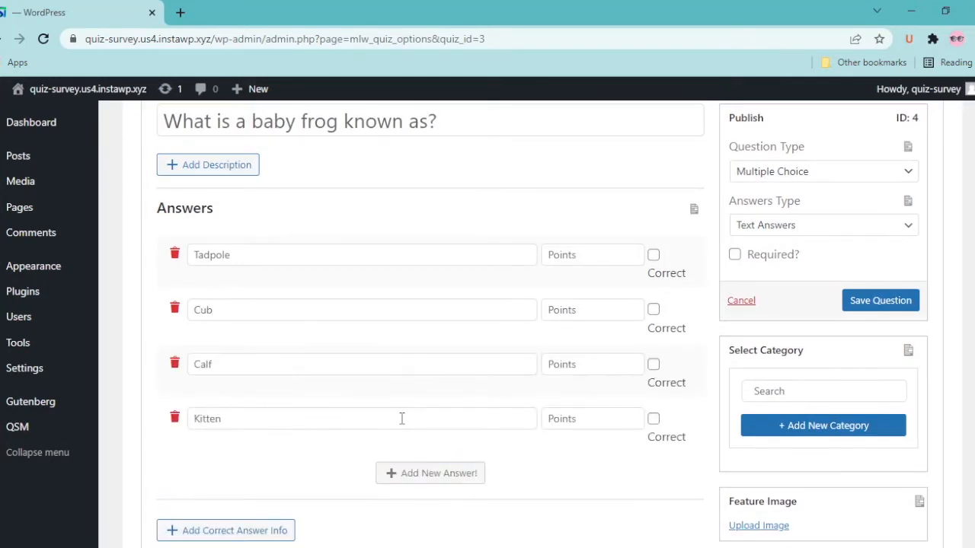
Mark Tadpole correct with 10 points and give the wrong answers -1 points
left_click(653, 257)
left_click(607, 251)
type("1")
left_click(568, 307)
type("-1-")
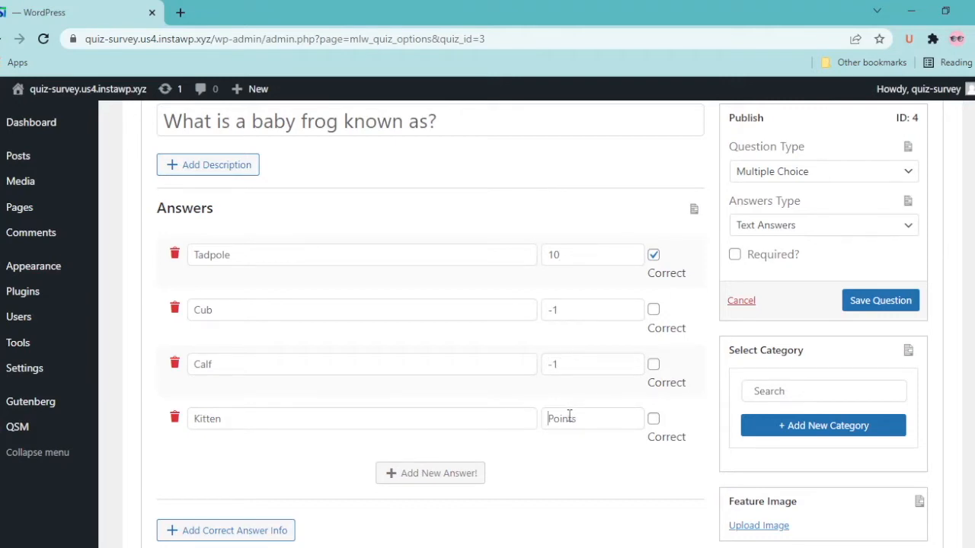
left_click(569, 416)
type("-1")
scroll(467, 462, "down", 2)
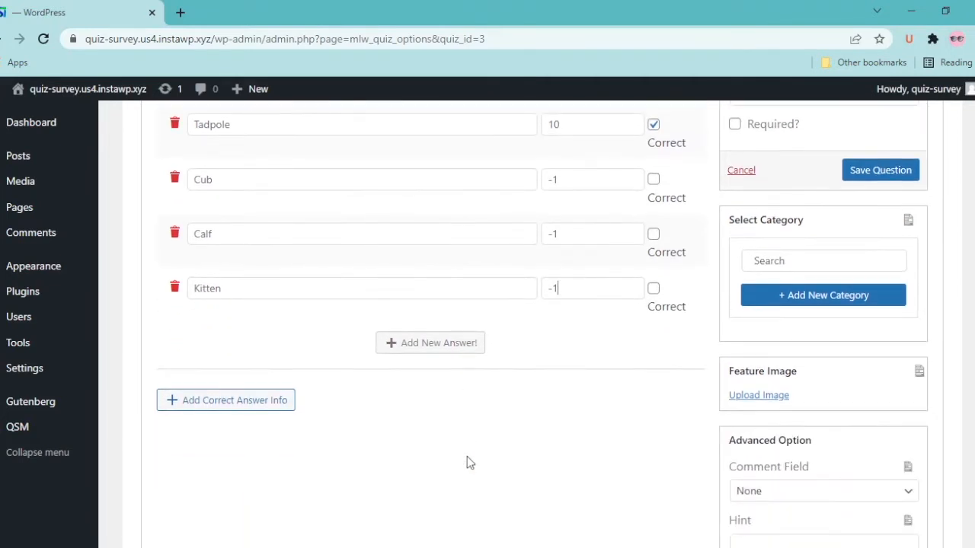
scroll(307, 405, "down", 2)
scroll(407, 337, "up", 3)
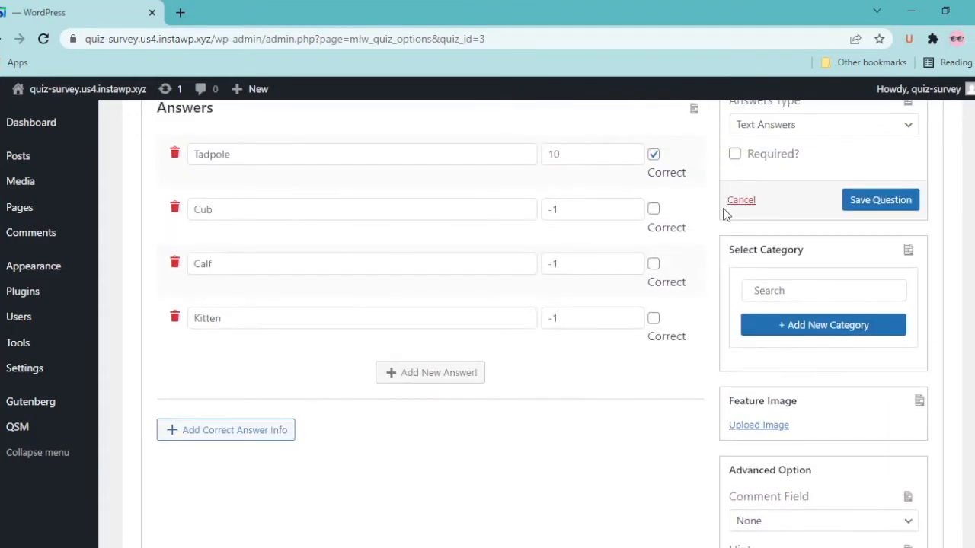
scroll(729, 221, "up", 2)
Make the question required as Multiple Choice and save it
left_click(735, 289)
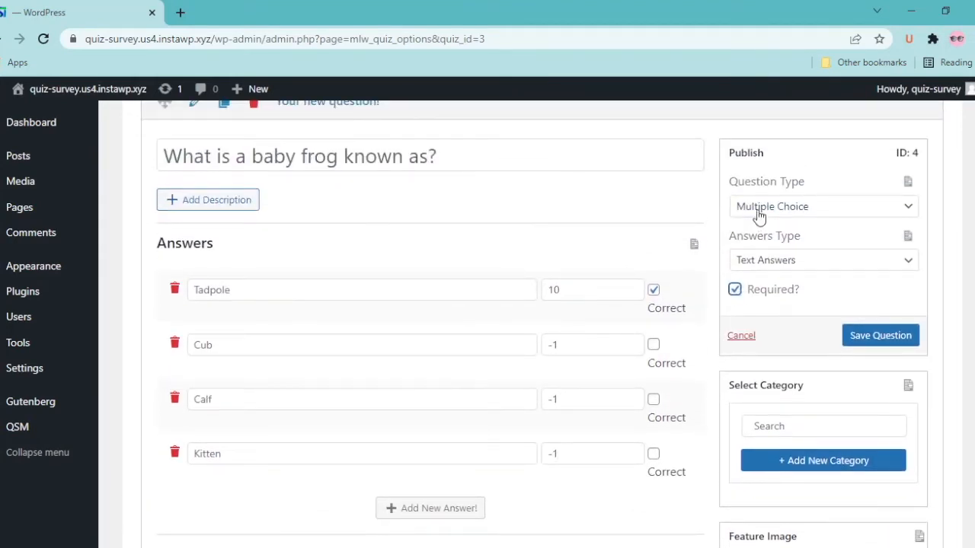
left_click(786, 268)
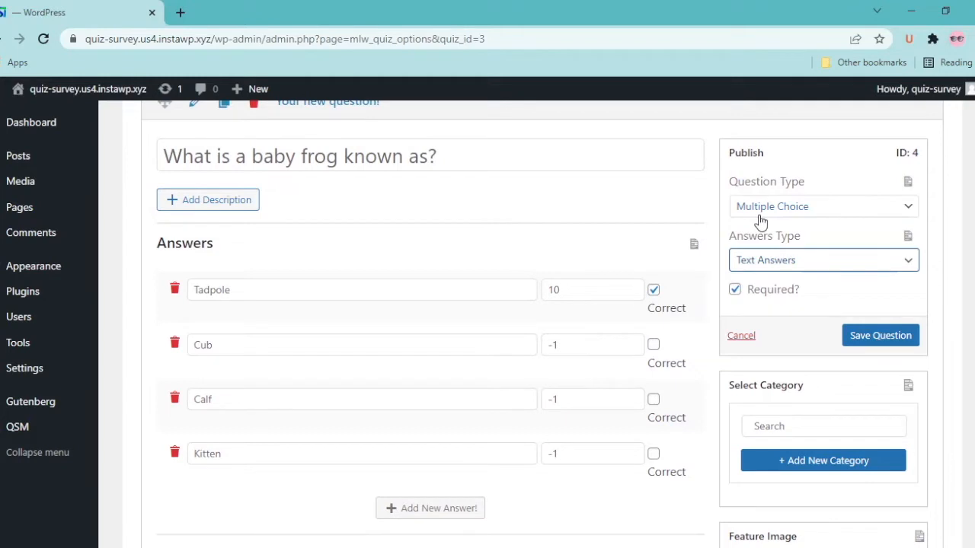
left_click(760, 214)
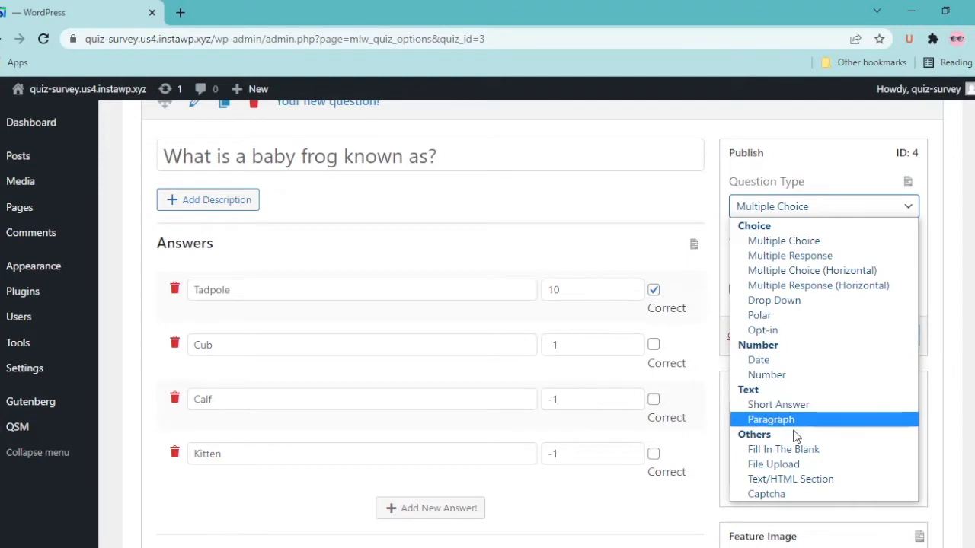
left_click(776, 243)
left_click(856, 344)
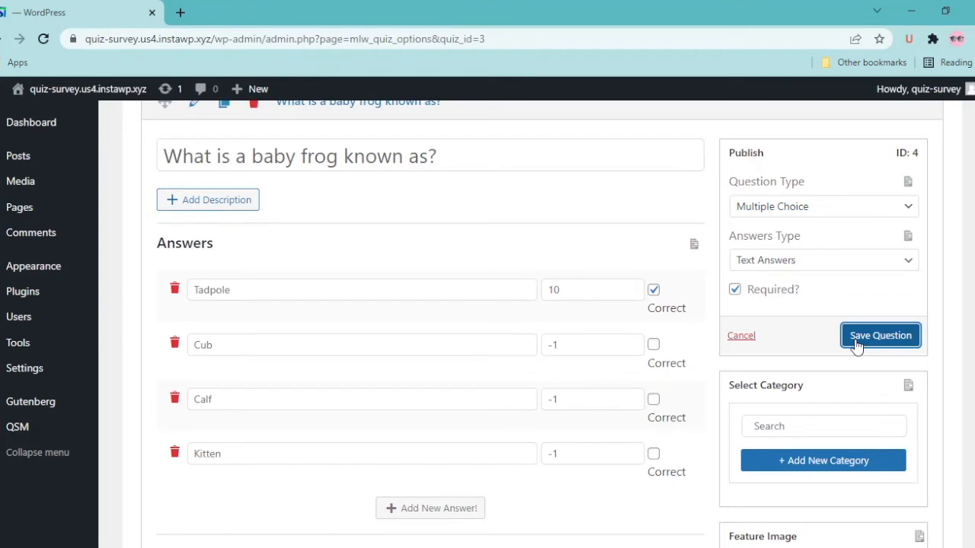
scroll(607, 315, "down", 5)
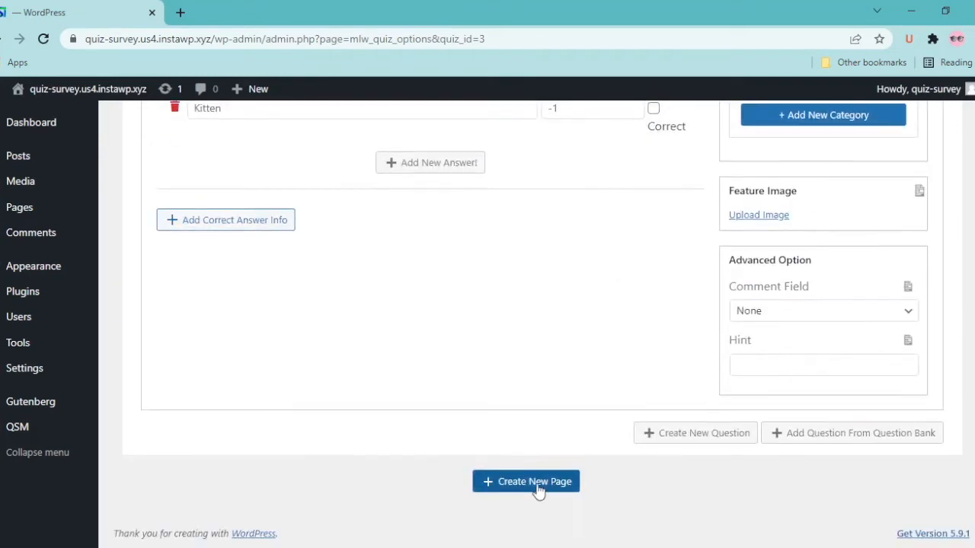
Add a second quiz page containing a new question
left_click(536, 484)
scroll(538, 492, "down", 2)
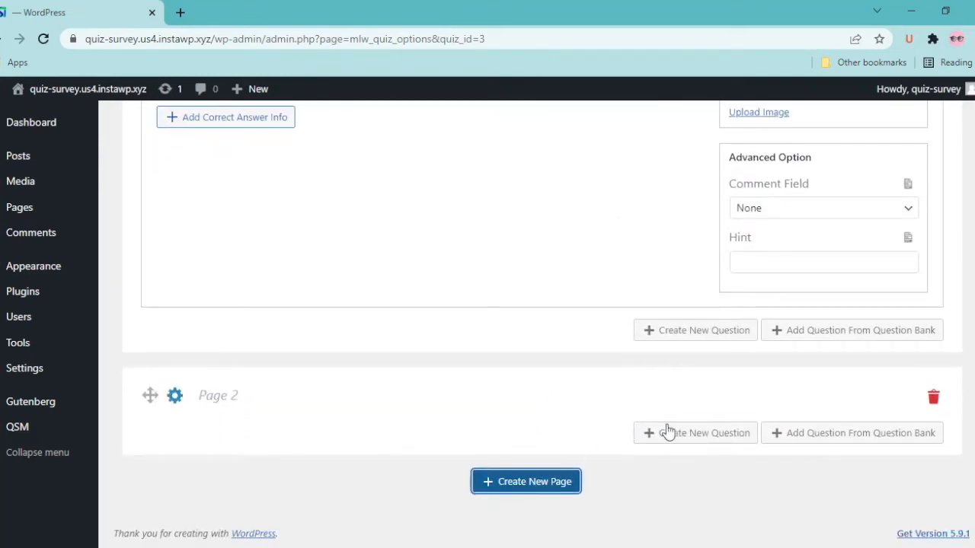
left_click(695, 434)
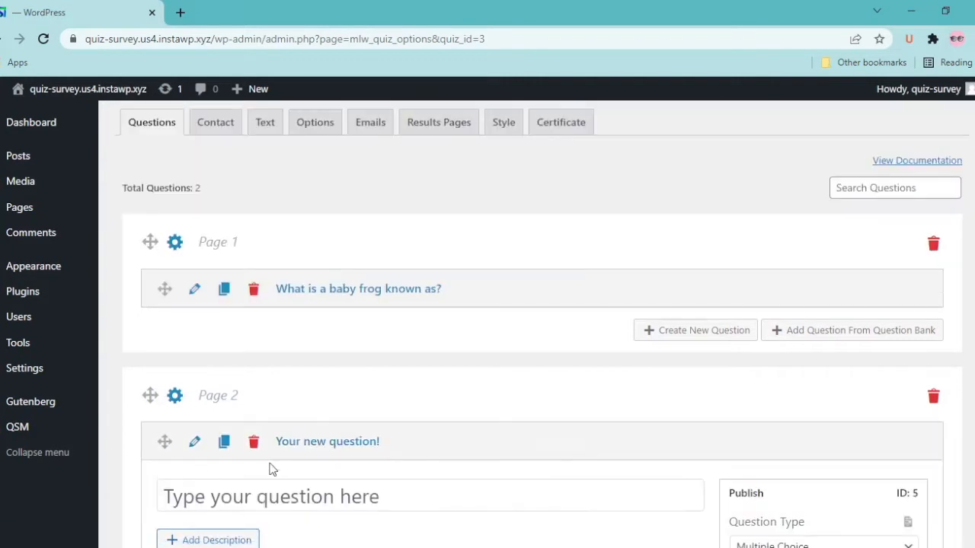
Paste 'How many days are there in a normal year?' from the question bank as the question
key("alt+Tab")
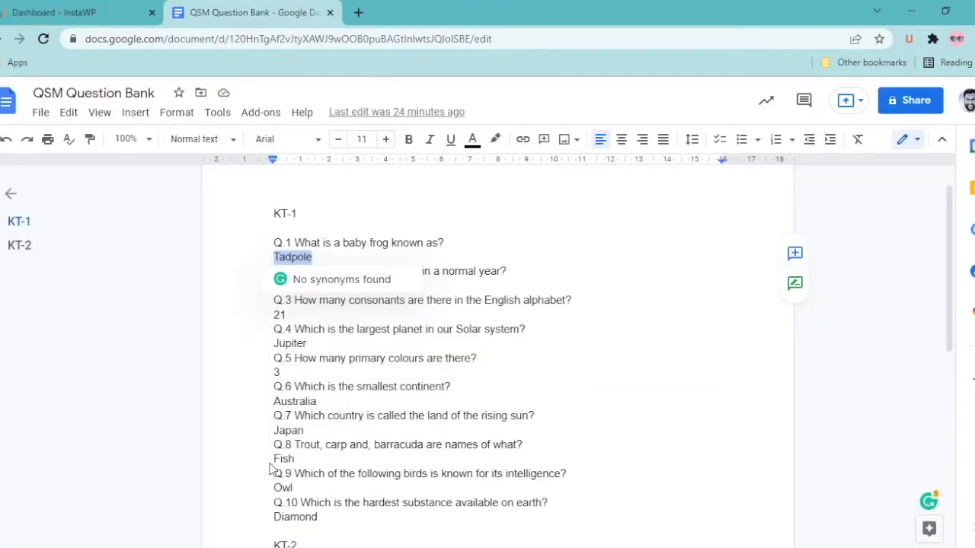
left_click_drag(297, 272, 505, 276)
key("alt+Tab")
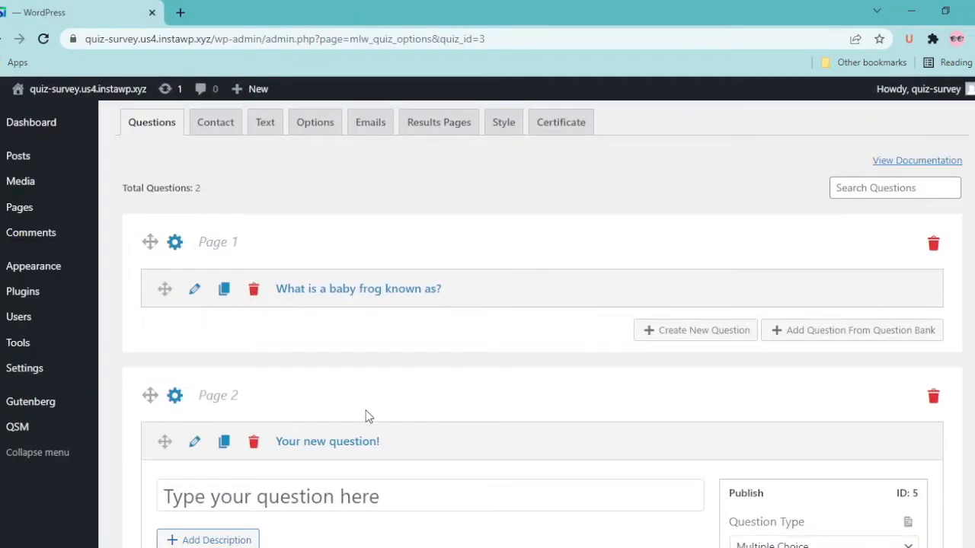
scroll(312, 503, "down", 1)
left_click(298, 455)
key("ctrl+v")
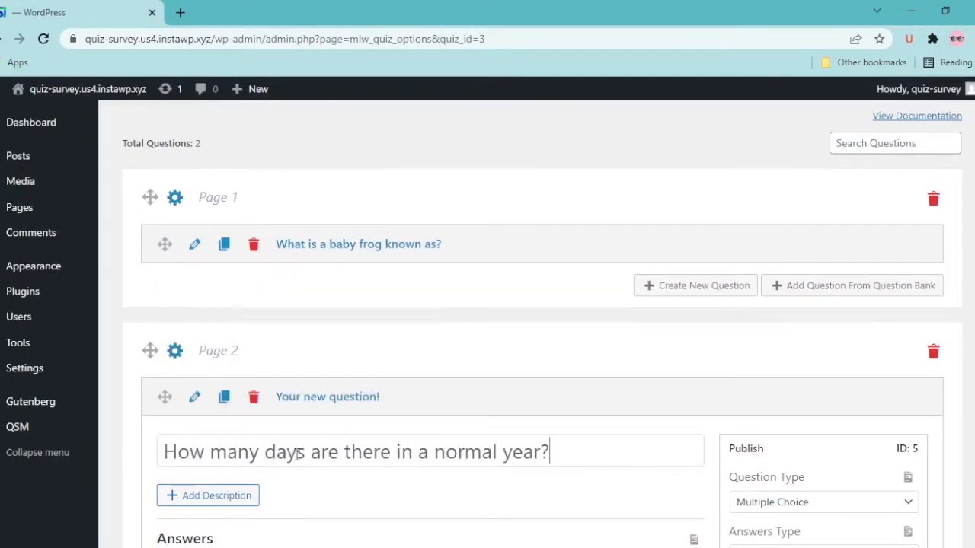
scroll(204, 499, "down", 3)
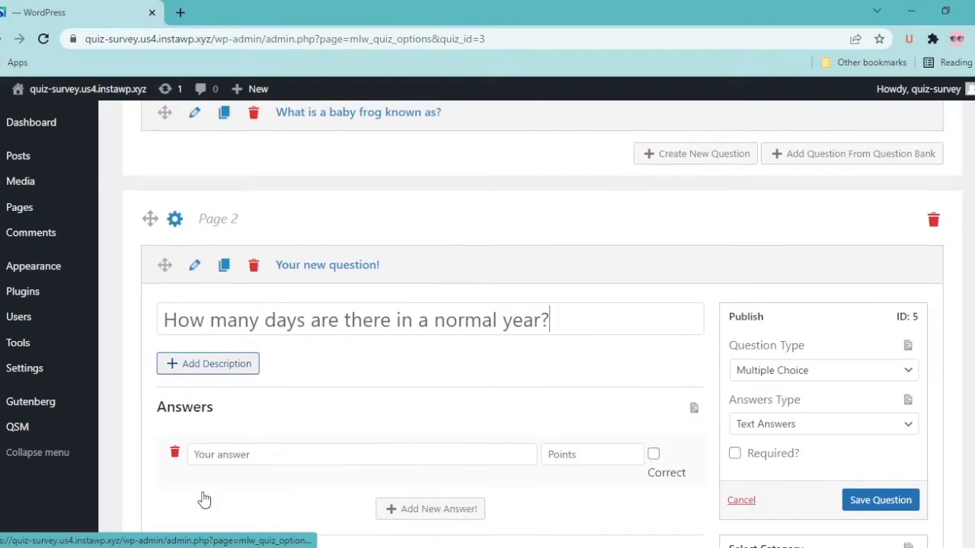
Make it a required Number question
left_click(756, 373)
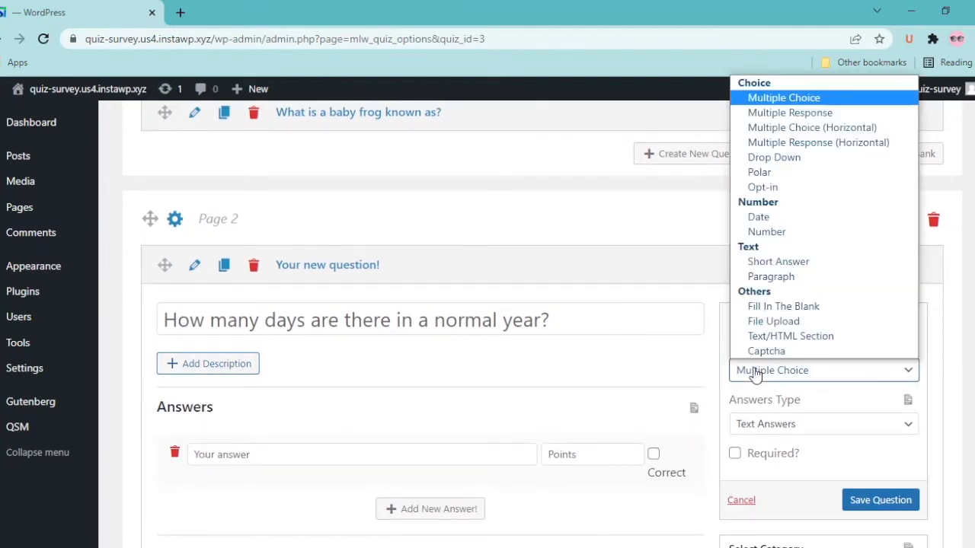
left_click(766, 231)
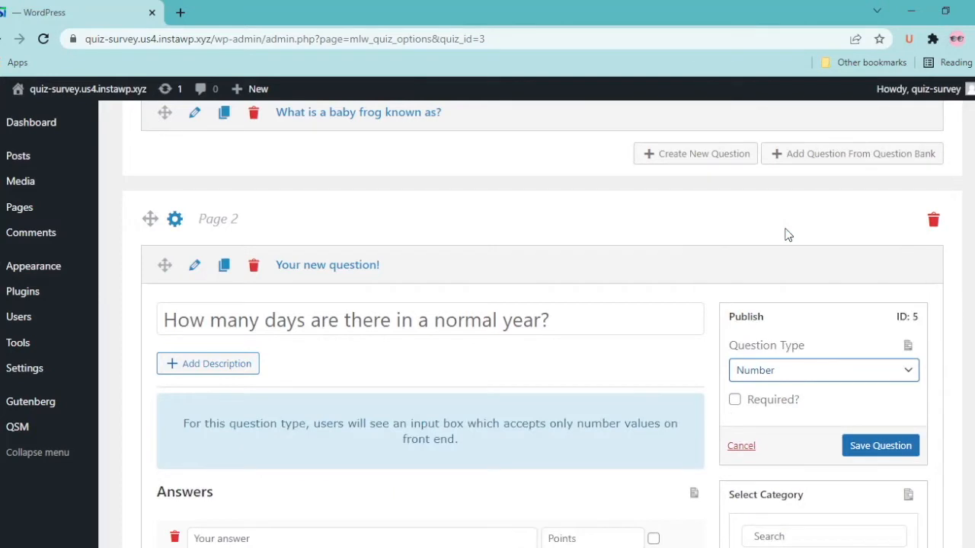
left_click(734, 400)
scroll(736, 407, "down", 1)
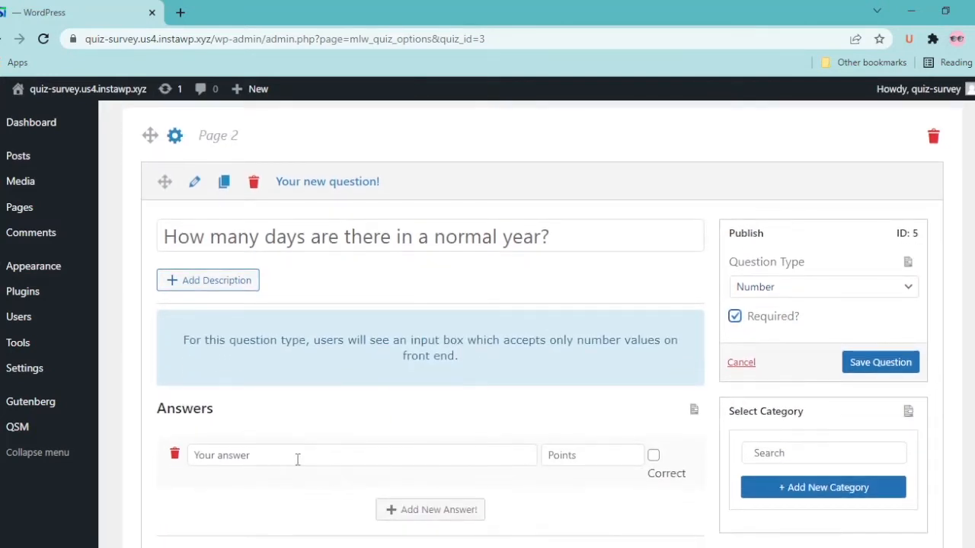
Enter 365 as the correct answer worth 10 points
left_click(297, 455)
type("365")
left_click(591, 456)
type("10")
left_click(654, 456)
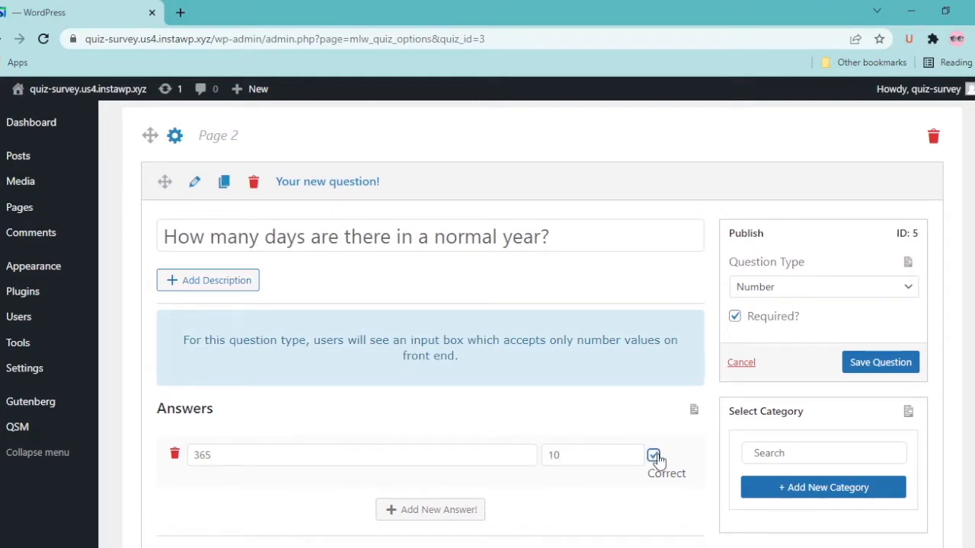
scroll(658, 460, "down", 1)
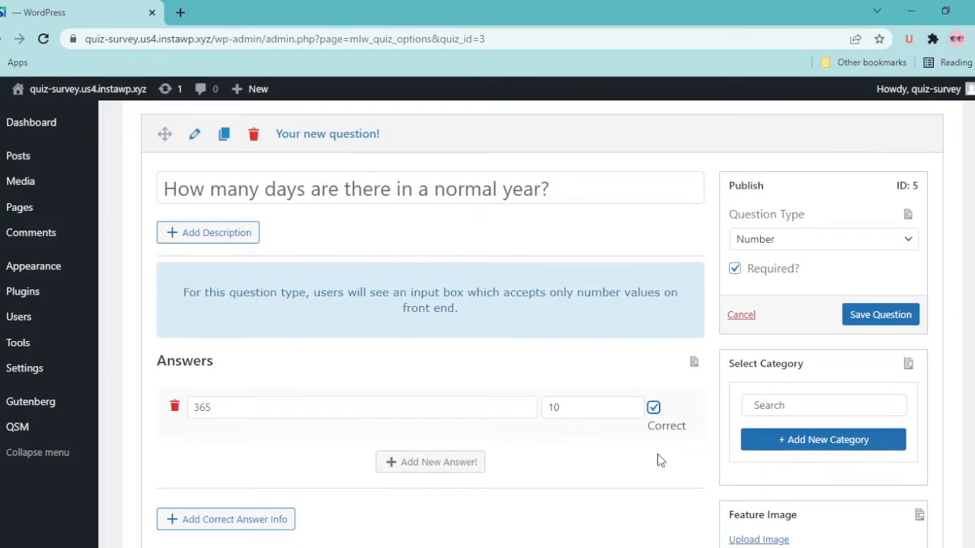
scroll(660, 461, "down", 1)
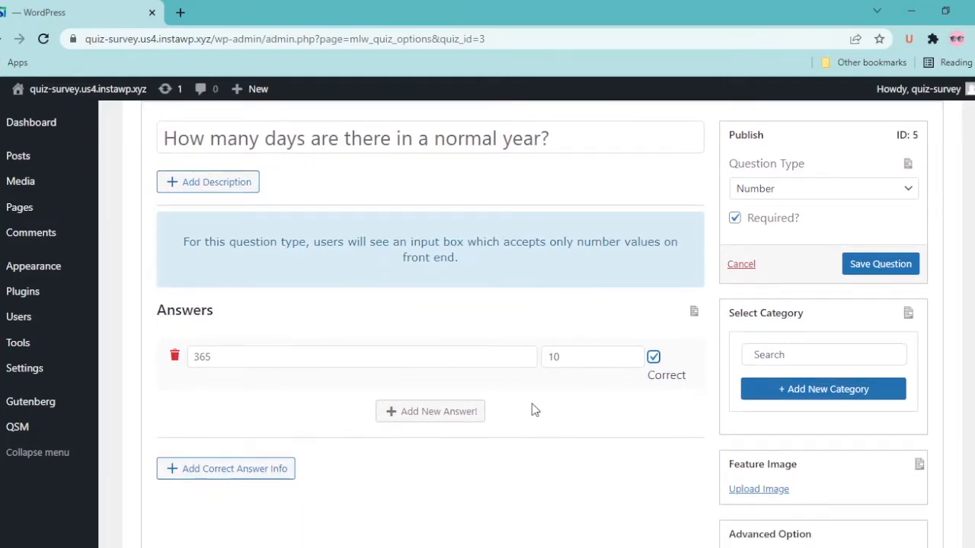
scroll(533, 409, "down", 5)
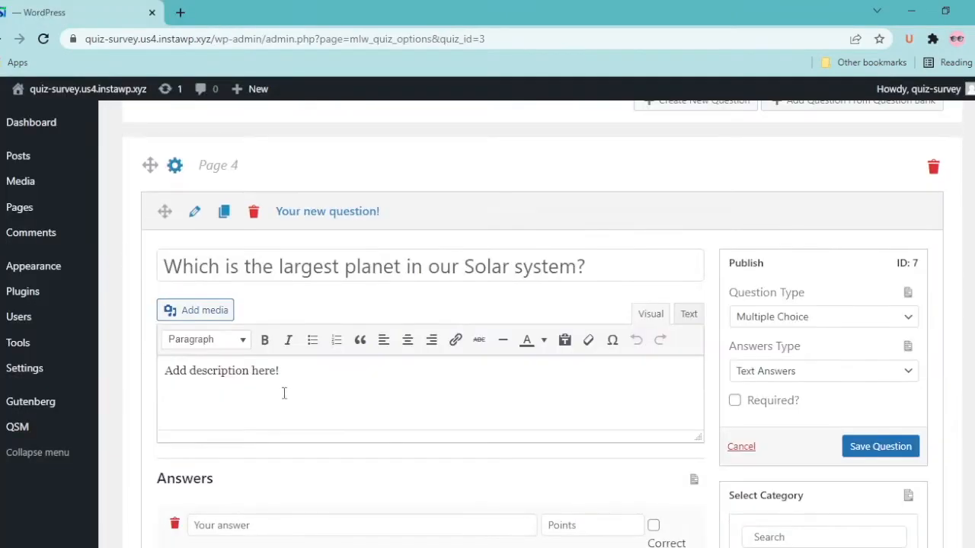
Save the largest planet question and review the completed list of ten questions
left_click(877, 410)
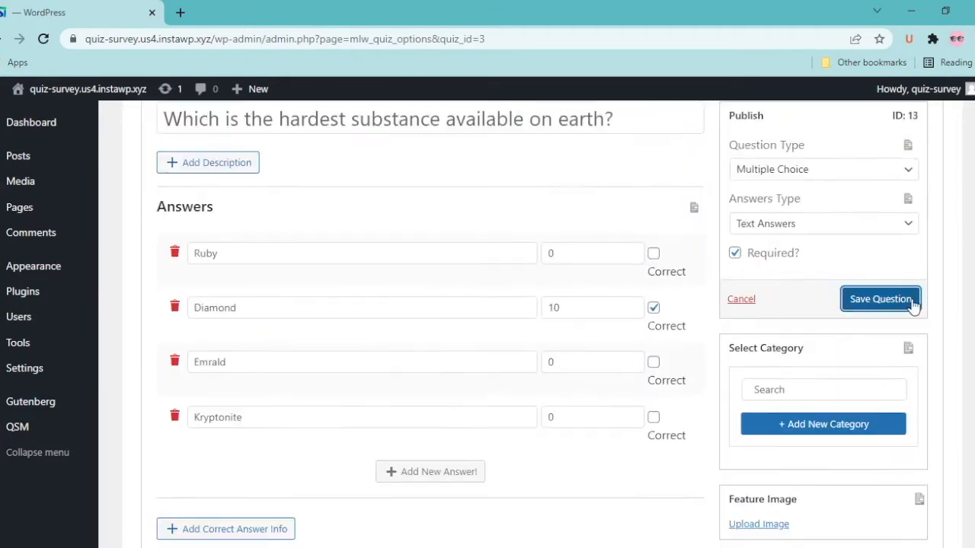
scroll(888, 394, "down", 3)
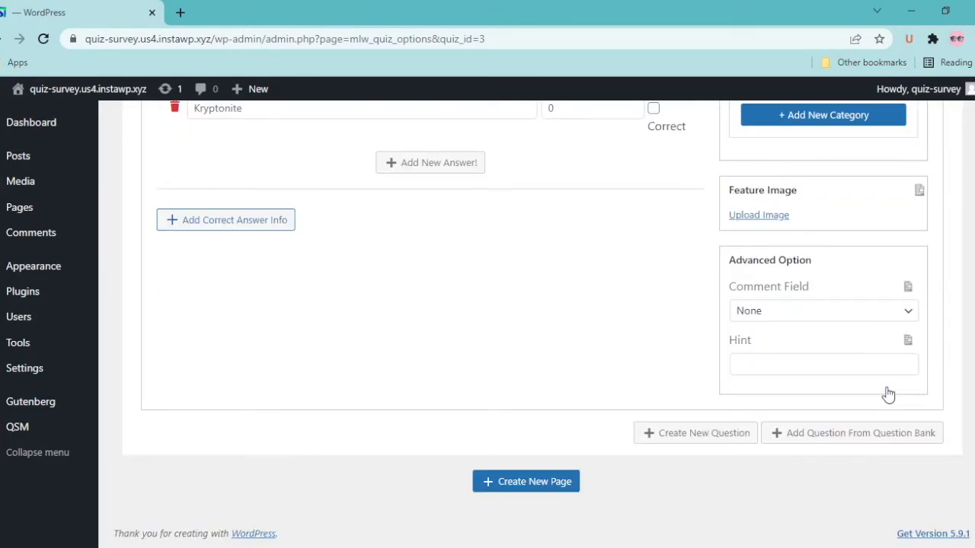
scroll(888, 394, "up", 6)
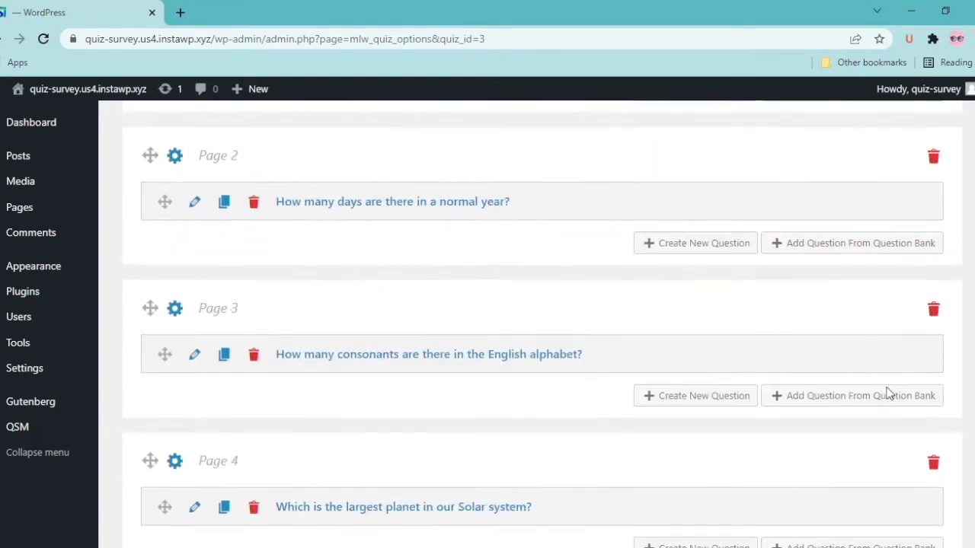
scroll(889, 393, "up", 5)
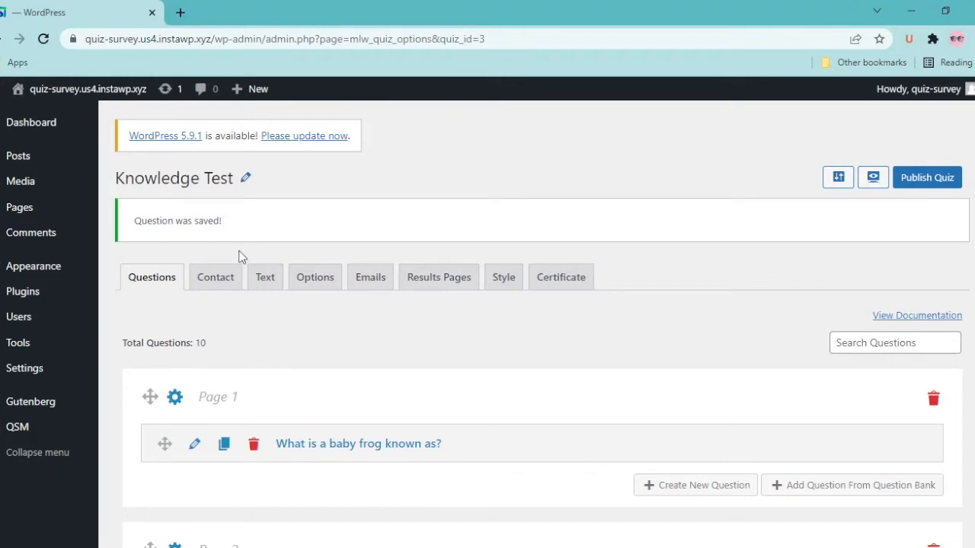
Add a required Small Open Answer contact field 'Full Name' that collects the Name
left_click(221, 282)
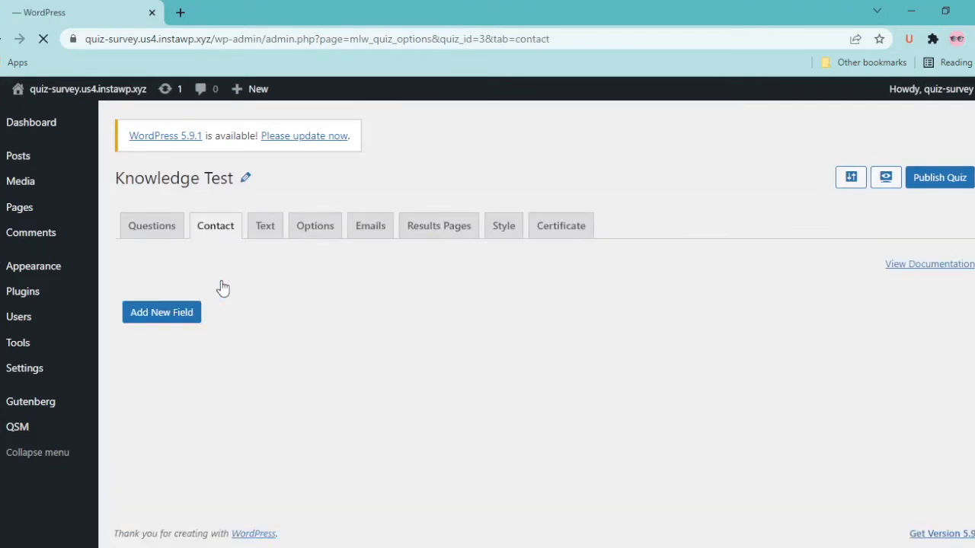
left_click(150, 314)
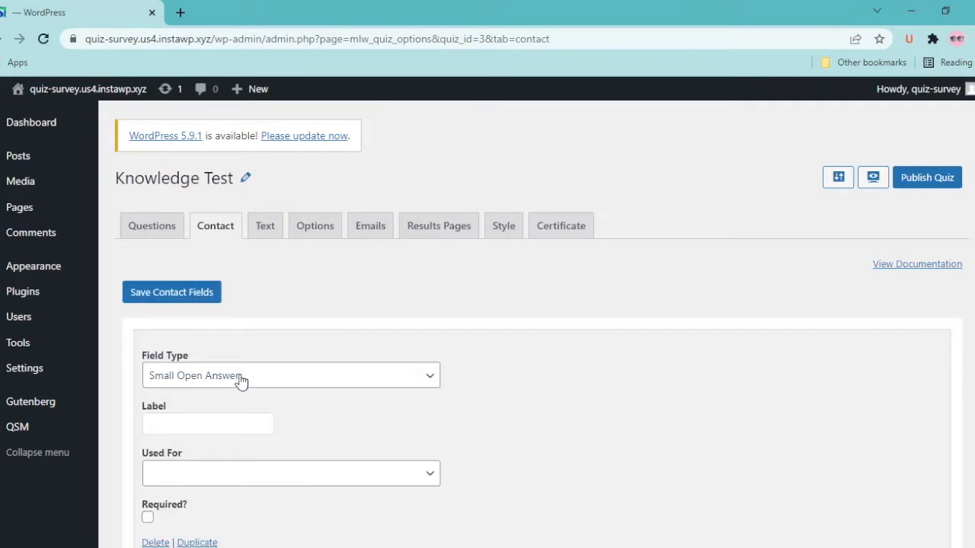
left_click(240, 381)
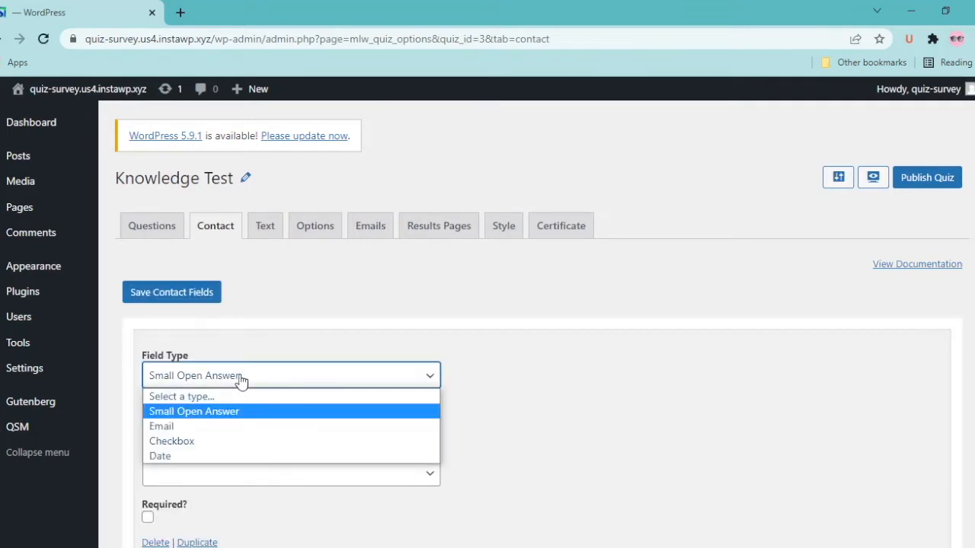
left_click(202, 413)
left_click(196, 423)
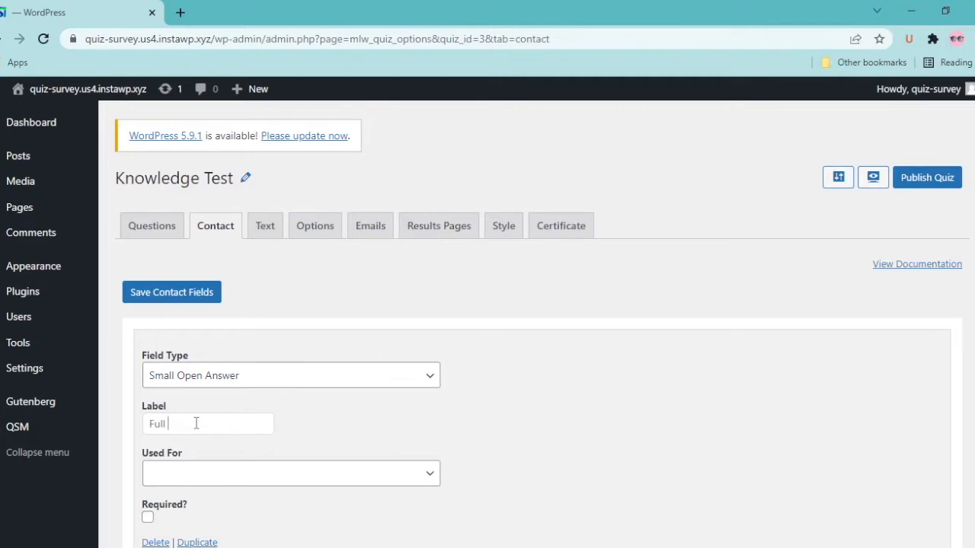
left_click(244, 480)
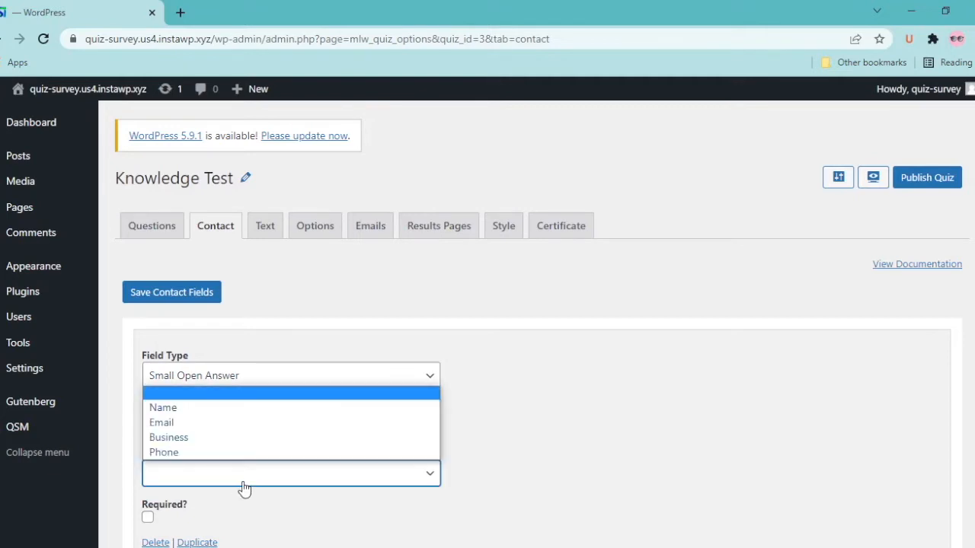
left_click(221, 411)
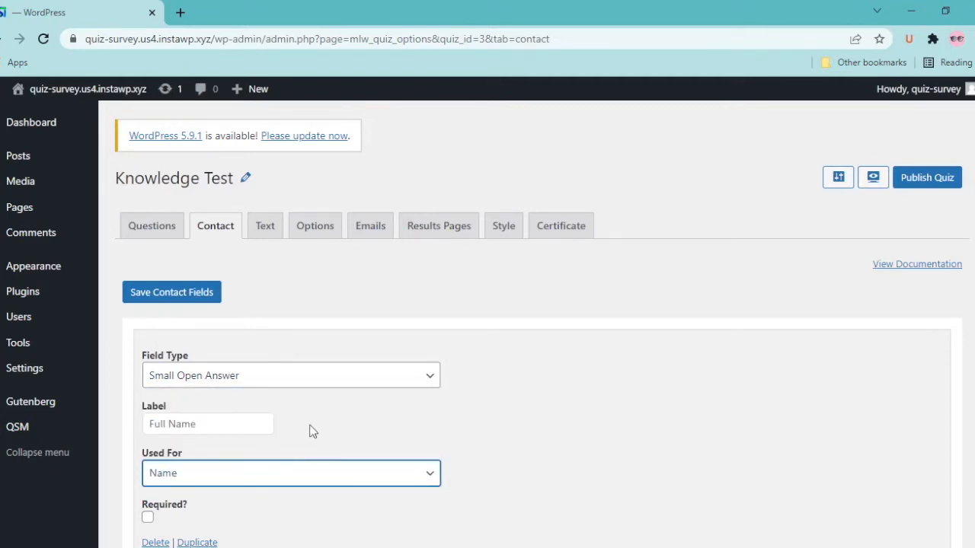
scroll(311, 429, "down", 2)
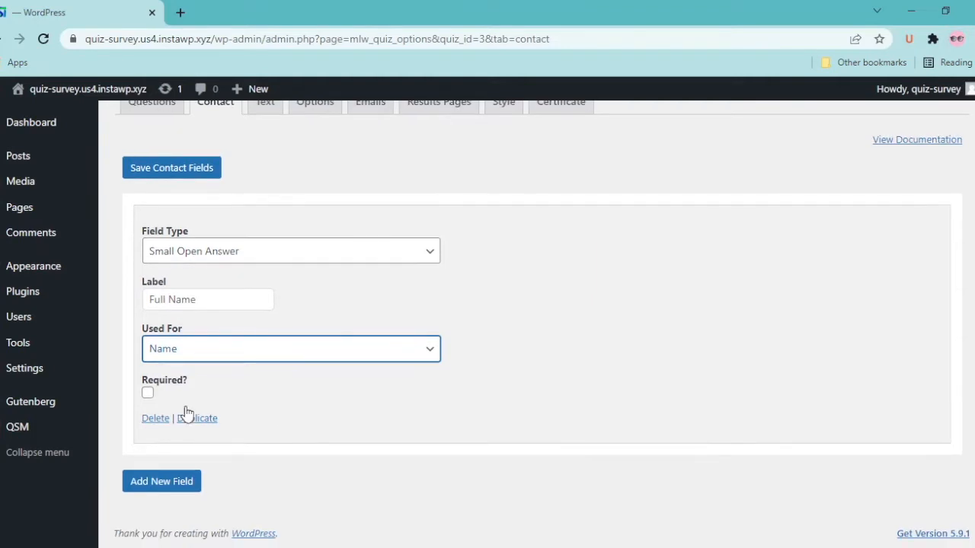
left_click(148, 393)
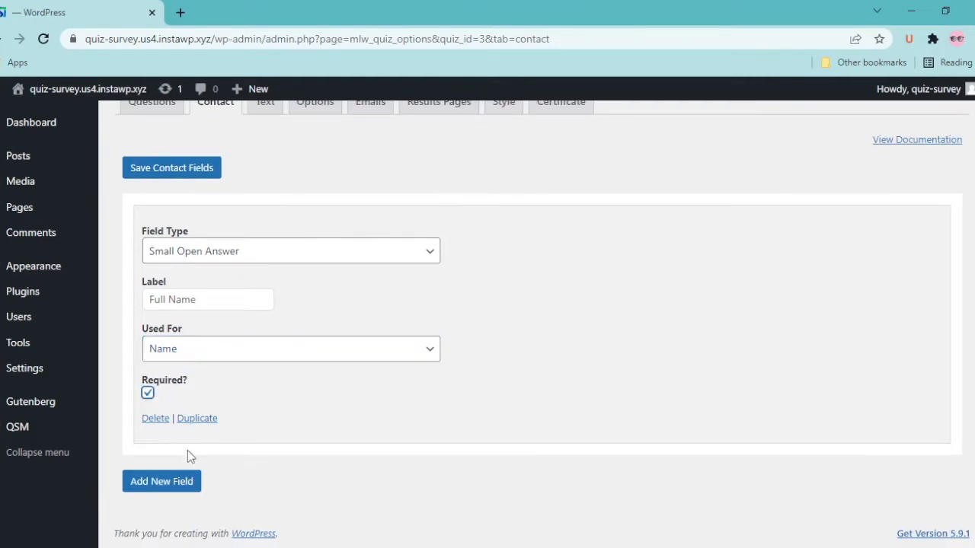
Add a required Email contact field 'Enter Email' that collects the Email
left_click(161, 481)
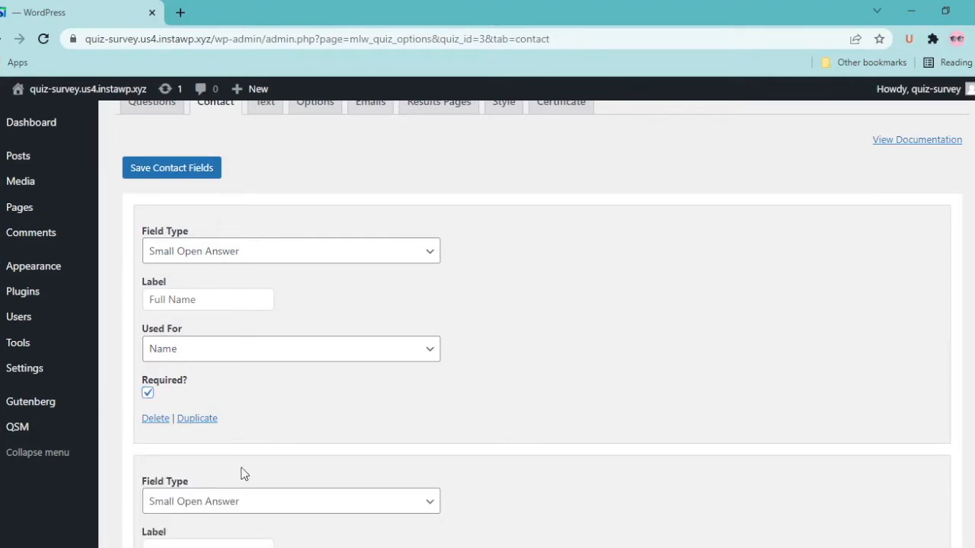
scroll(243, 473, "down", 2)
left_click(195, 355)
left_click(187, 400)
left_click(188, 401)
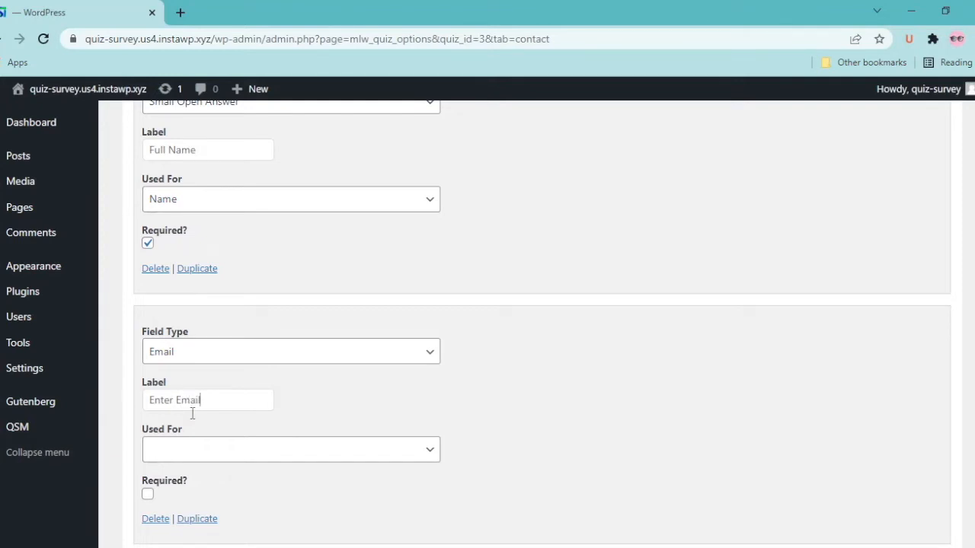
left_click(237, 457)
left_click(197, 501)
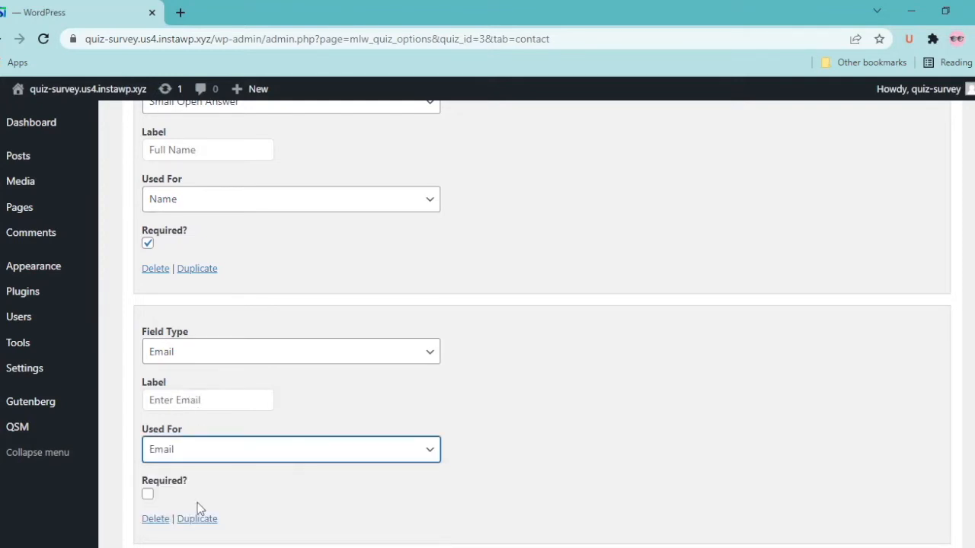
left_click(149, 495)
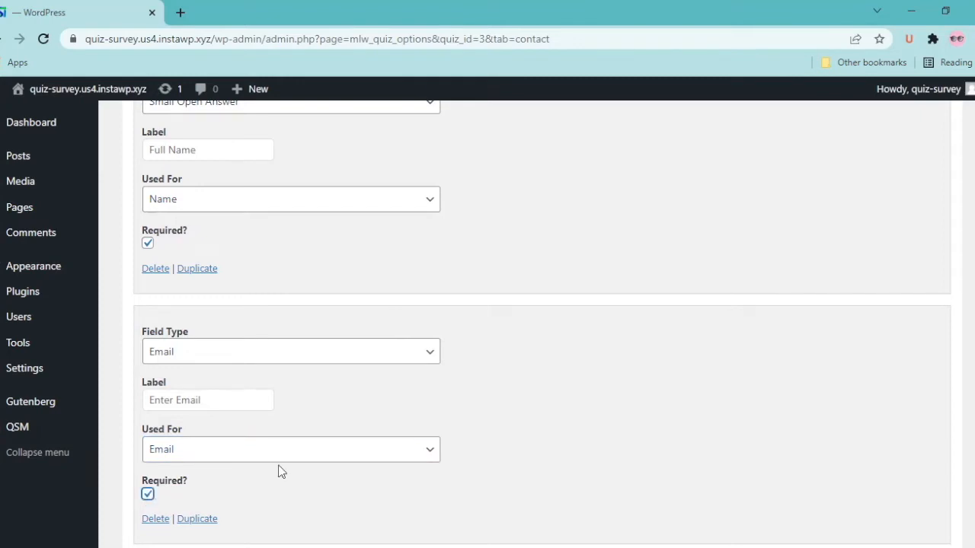
Save the contact fields and move on to the Text settings
scroll(279, 472, "down", 1)
scroll(220, 427, "up", 2)
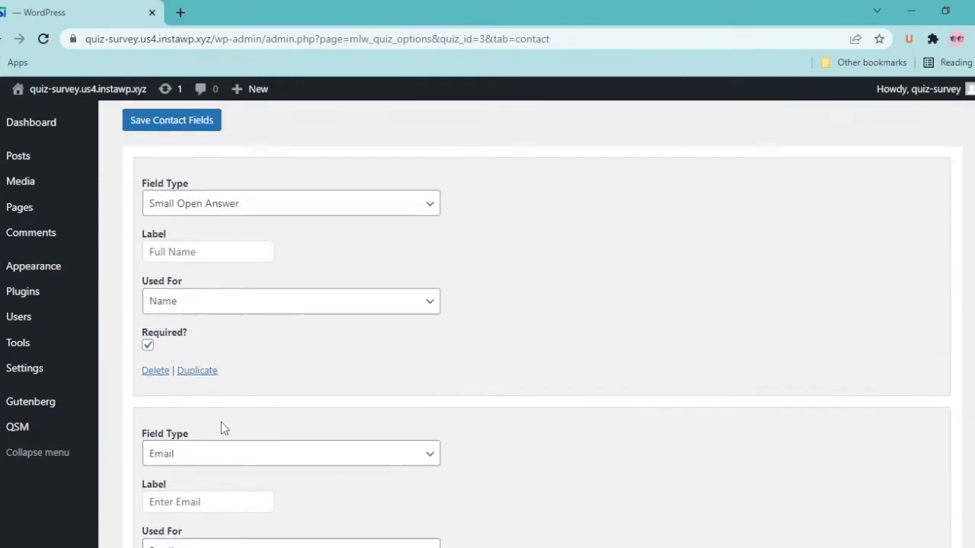
scroll(220, 423, "up", 2)
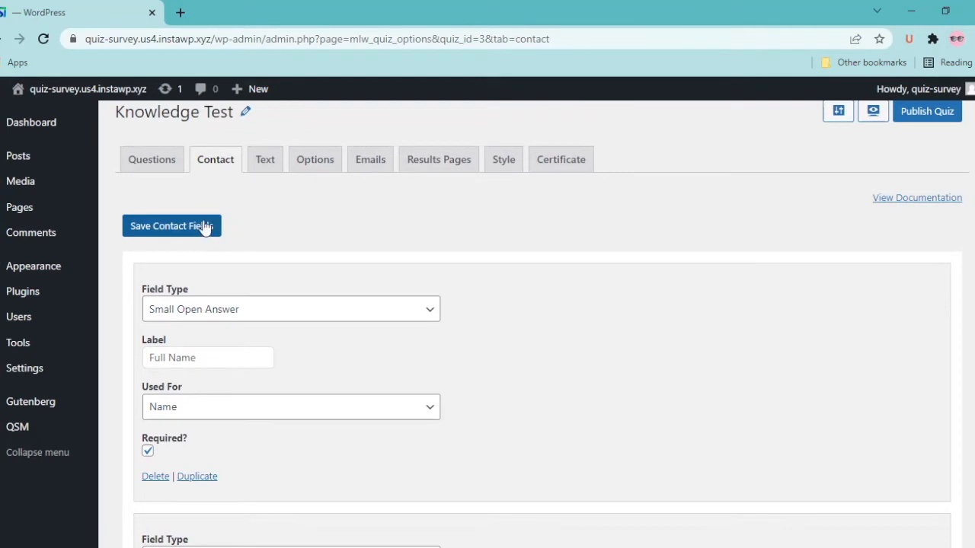
left_click(207, 233)
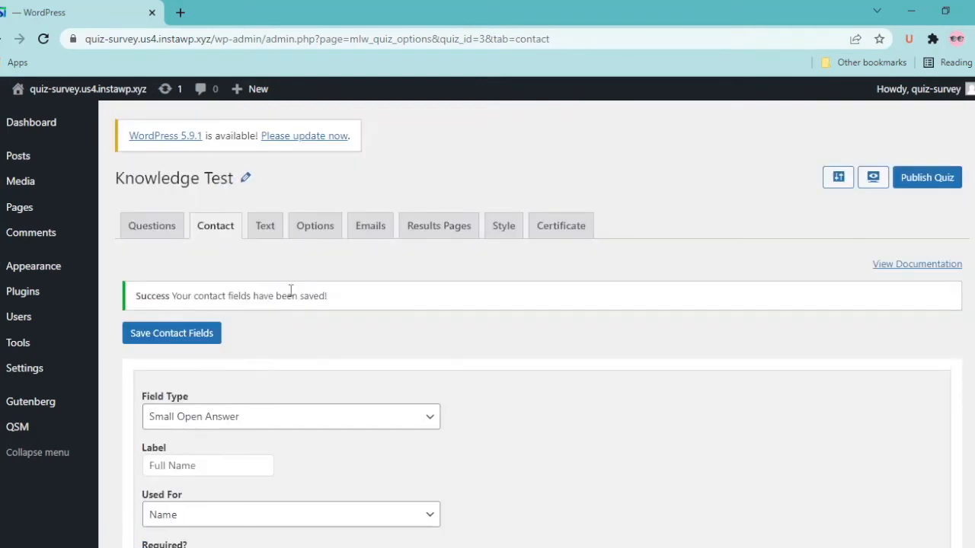
left_click(265, 225)
Turn on Show progress bar in the quiz's Options tab
left_click(315, 232)
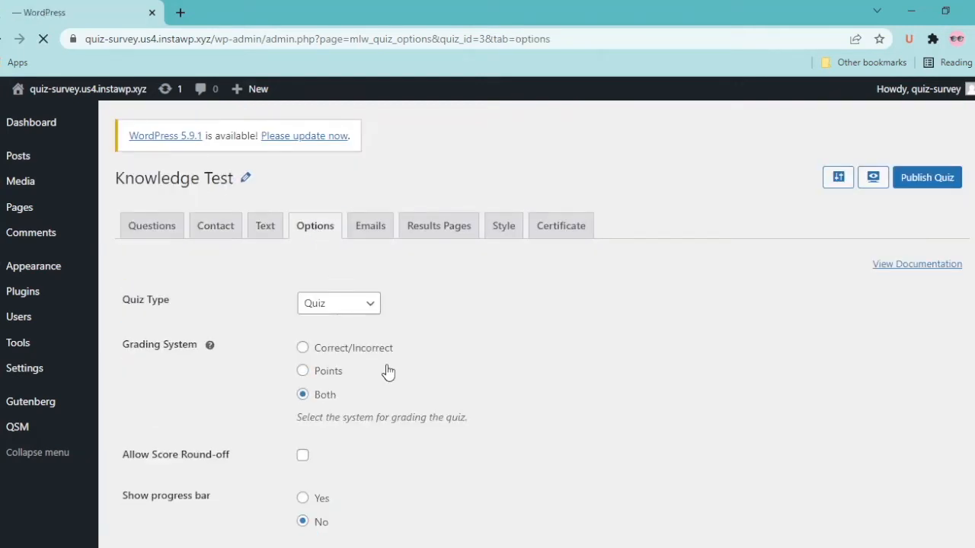
scroll(281, 367, "down", 2)
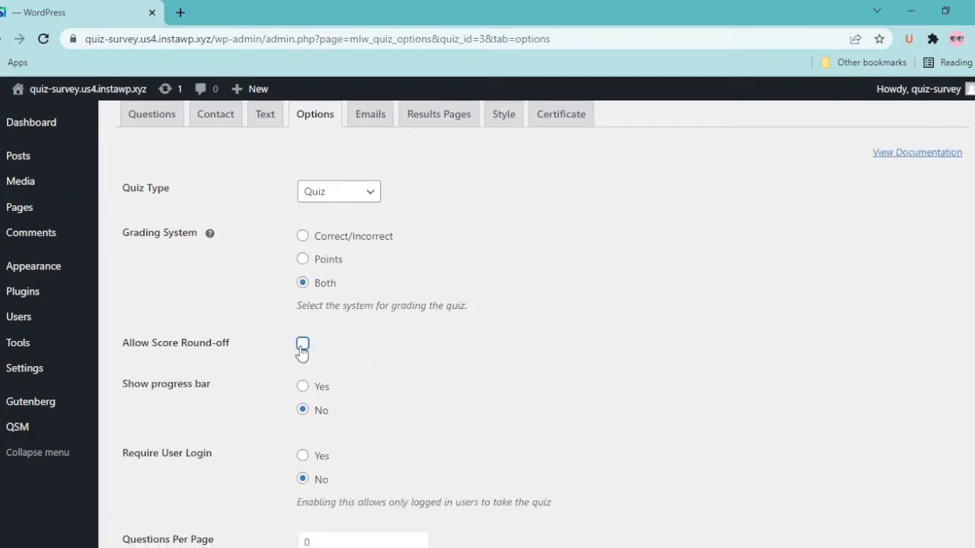
scroll(389, 372, "down", 2)
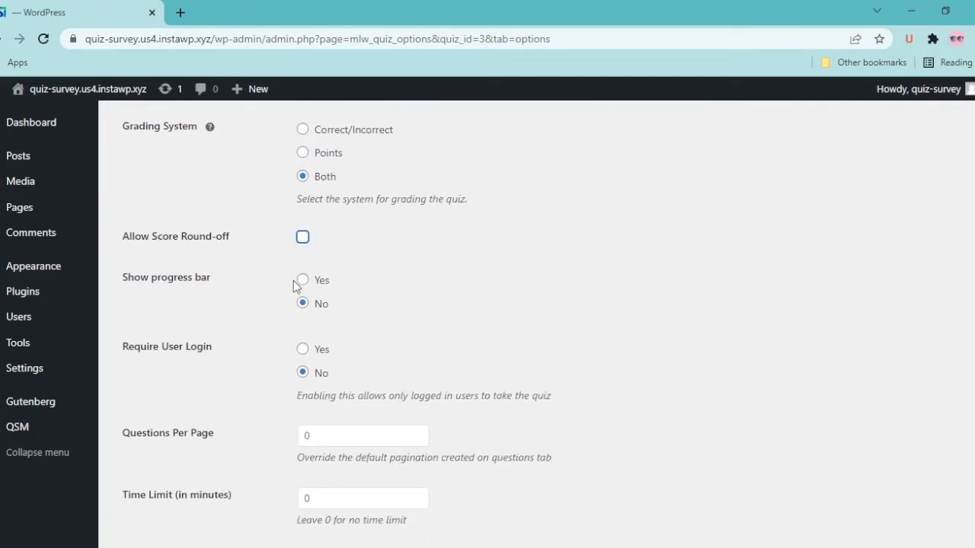
left_click(302, 280)
Keep login not required and leave Questions Per Page at 0
scroll(353, 357, "down", 1)
left_click_drag(297, 303, 553, 308)
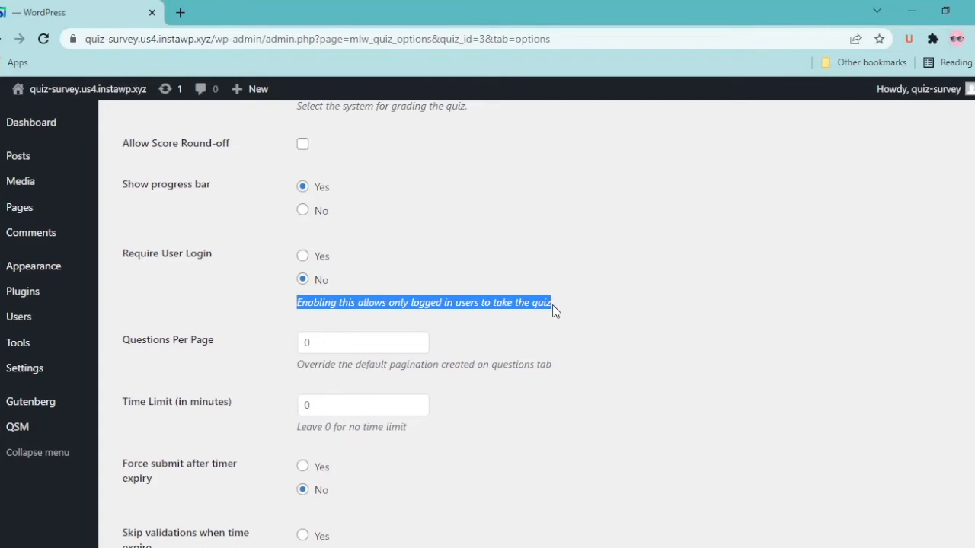
left_click(553, 306)
left_click(302, 279)
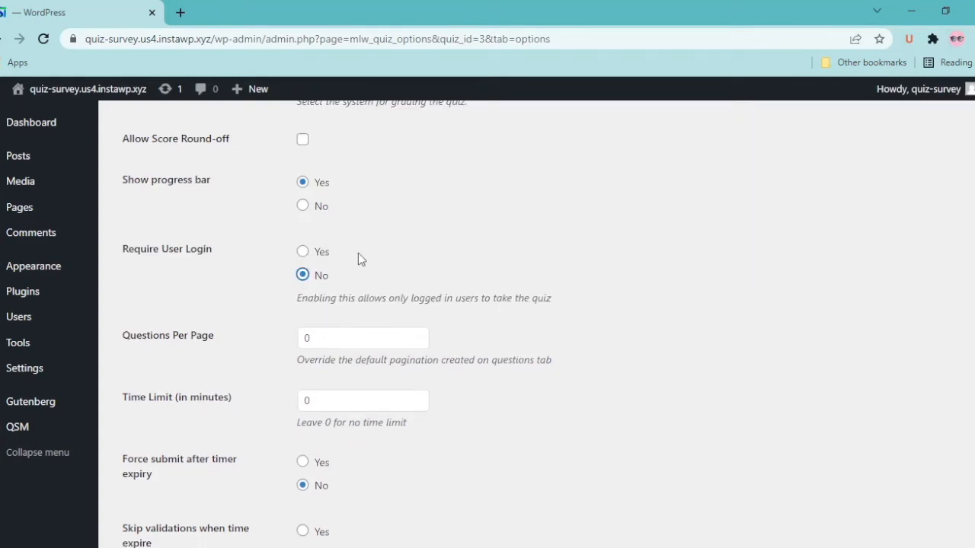
scroll(358, 255, "down", 1)
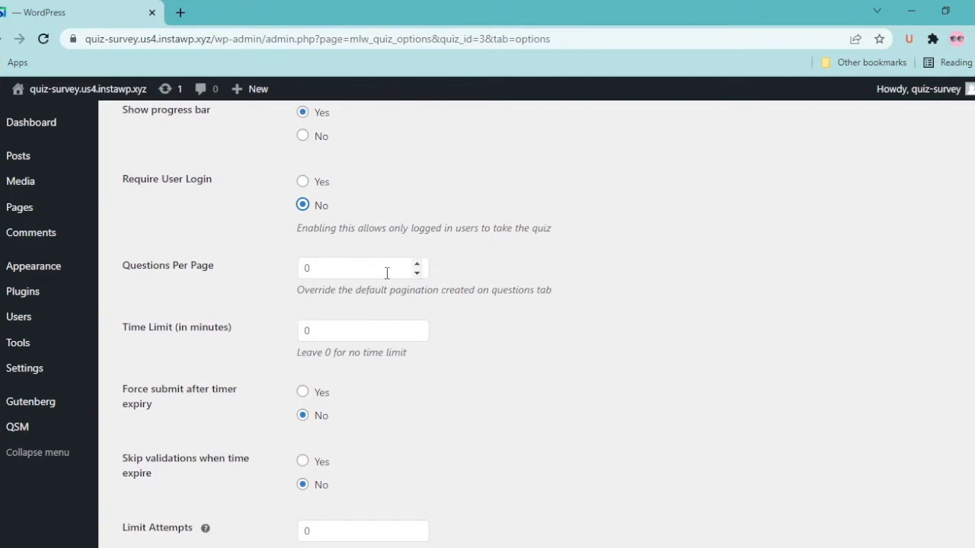
left_click(417, 264)
scroll(427, 307, "down", 2)
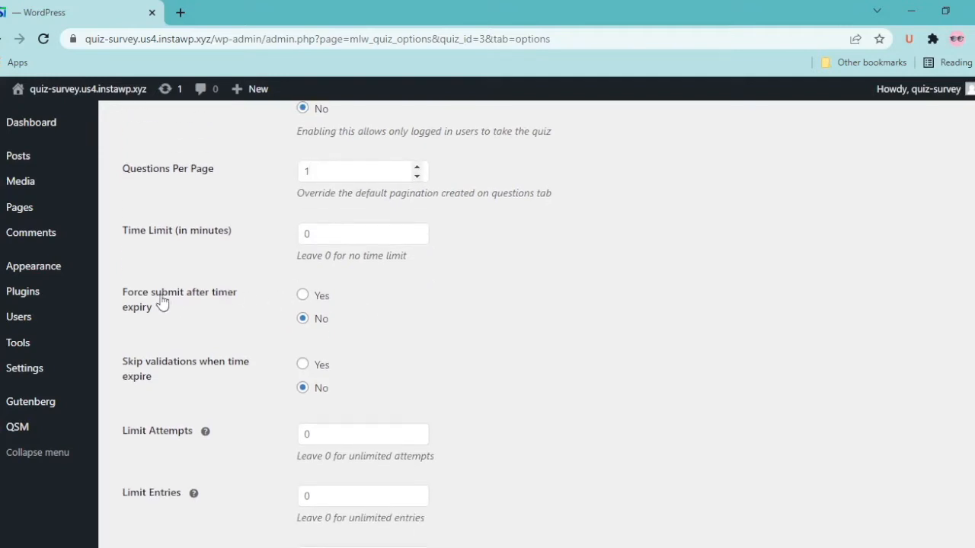
left_click(416, 176)
Change Limit Attempts to 1
scroll(316, 259, "down", 1)
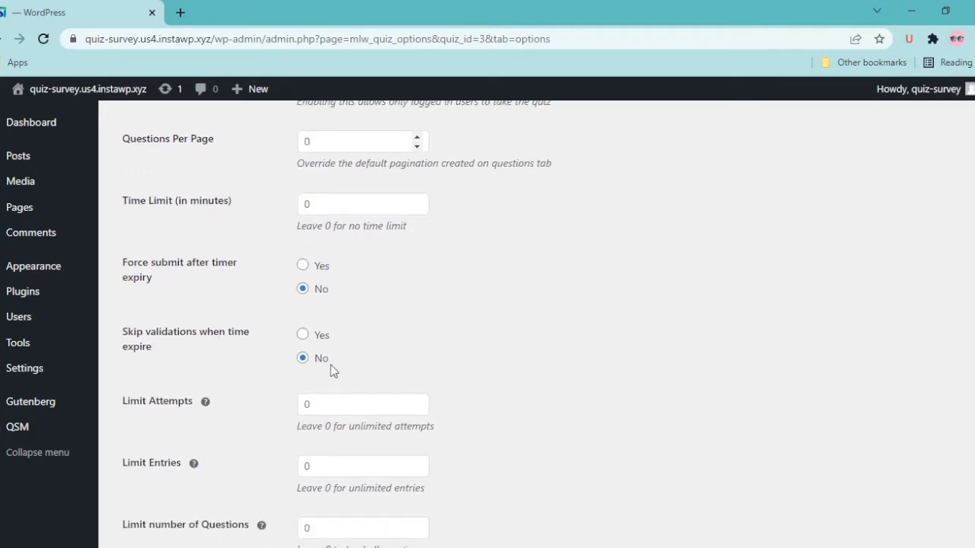
scroll(331, 371, "down", 3)
double_click(318, 311)
type("1")
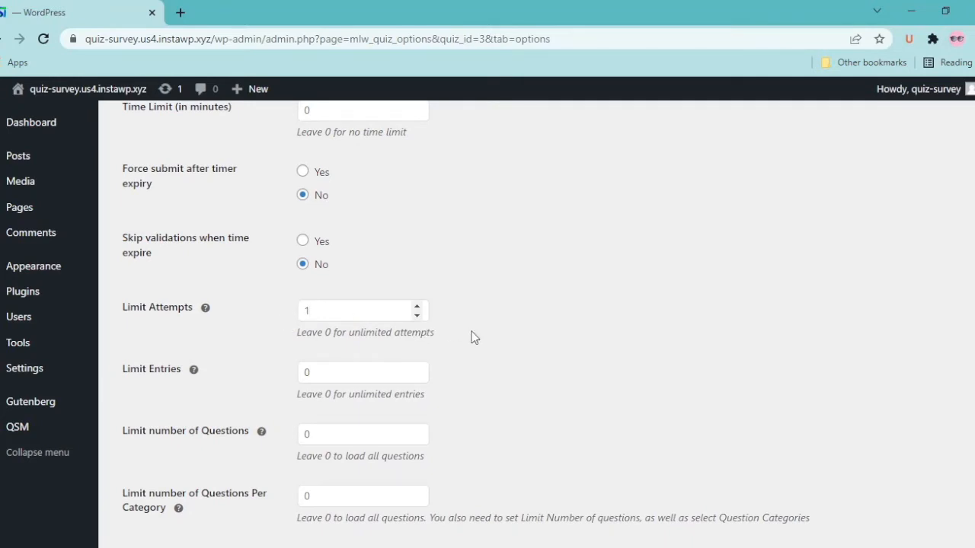
scroll(449, 327, "down", 3)
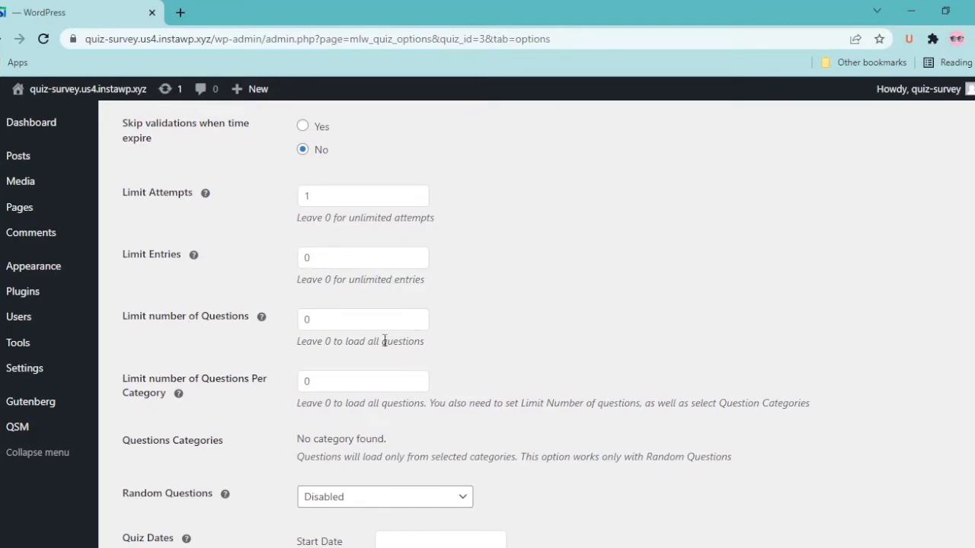
scroll(405, 362, "down", 3)
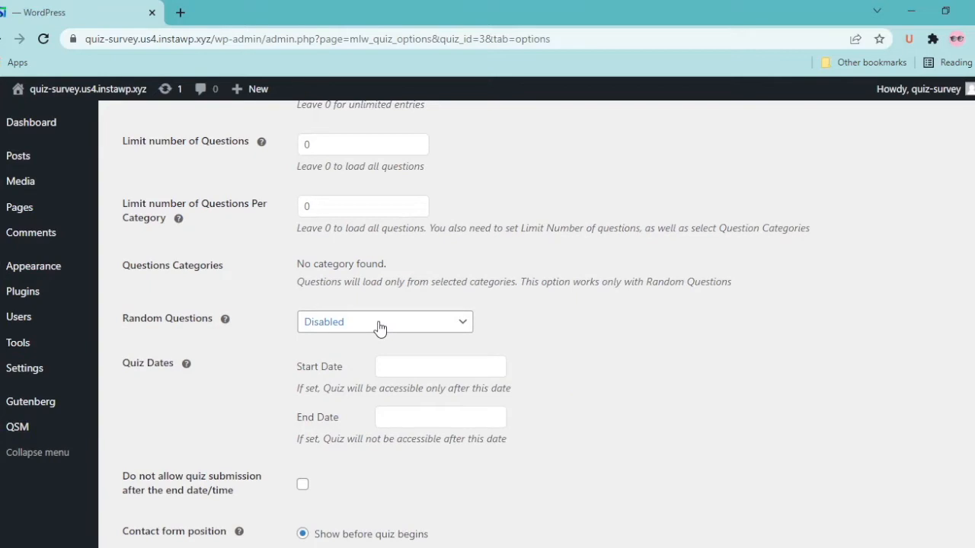
Keep question randomisation disabled and the contact form shown before the quiz and to logged-in users
scroll(380, 328, "down", 2)
left_click(314, 215)
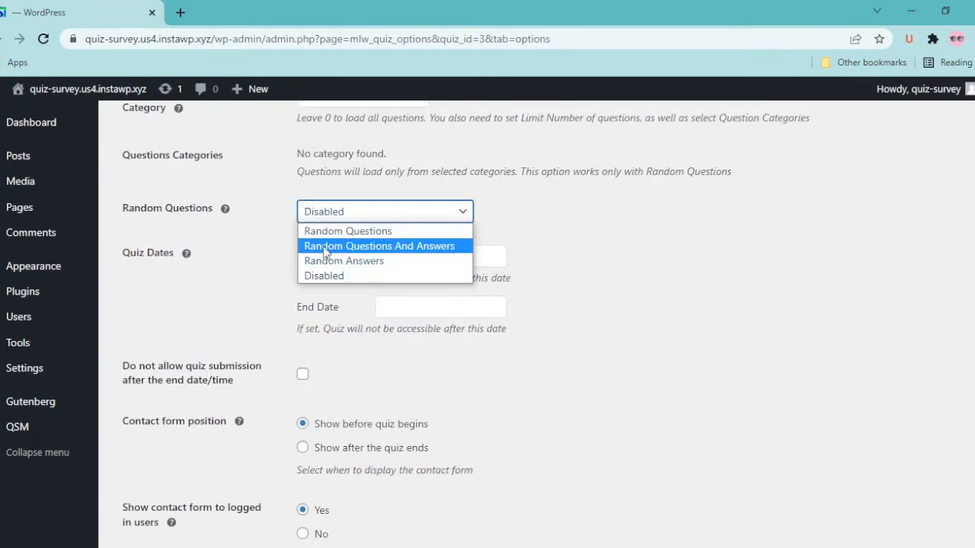
left_click(272, 266)
scroll(258, 328, "down", 1)
scroll(248, 335, "down", 2)
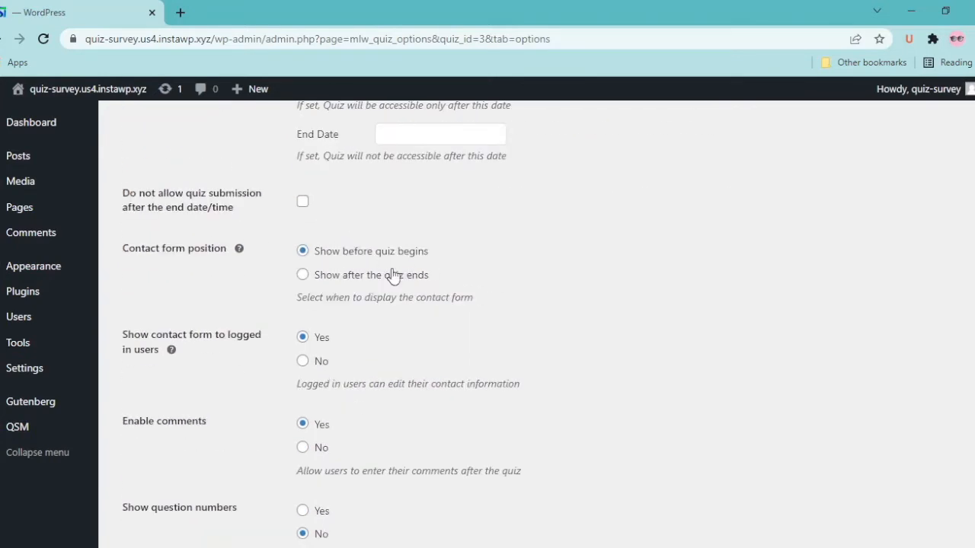
left_click(302, 253)
left_click(301, 341)
scroll(301, 340, "down", 2)
Set Enable comments to No, keep retakes off, and set Disable description to Yes
left_click(302, 334)
scroll(241, 409, "down", 3)
scroll(400, 390, "down", 10)
left_click(302, 335)
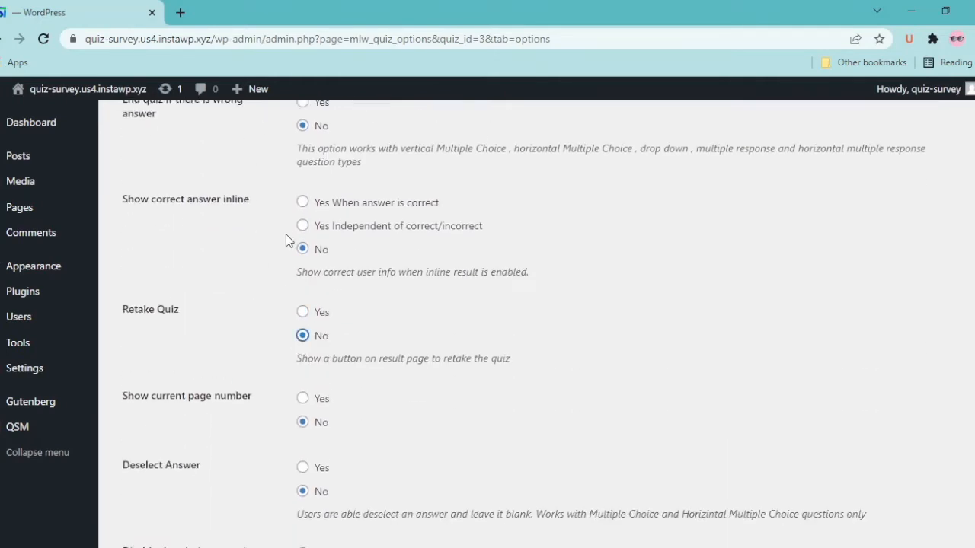
scroll(429, 421, "down", 4)
left_click(302, 298)
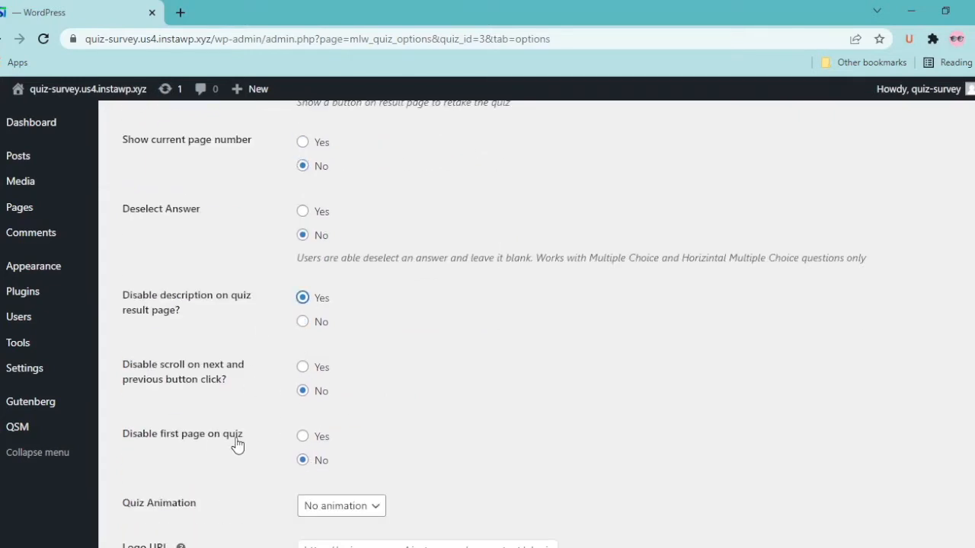
scroll(258, 462, "down", 1)
Set Quiz Animation to bounce and save the options
left_click(327, 442)
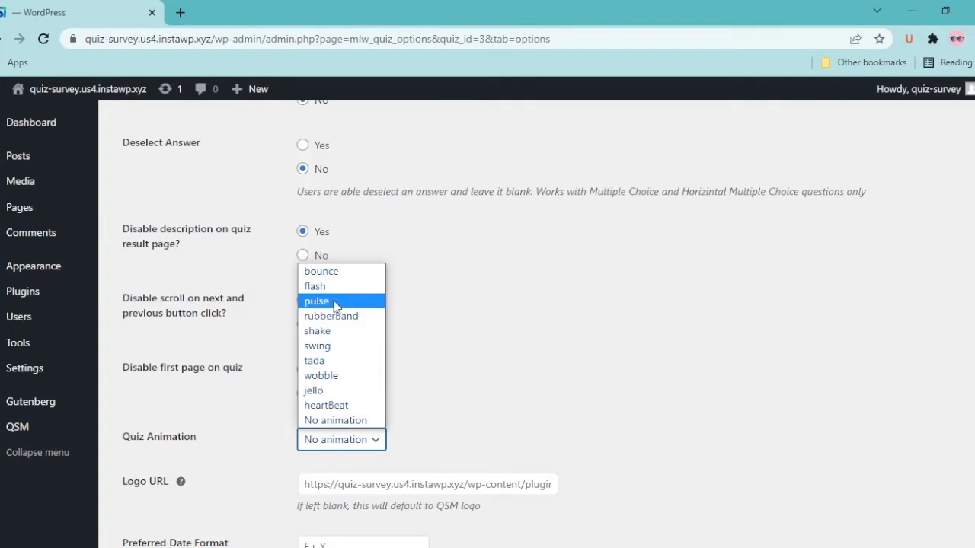
left_click(348, 272)
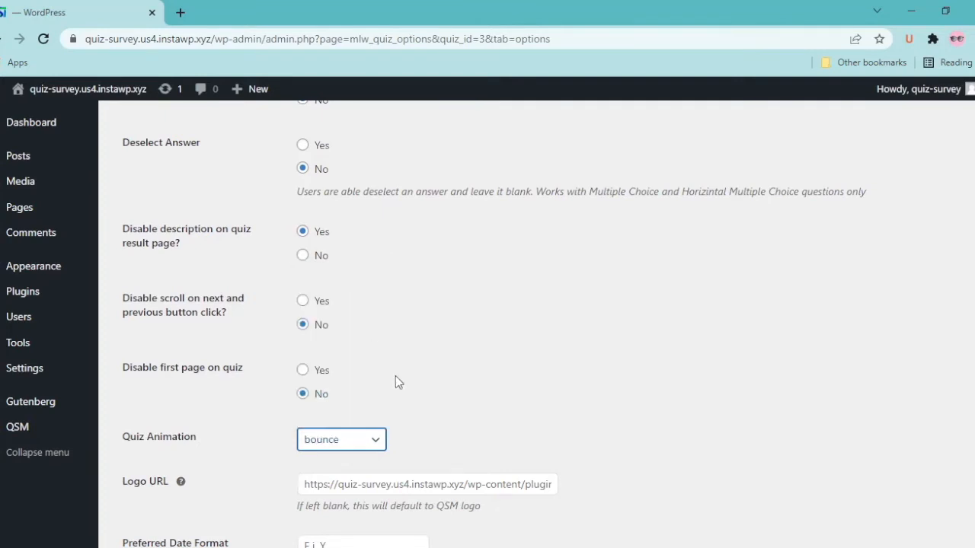
scroll(395, 376, "down", 2)
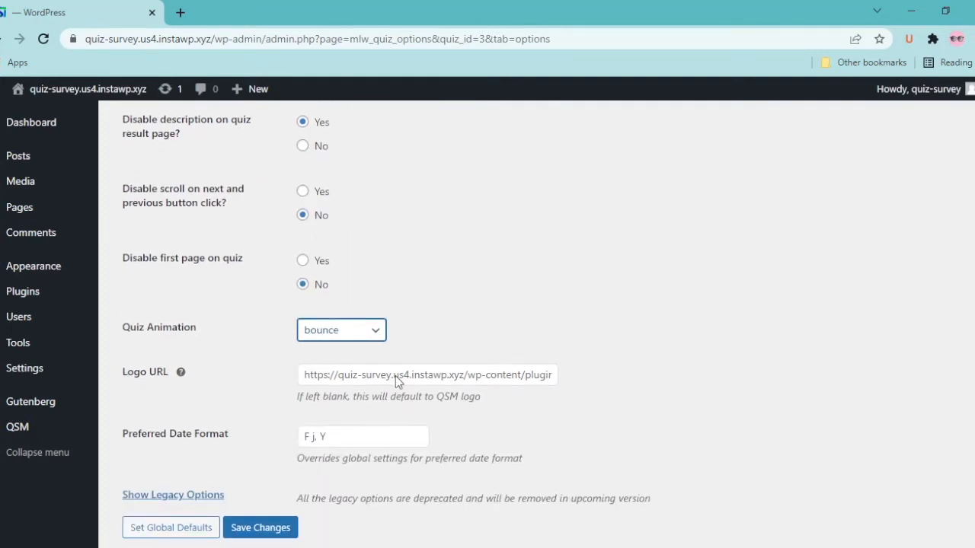
scroll(395, 376, "down", 1)
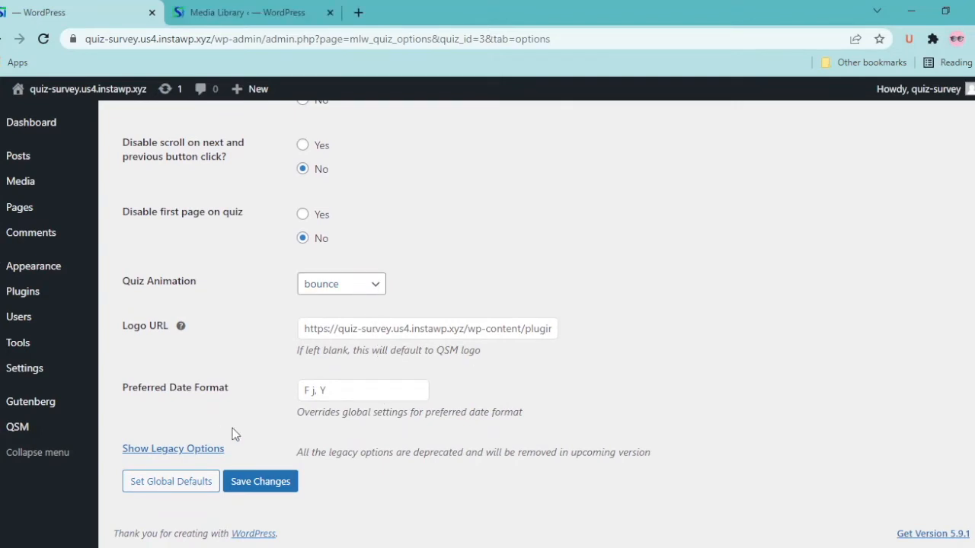
left_click(260, 482)
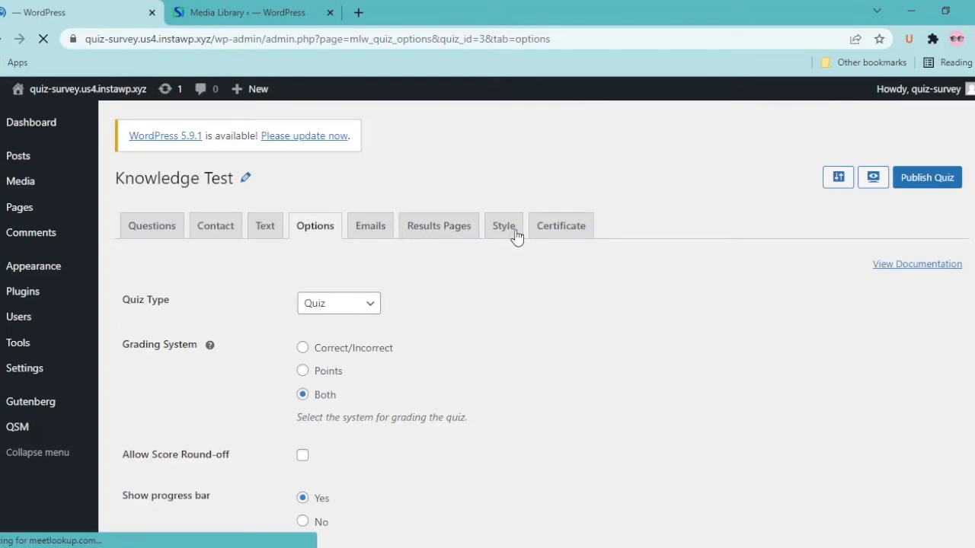
Enable certificates on the Certificate tab and shorten the Title box
left_click(565, 238)
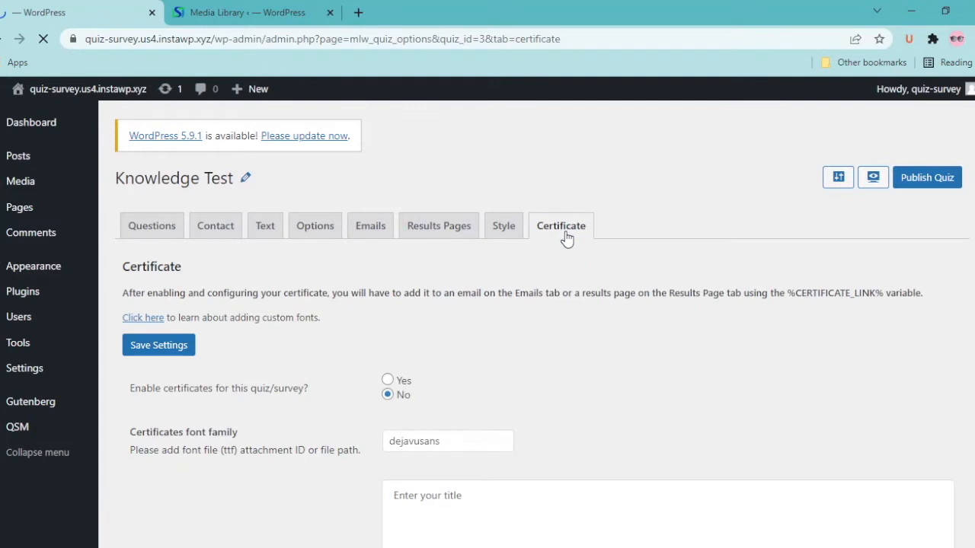
left_click(388, 382)
scroll(555, 392, "down", 3)
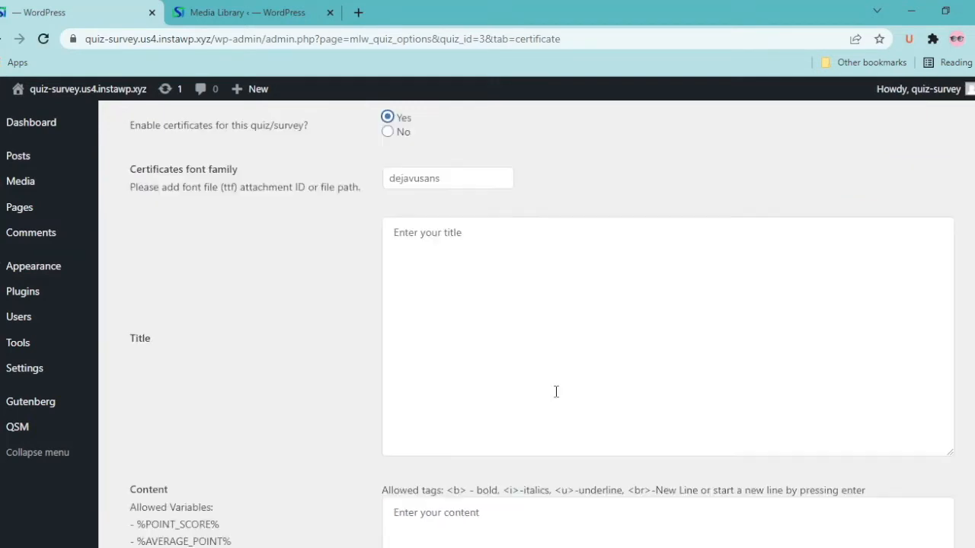
left_click_drag(948, 453, 856, 259)
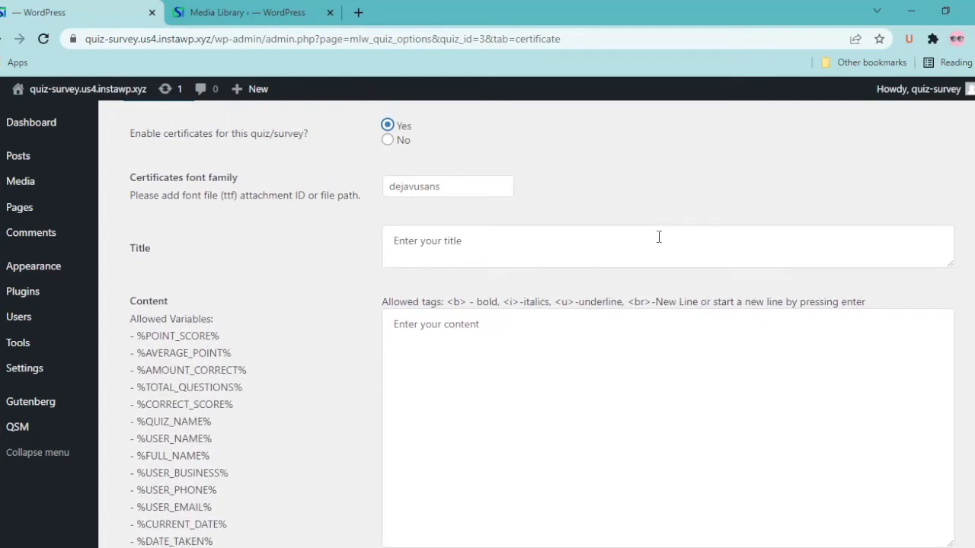
scroll(658, 236, "up", 1)
left_click(501, 314)
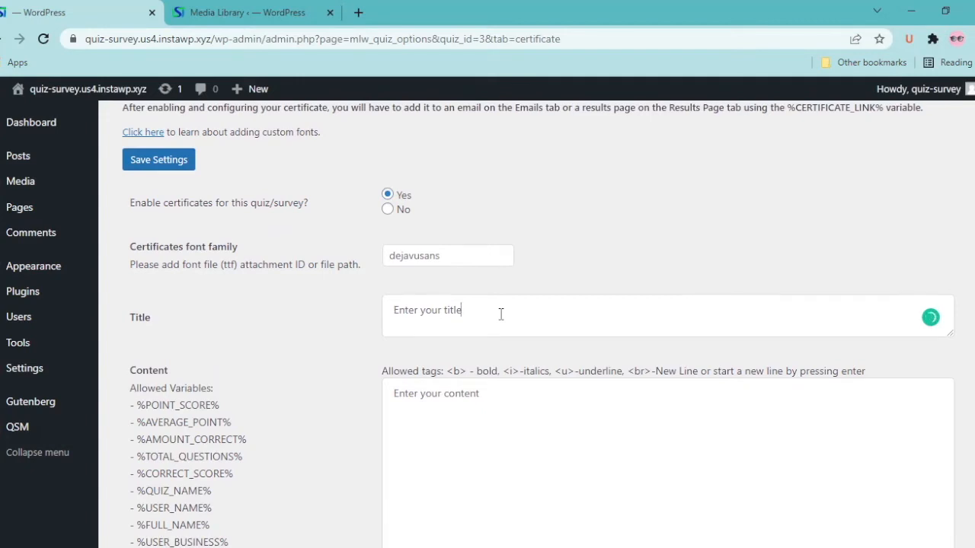
Write 'This Certificate is proudly presented to' with bold %FULL_NAME%, then begin 'for successfully completing'
left_click(526, 405)
type("This Certificate is proudly presented ")
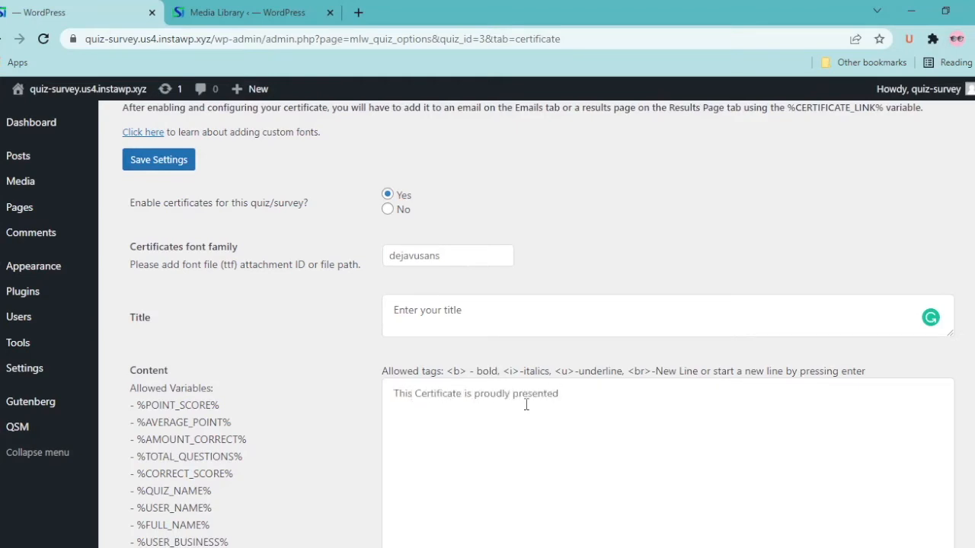
type("to")
left_click_drag(446, 372, 427, 413)
scroll(177, 440, "down", 2)
left_click_drag(137, 399, 212, 402)
left_click_drag(138, 417, 211, 418)
key("ctrl+c")
left_click(451, 313)
key("ctrl+v")
key("Return")
key("Return")
type("for successfully completing t")
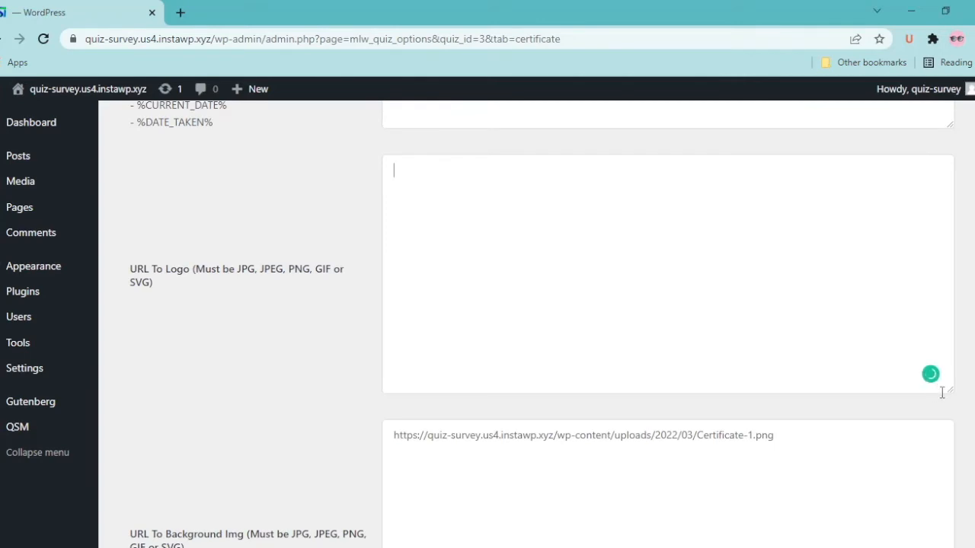
Shorten the logo URL box and bring up the Media menu's link options
left_click_drag(949, 390, 933, 245)
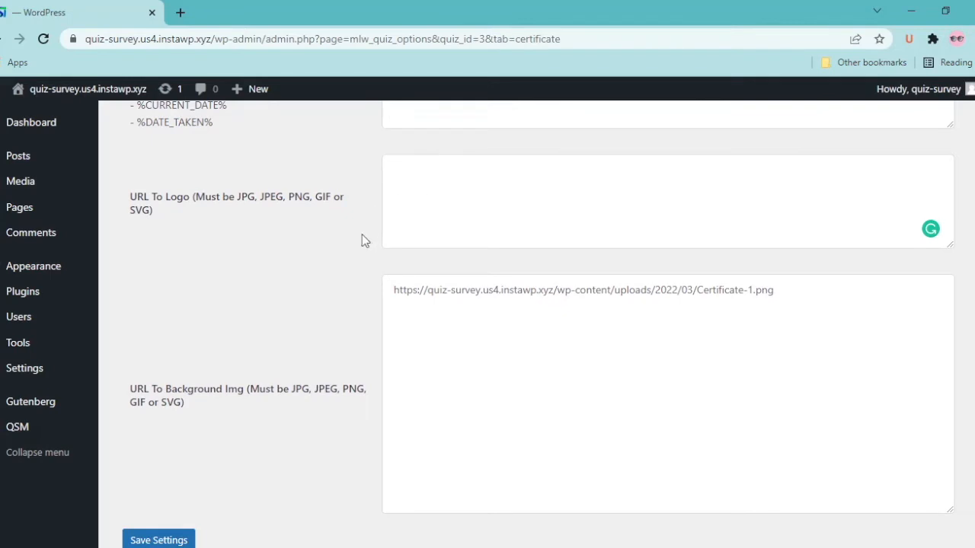
left_click_drag(131, 196, 177, 205)
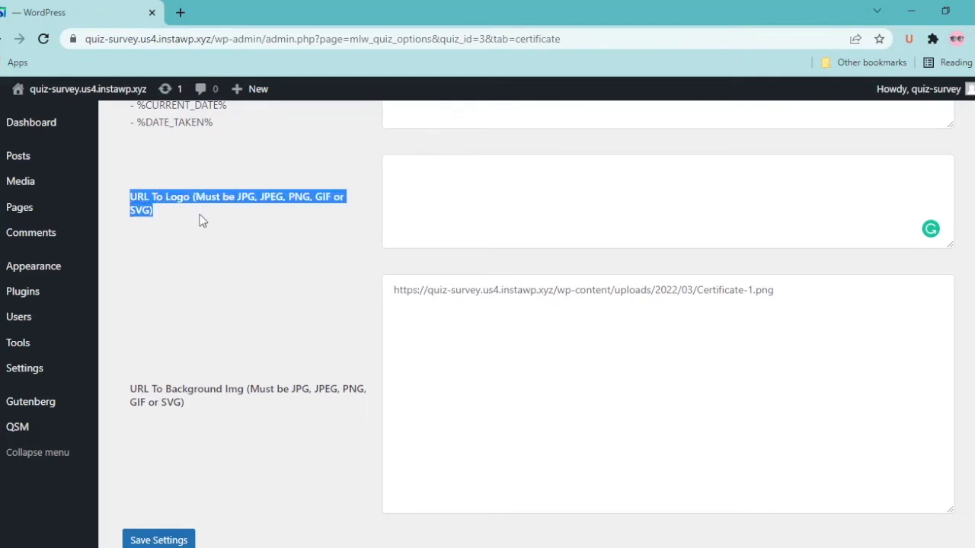
left_click(202, 220)
right_click(23, 182)
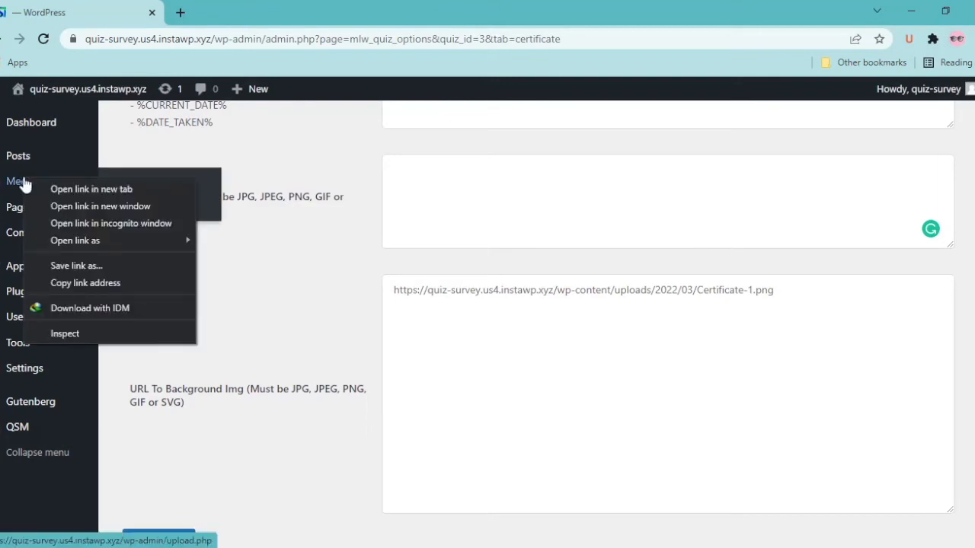
Open the Media Library in a new tab, starting and cancelling an image upload
left_click(47, 189)
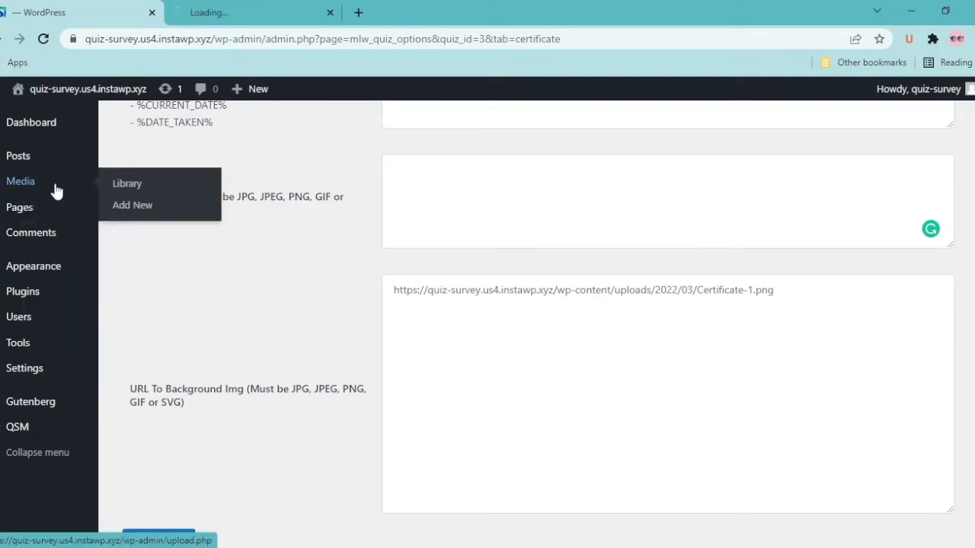
left_click(185, 14)
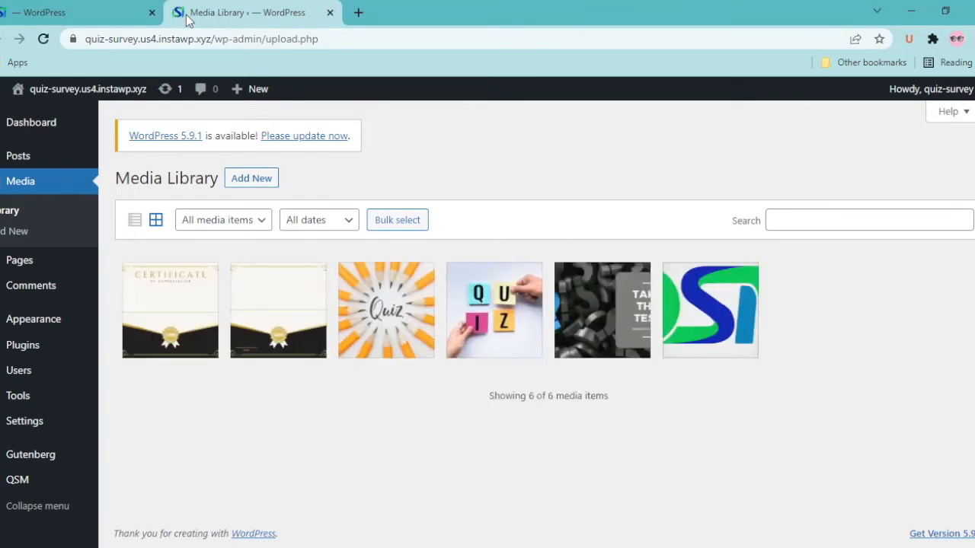
left_click(258, 179)
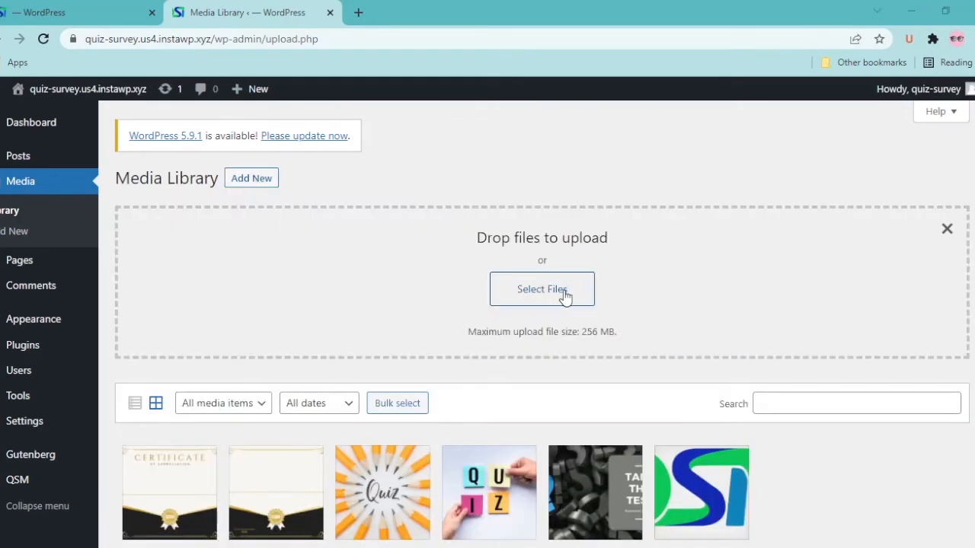
left_click(551, 290)
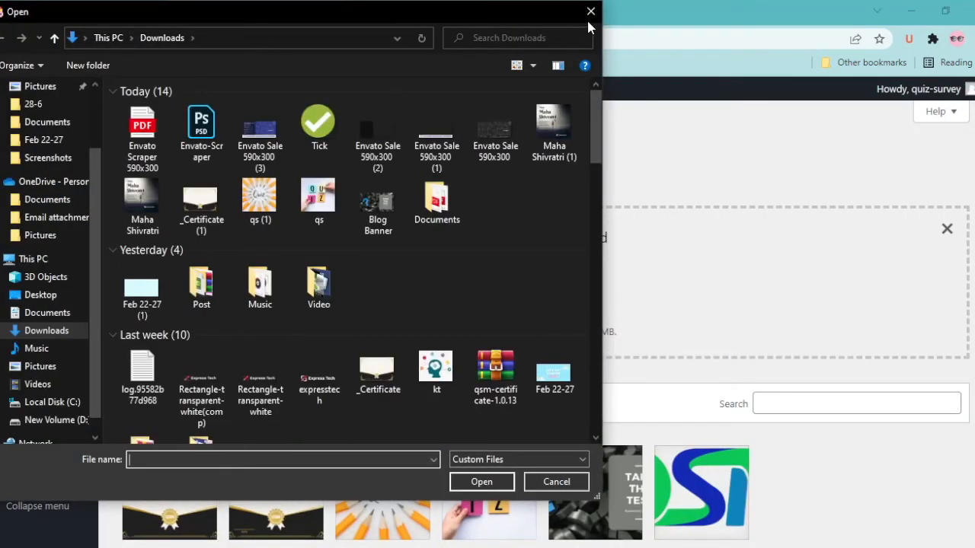
left_click(334, 204)
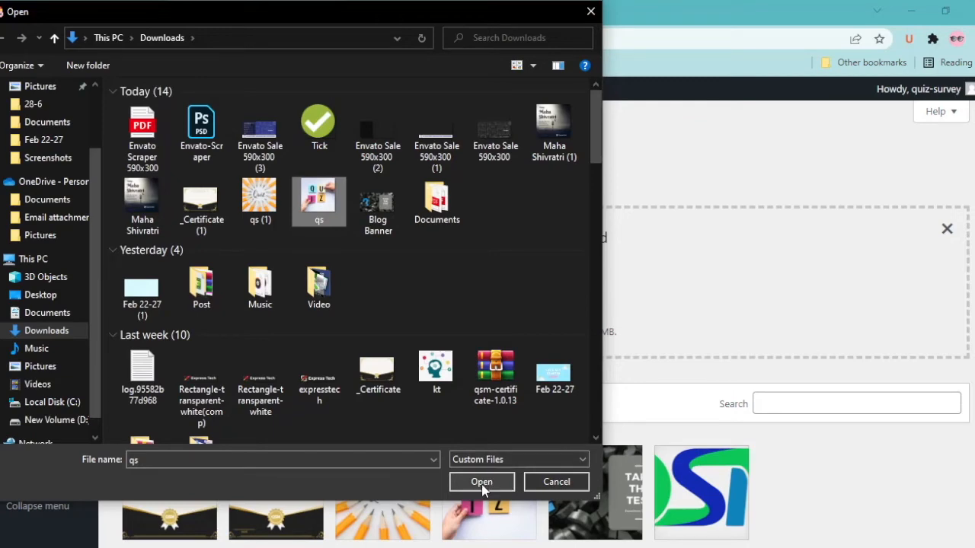
left_click(591, 12)
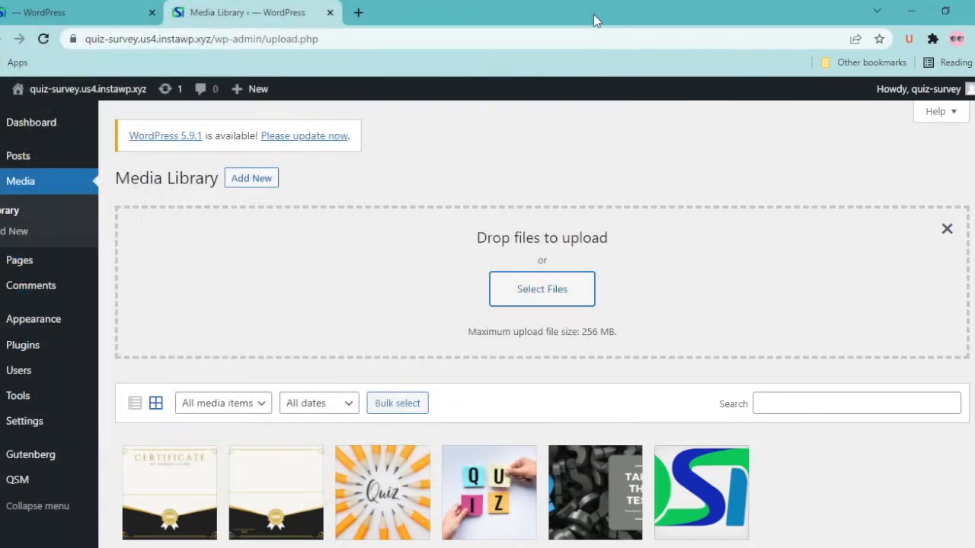
scroll(678, 434, "down", 2)
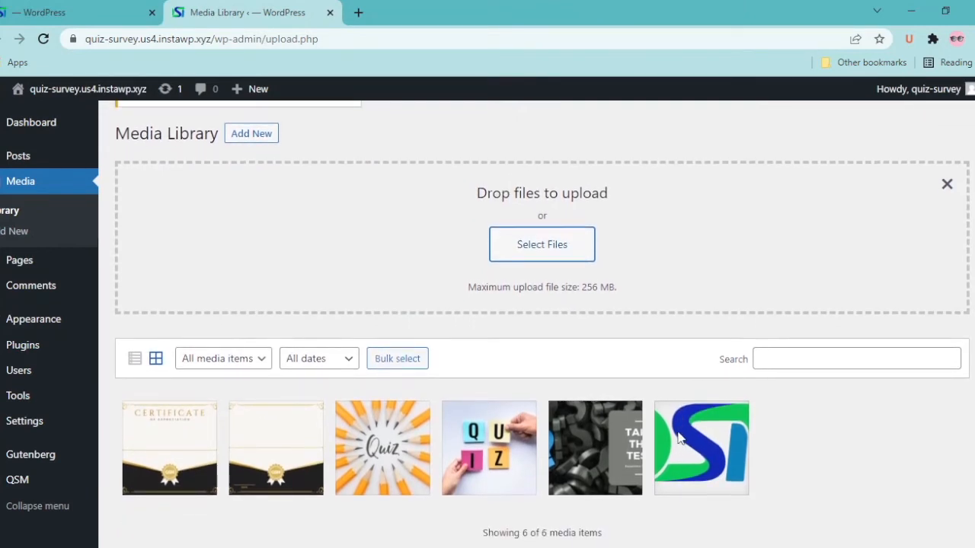
Copy the qsm-high-resolution_revamp.png URL and paste it into URL To Logo
left_click(699, 457)
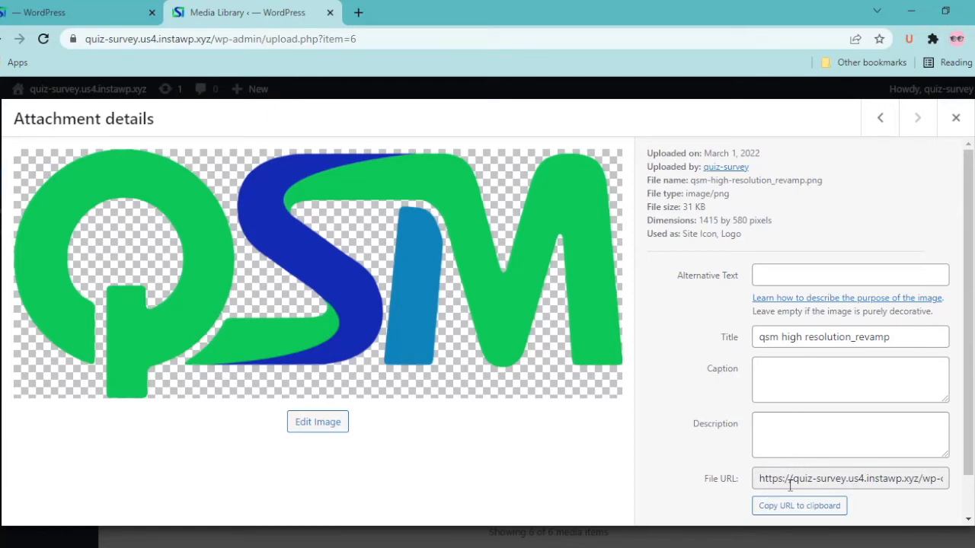
left_click(793, 512)
left_click(106, 9)
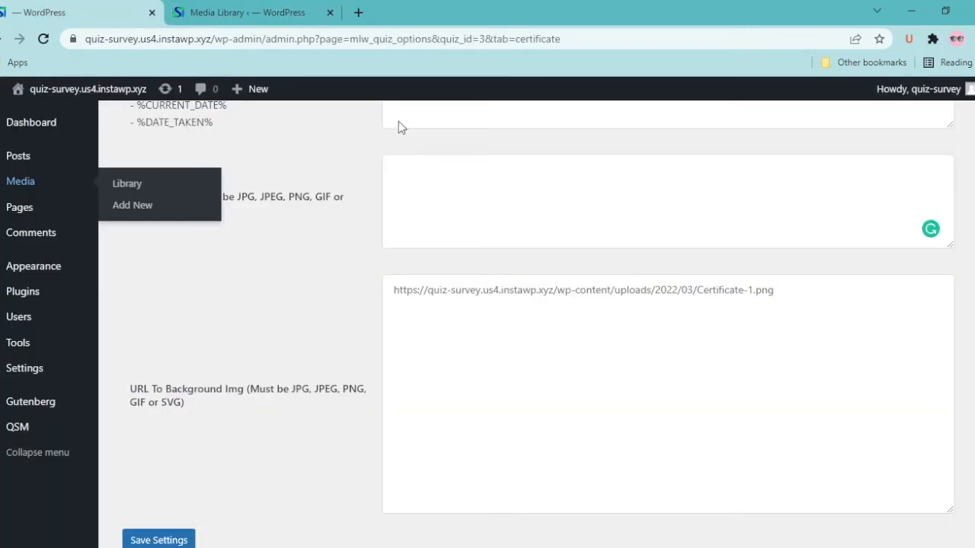
left_click(418, 176)
key("ctrl+v")
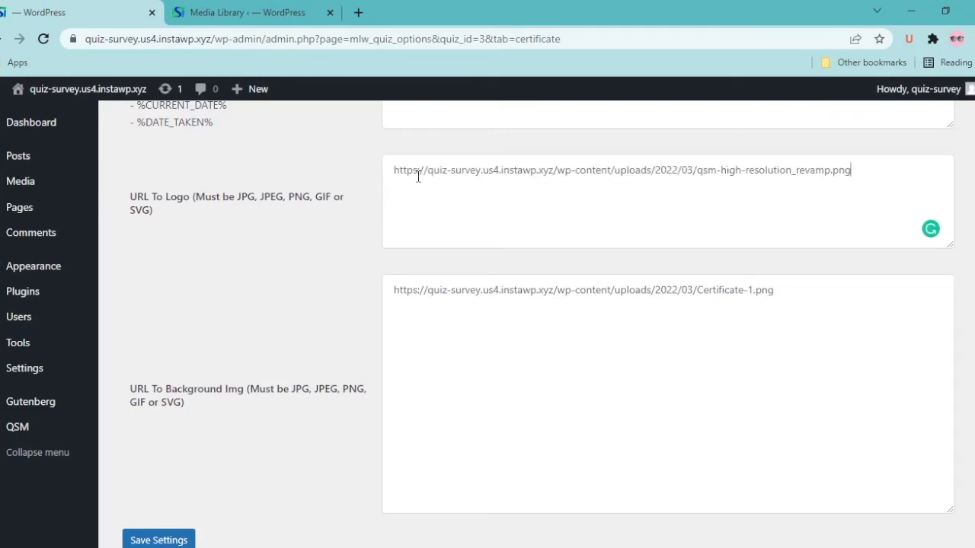
key("ctrl+Tab")
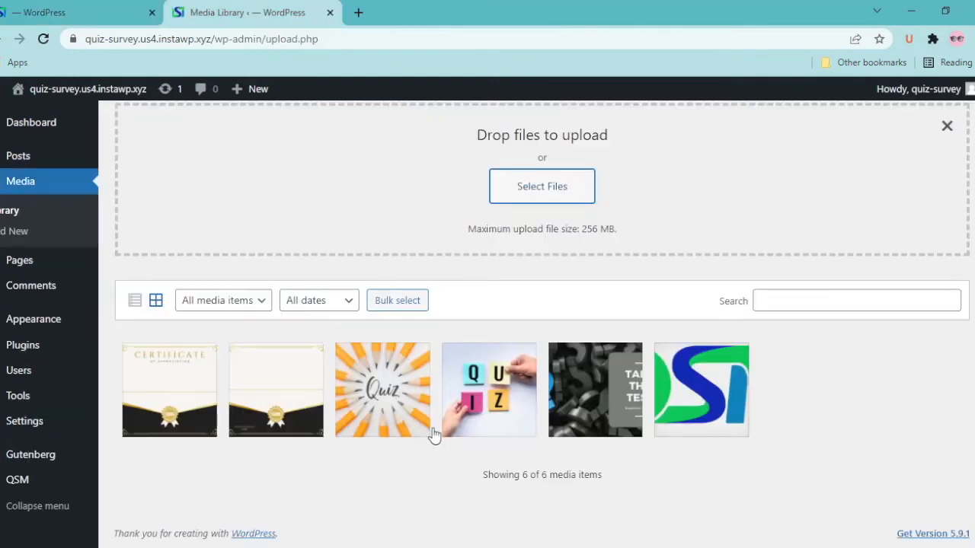
Paste the Certificate-1.png URL into URL To Background Img and save the certificate settings
left_click(174, 372)
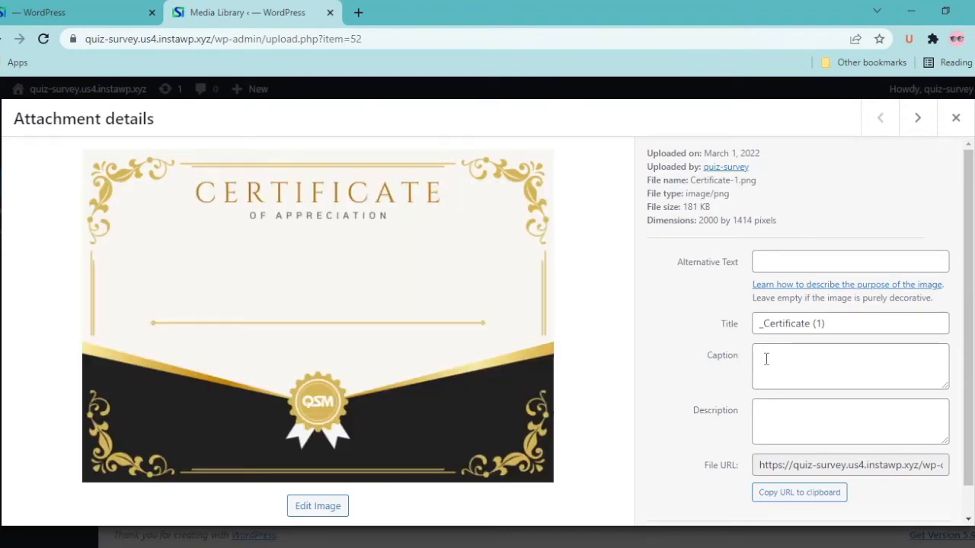
scroll(791, 380, "down", 1)
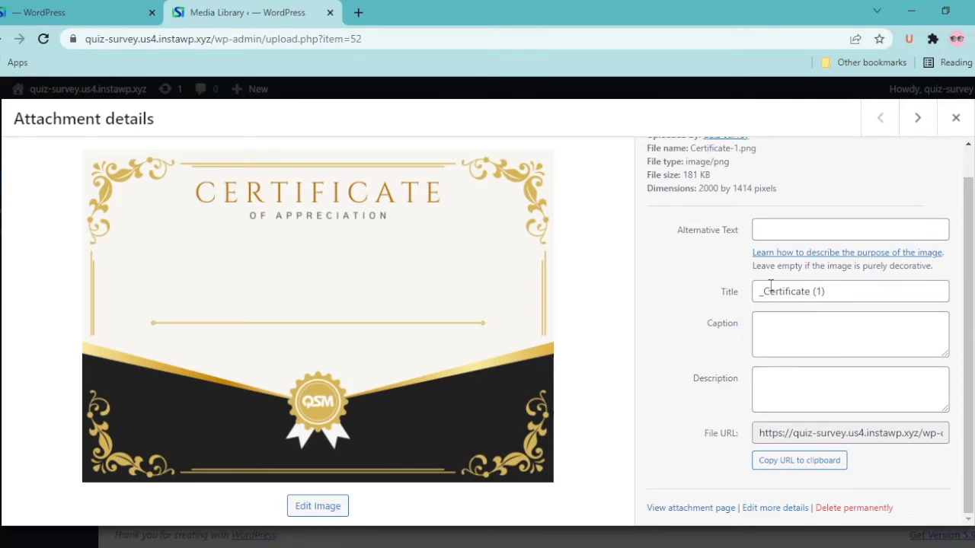
left_click(798, 464)
left_click(799, 462)
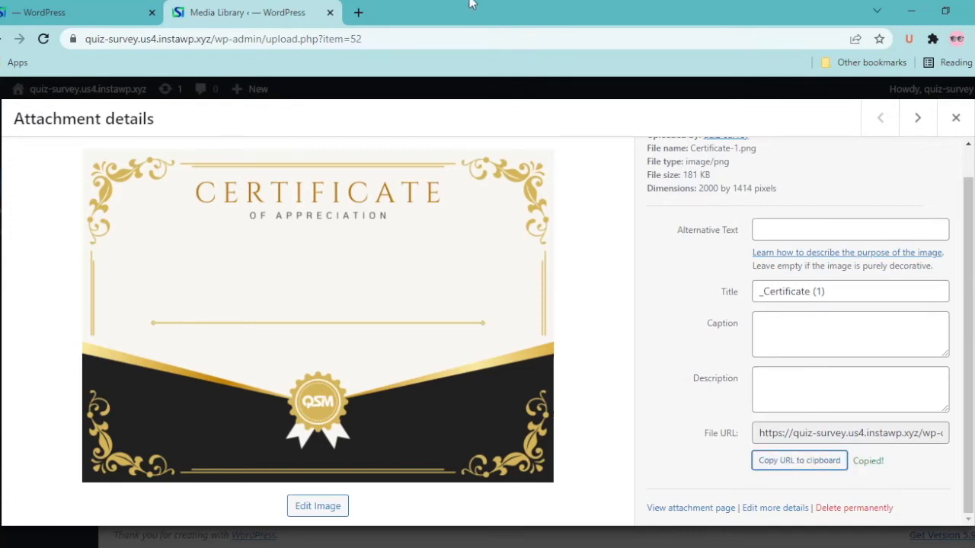
left_click(107, 8)
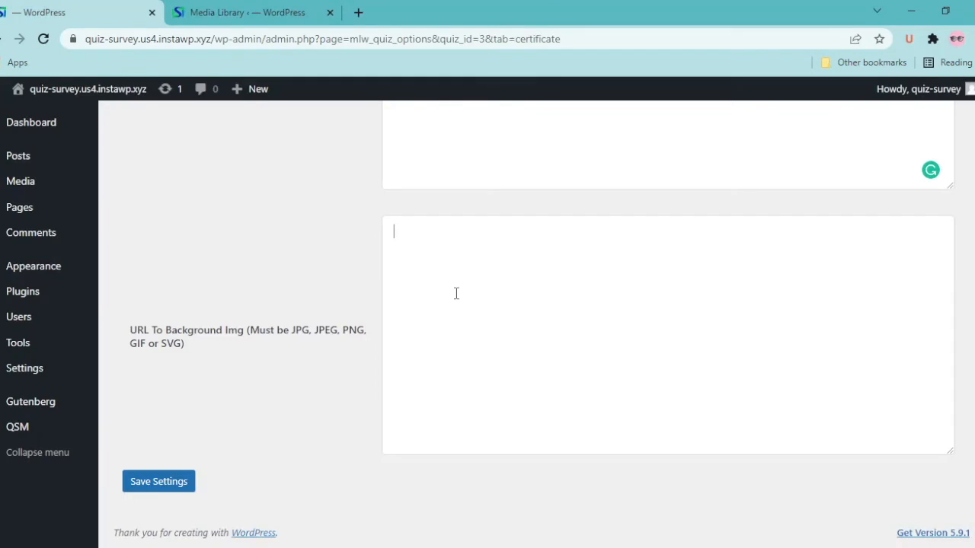
key("ctrl+v")
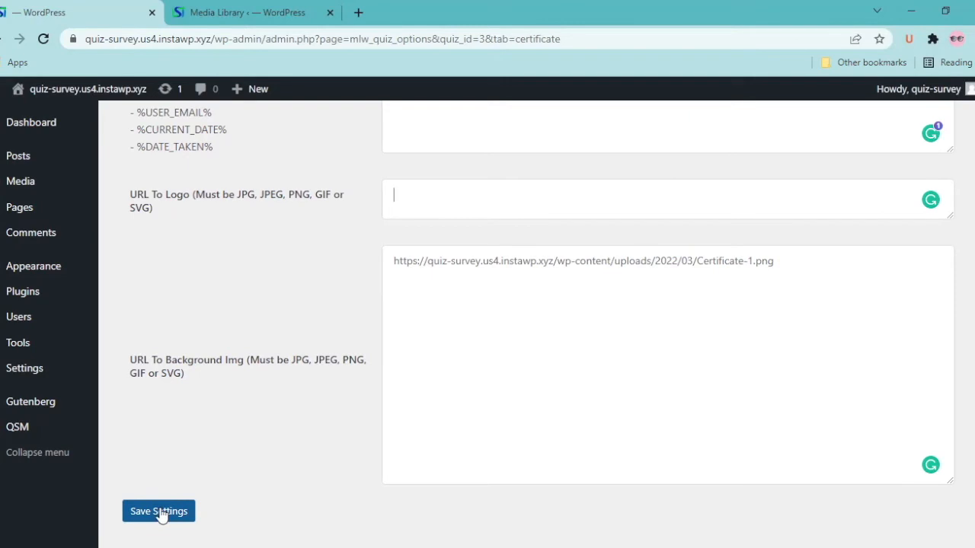
left_click(160, 512)
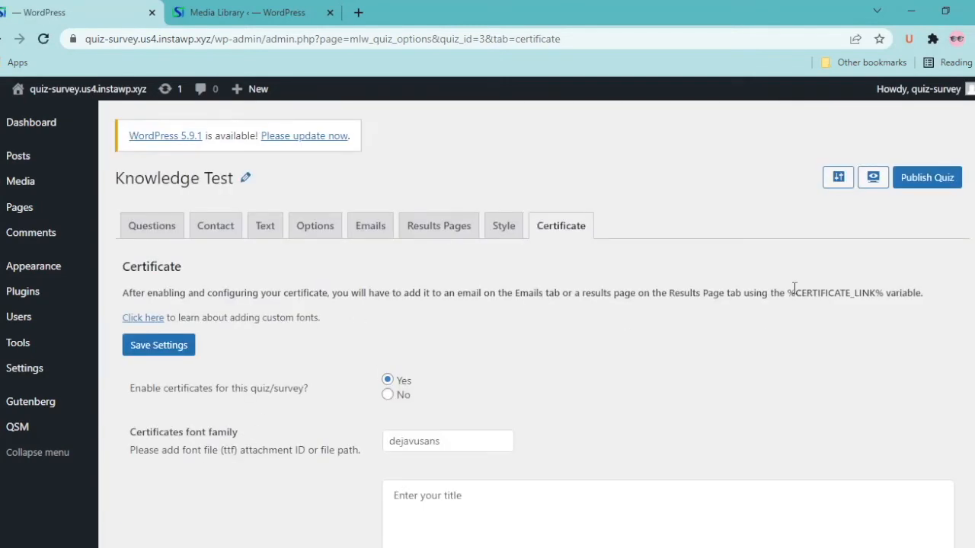
Save the certificate settings again and go to the Results Pages tab
left_click_drag(787, 293, 884, 294)
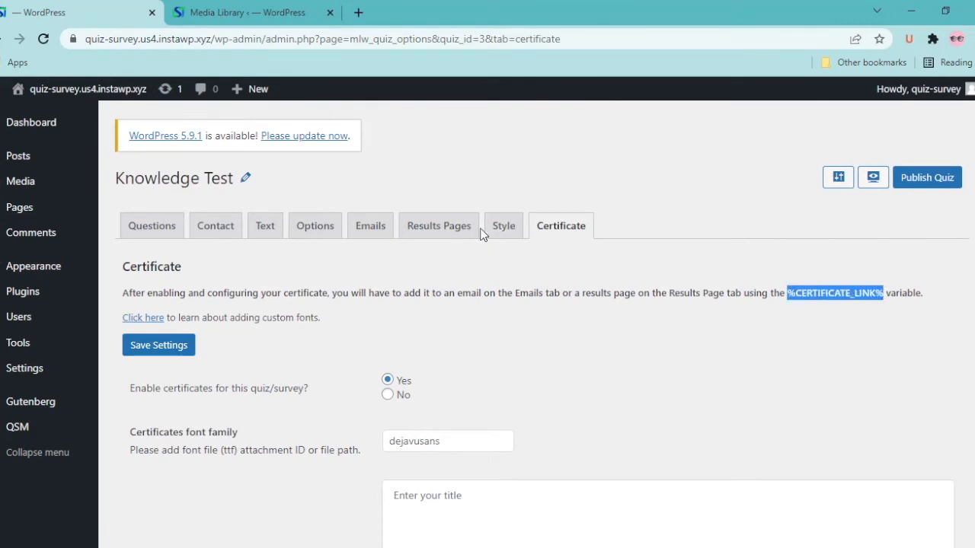
left_click(162, 348)
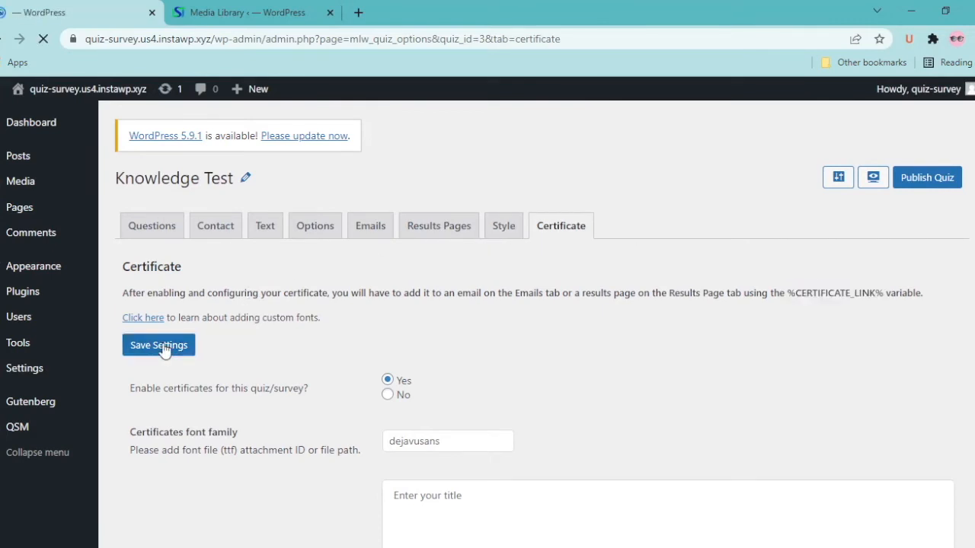
scroll(165, 351, "down", 3)
scroll(164, 349, "up", 3)
scroll(164, 350, "down", 1)
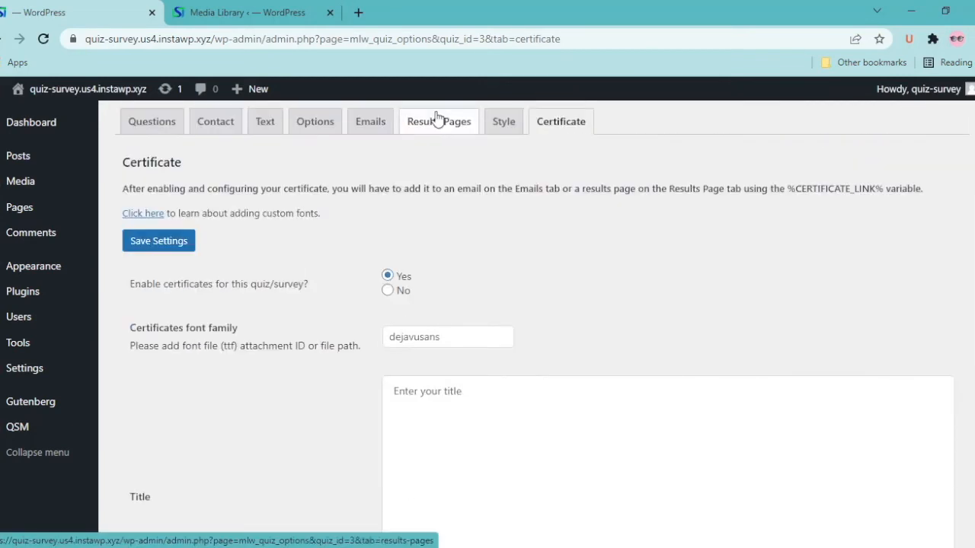
left_click(438, 120)
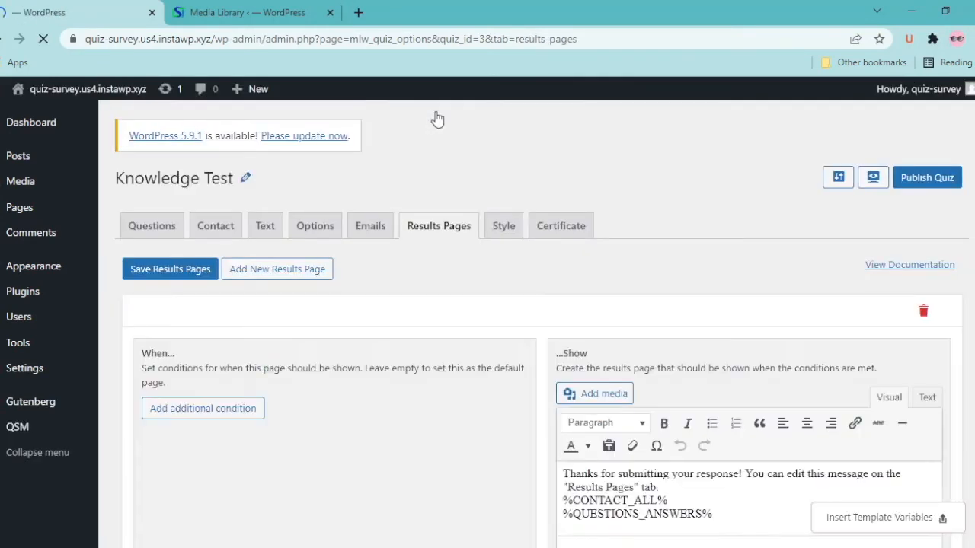
Add a 'cleared the test with good score' line, 'You scored %POINT_SCORE%', and a Completion line
scroll(689, 442, "down", 1)
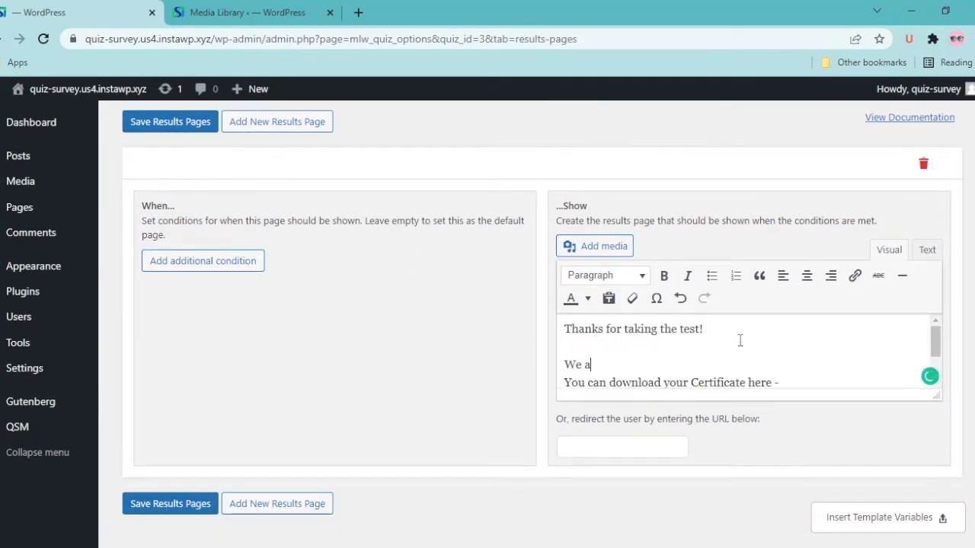
type("re proud to see that you")
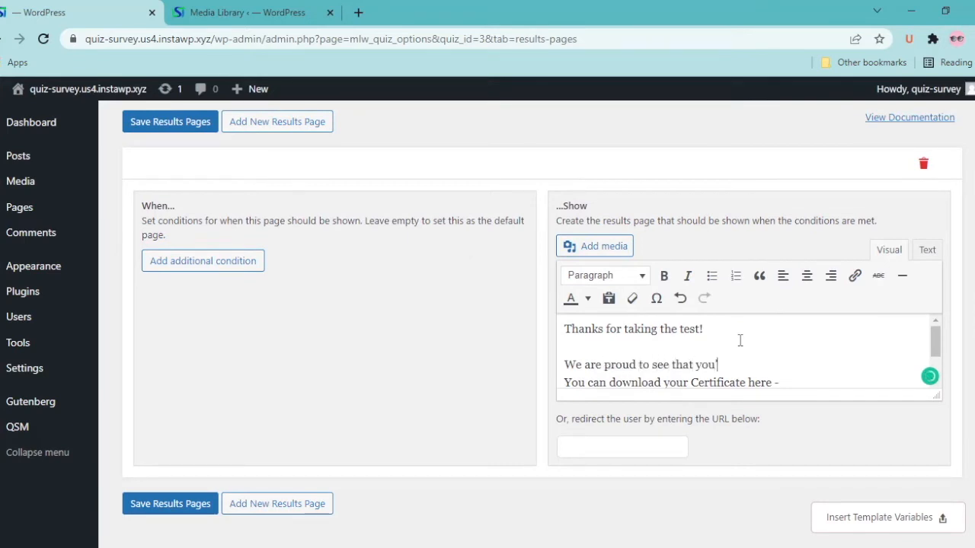
type("'ve cleared the test with ")
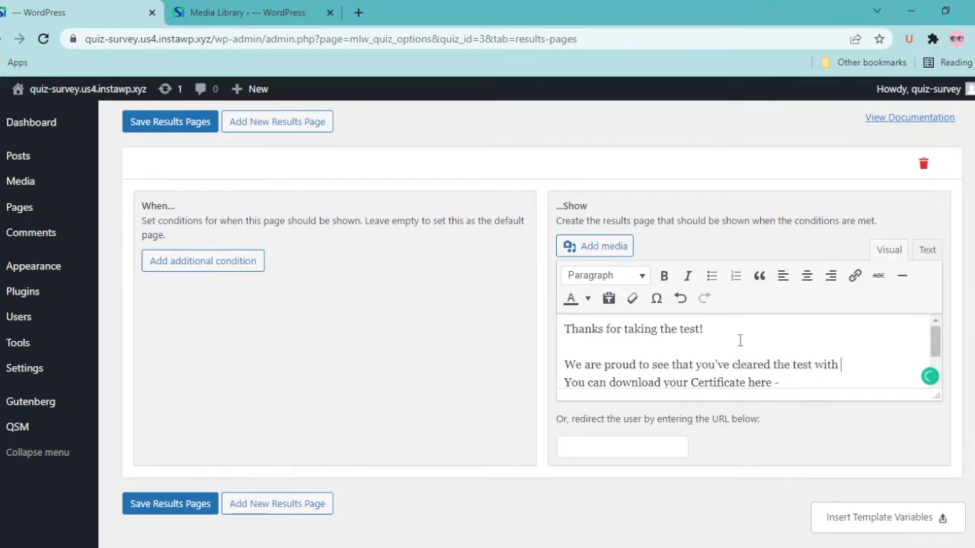
type("good score")
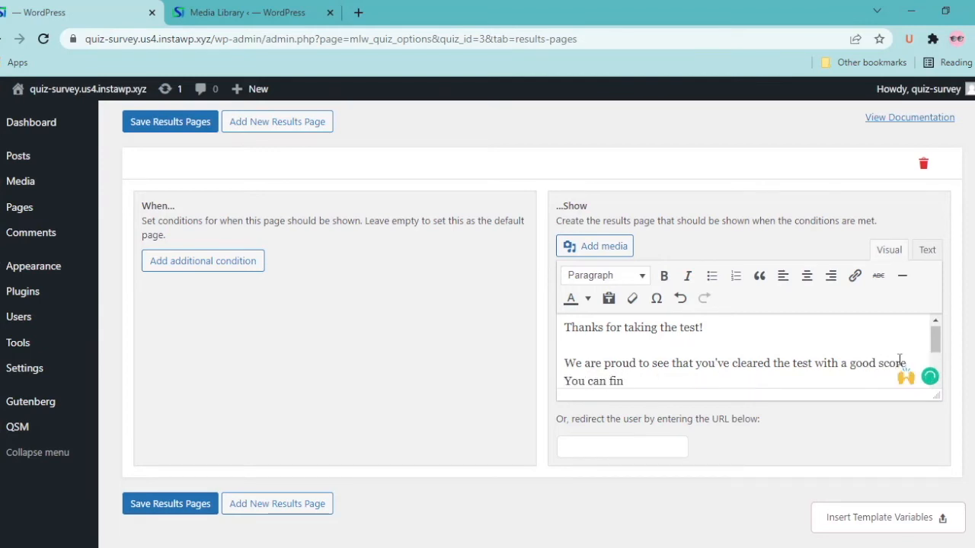
type("d your")
key("BackSpace")
key("BackSpace")
key("BackSpace")
key("BackSpace")
key("BackSpace")
key("BackSpace")
key("BackSpace")
key("BackSpace")
key("BackSpace")
key("BackSpace")
key("BackSpace")
key("BackSpace")
key("BackSpace")
type("scored")
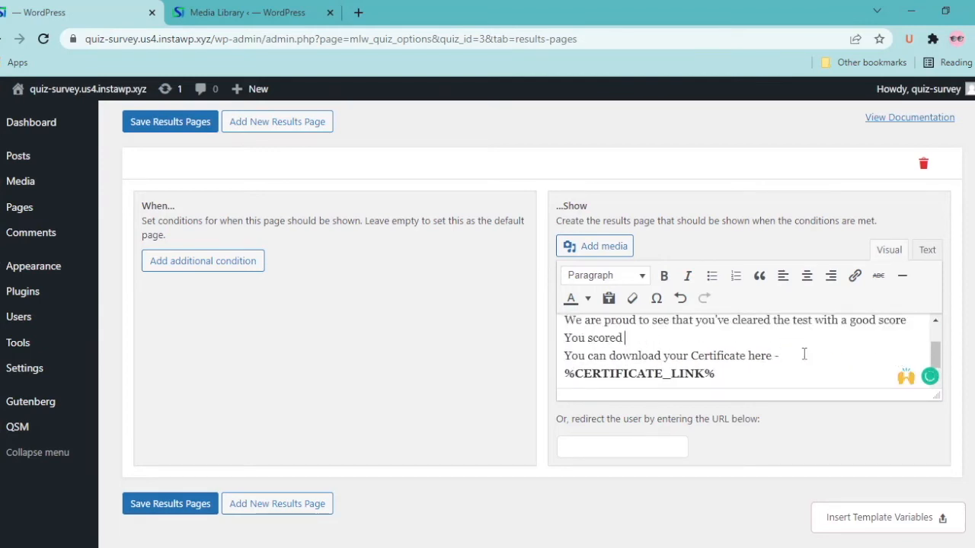
left_click(876, 517)
left_click(819, 499)
type("%POINT_SCORE%")
key("Return")
type("Completion")
Add an additional condition to the results page
scroll(693, 375, "down", 2)
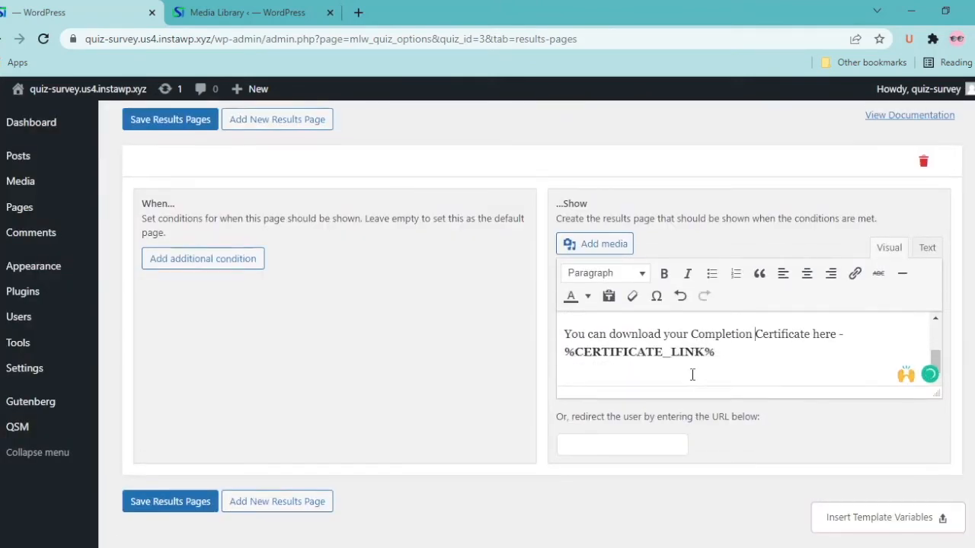
scroll(670, 358, "down", 1)
left_click(245, 236)
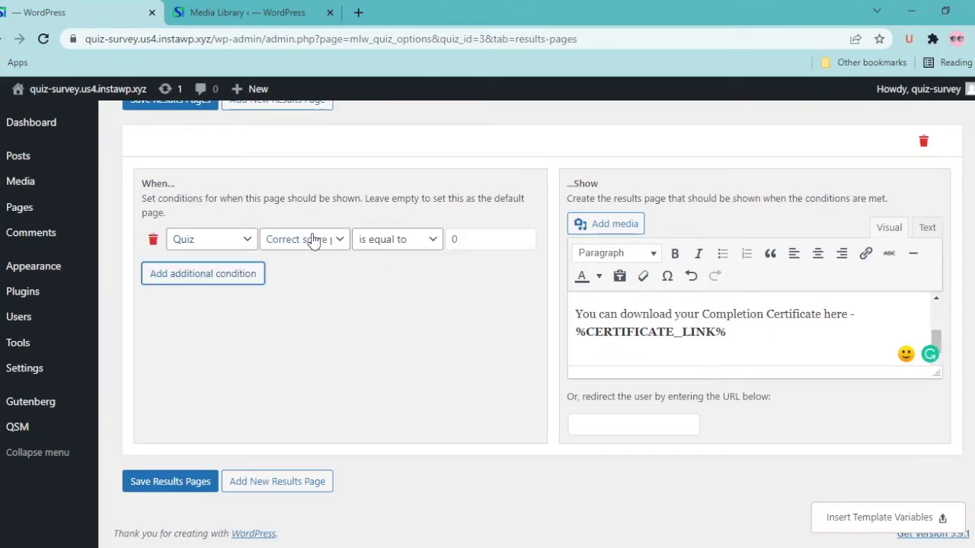
Set the first results page condition to Correct score 'is greater than' 40
left_click(432, 241)
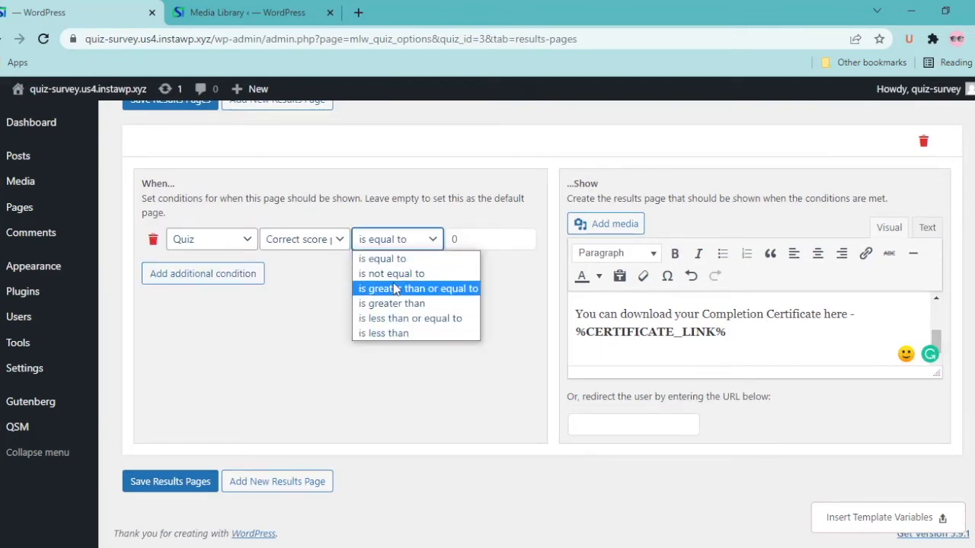
left_click(396, 290)
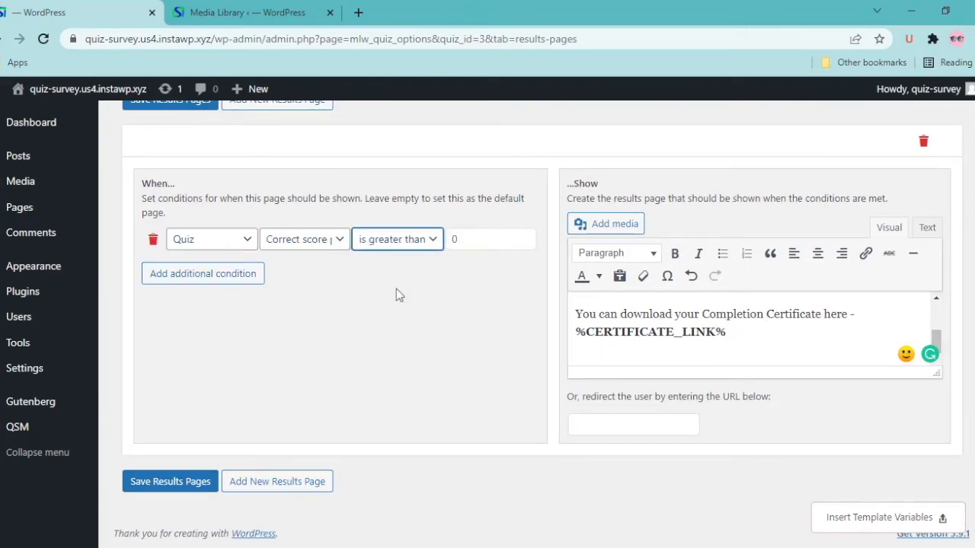
left_click(469, 242)
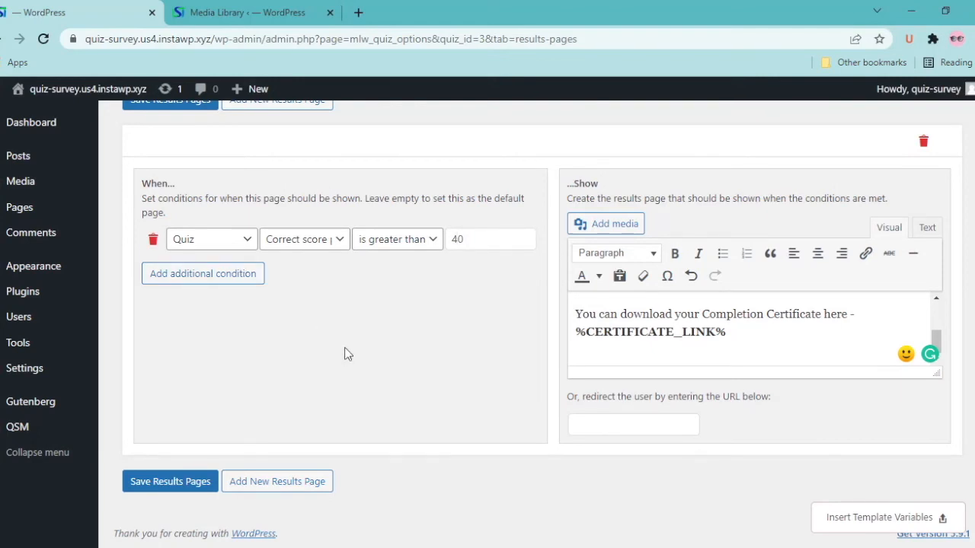
scroll(344, 354, "up", 1)
scroll(344, 354, "down", 1)
left_click(228, 281)
left_click(152, 278)
scroll(625, 329, "up", 5)
scroll(251, 468, "down", 7)
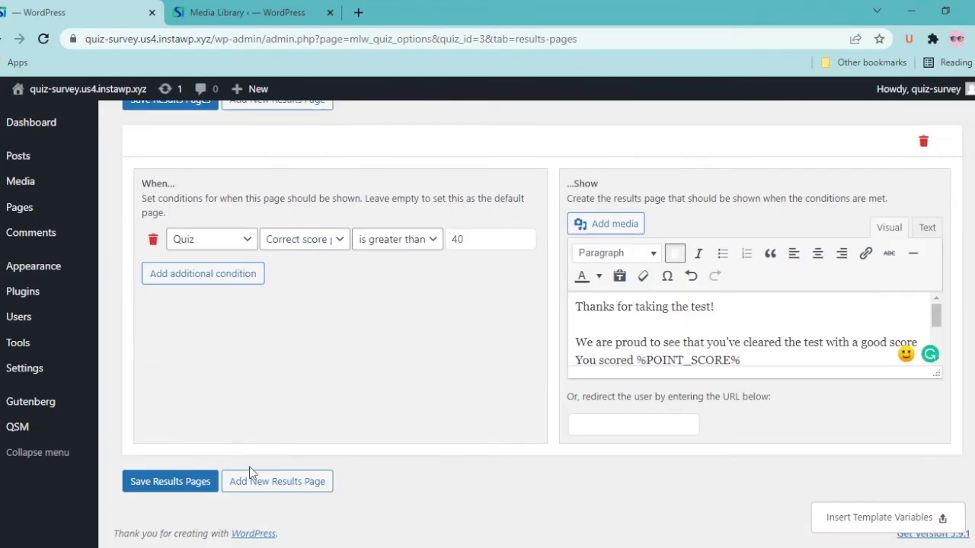
Set the second results page condition to 'is less than or equal to' 39
left_click(397, 371)
left_click(400, 449)
double_click(471, 370)
type("39")
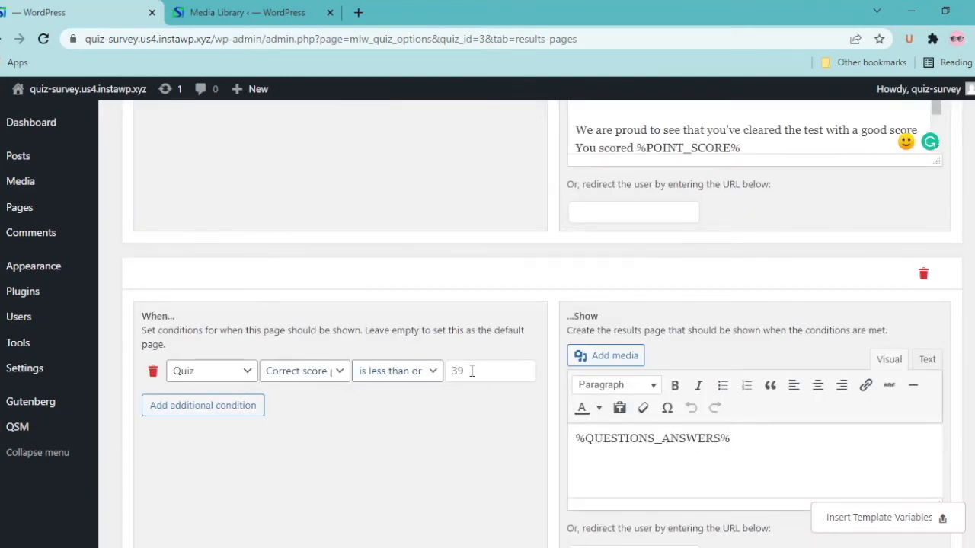
Rewrite its message to 'Uh Oh!… We request you to study well and reattempt.' and save
triple_click(598, 436)
type("Uh Oh!")
key("Return")
type("You missed a few answers there in")
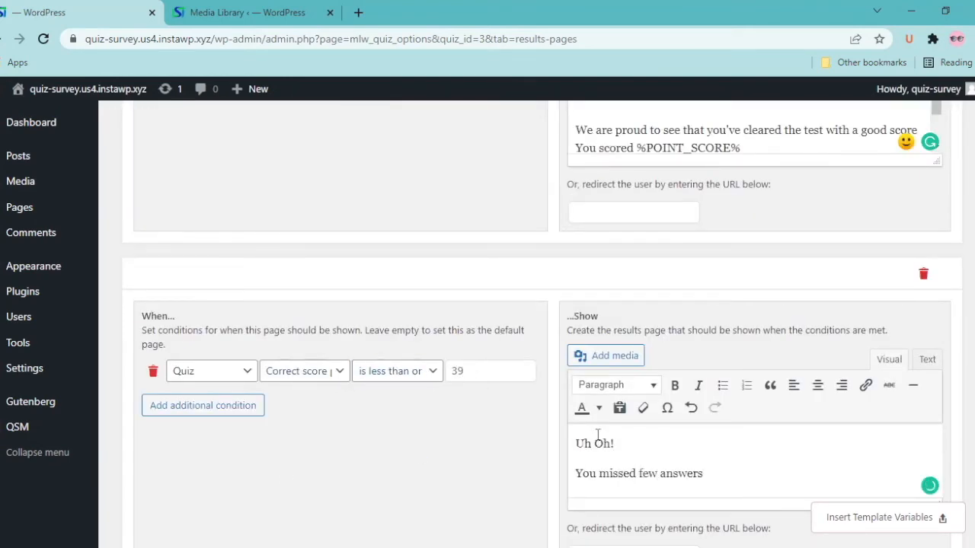
key("Return")
type("We request you to study well and reattempt.")
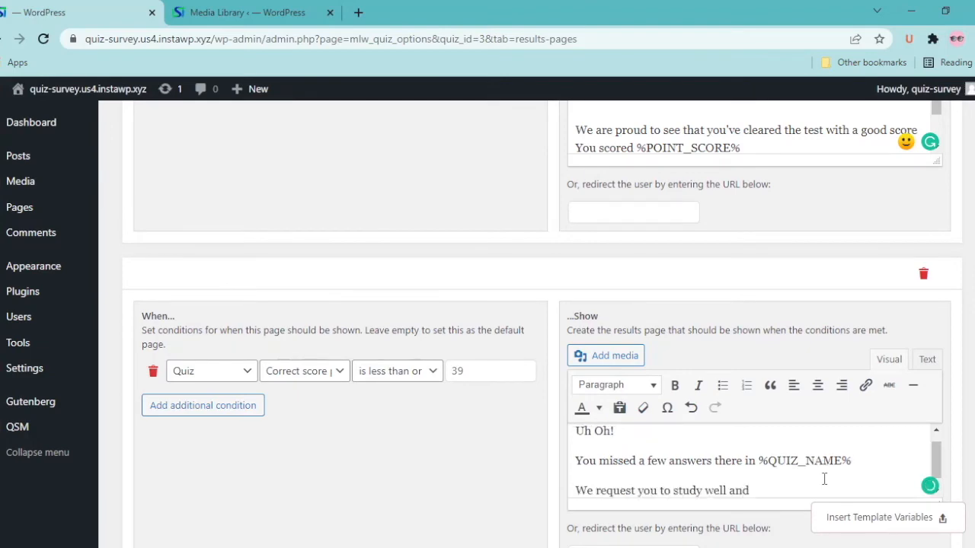
scroll(821, 481, "down", 2)
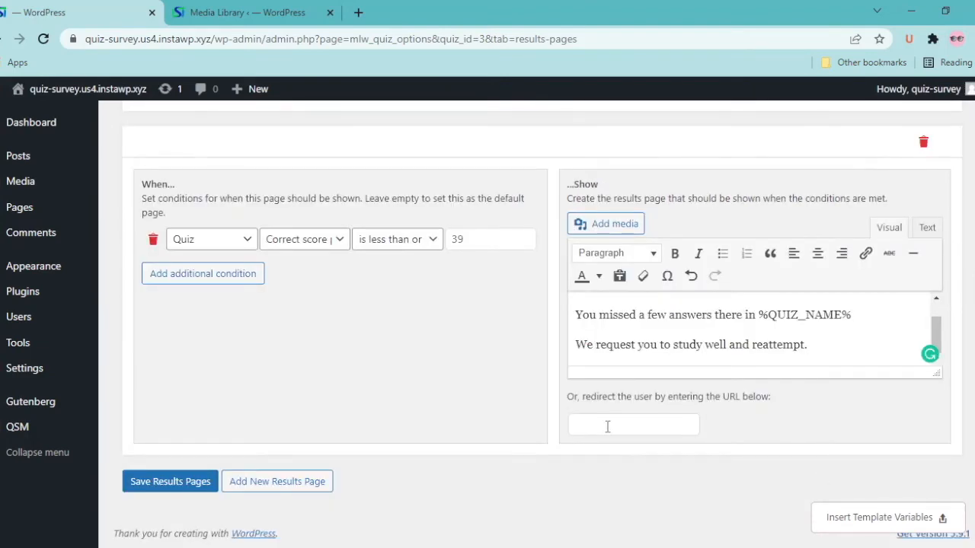
left_click(157, 484)
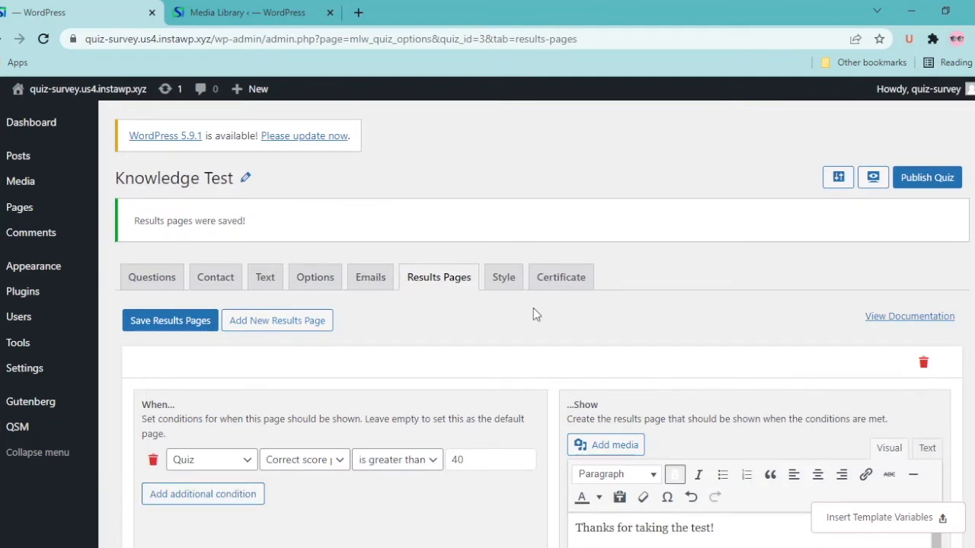
Check the %CERTIFICATE_LINK% variable on the Certificate tab, then return to Emails
left_click(363, 284)
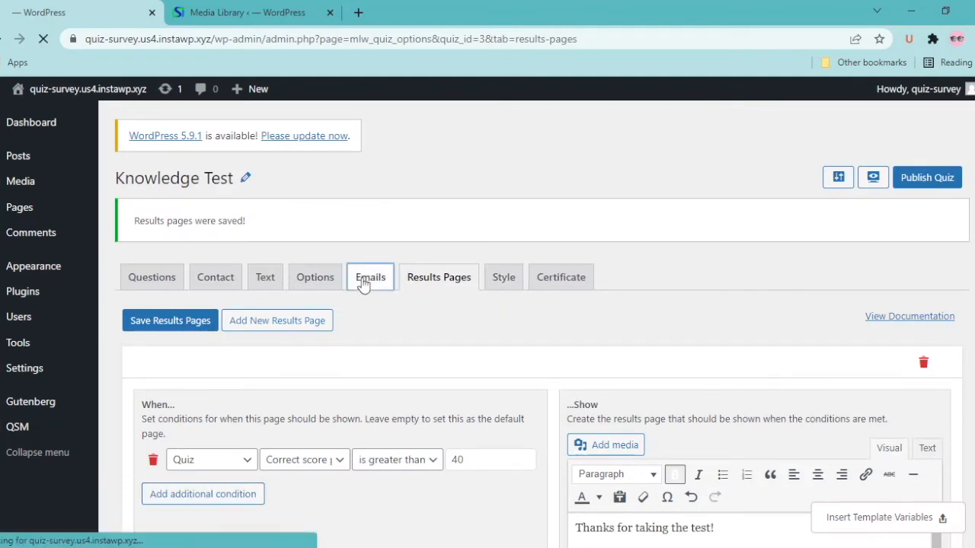
left_click(561, 225)
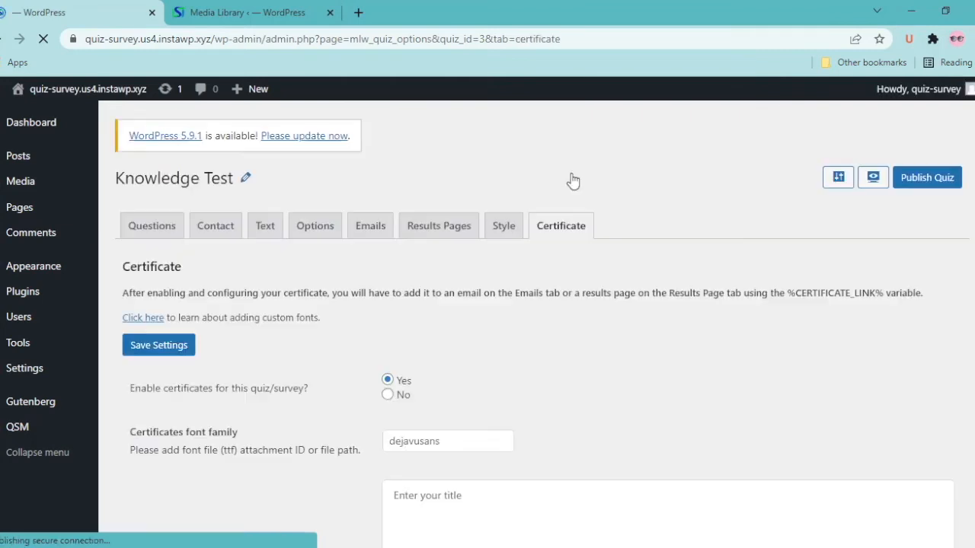
left_click_drag(792, 295, 883, 288)
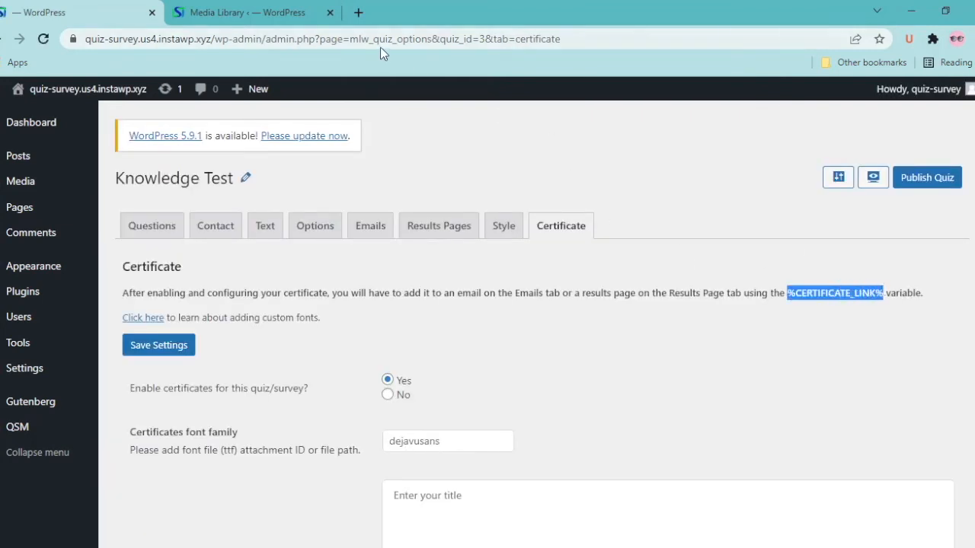
left_click(373, 238)
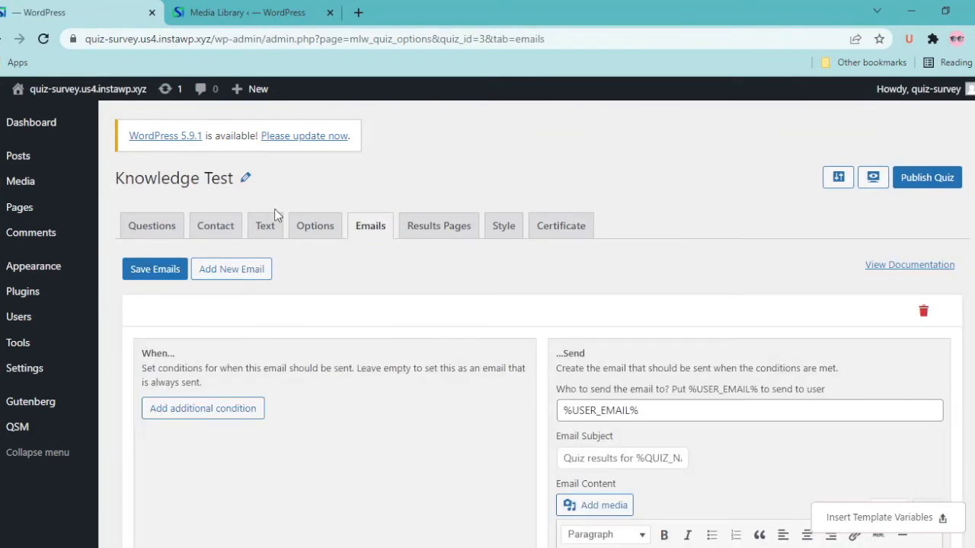
Send the email when Correct score is greater than 40, with body 'Certificate is here %CERTIFICATE_LINK%' and 'Keep up the good work.'
left_click(210, 415)
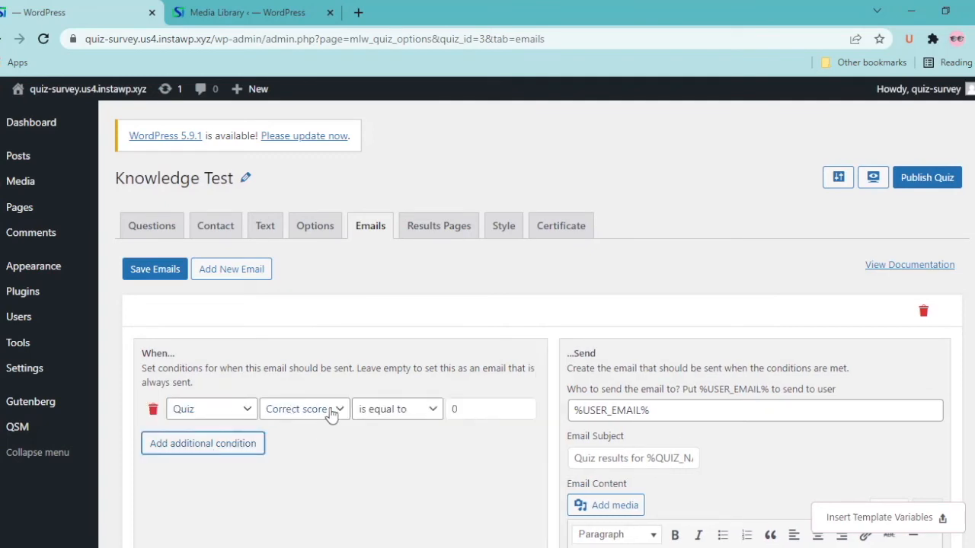
left_click(392, 412)
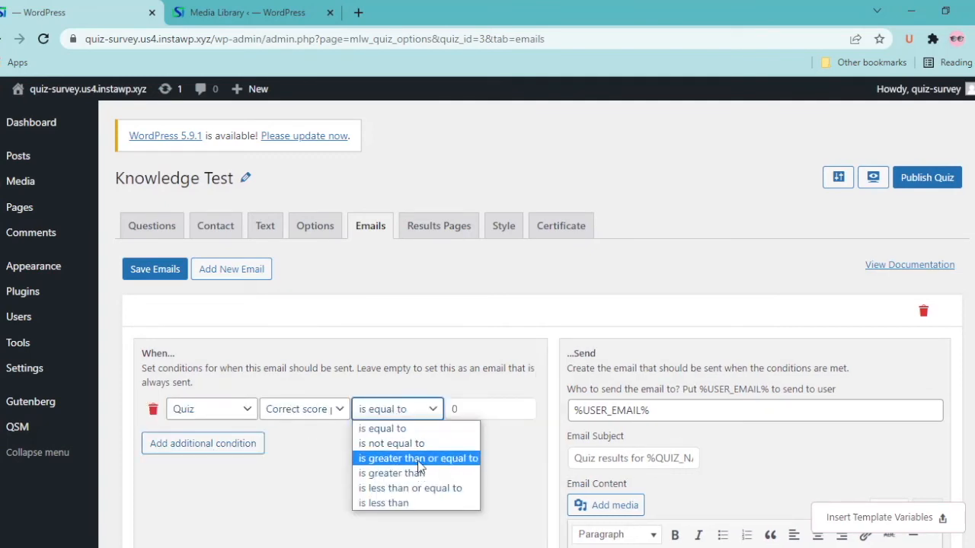
left_click(421, 468)
left_click(452, 409)
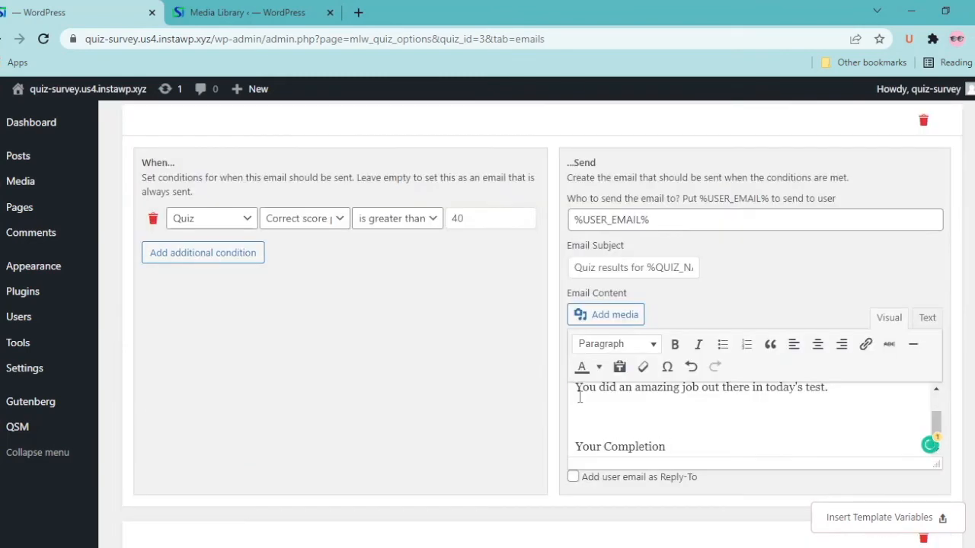
type("Certificate is here %CERTIFICATE_LINK%")
key("Return")
type("Keep up the good work")
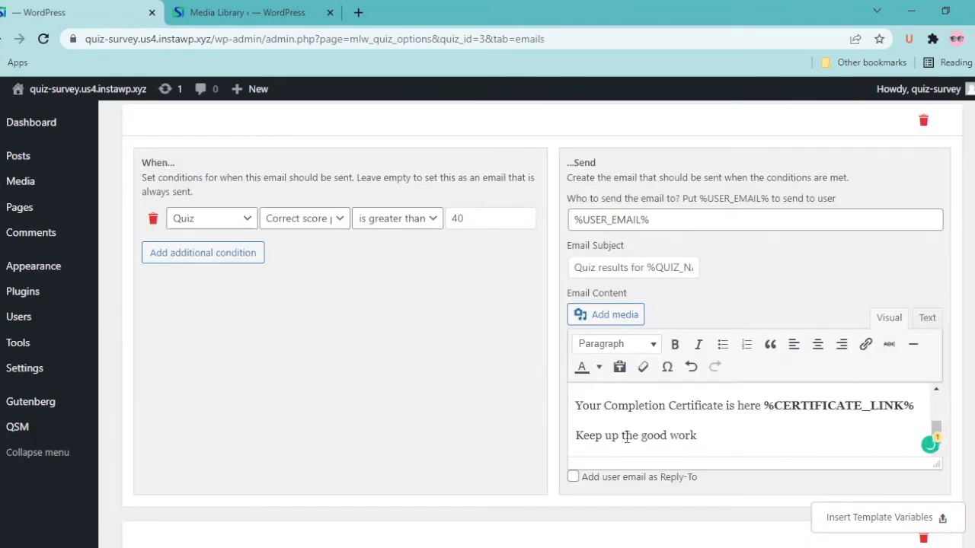
type(".")
Delete the extra email, change the subject to 'Completion Certificate', save emails, and reopen Options
scroll(626, 437, "down", 2)
left_click(924, 393)
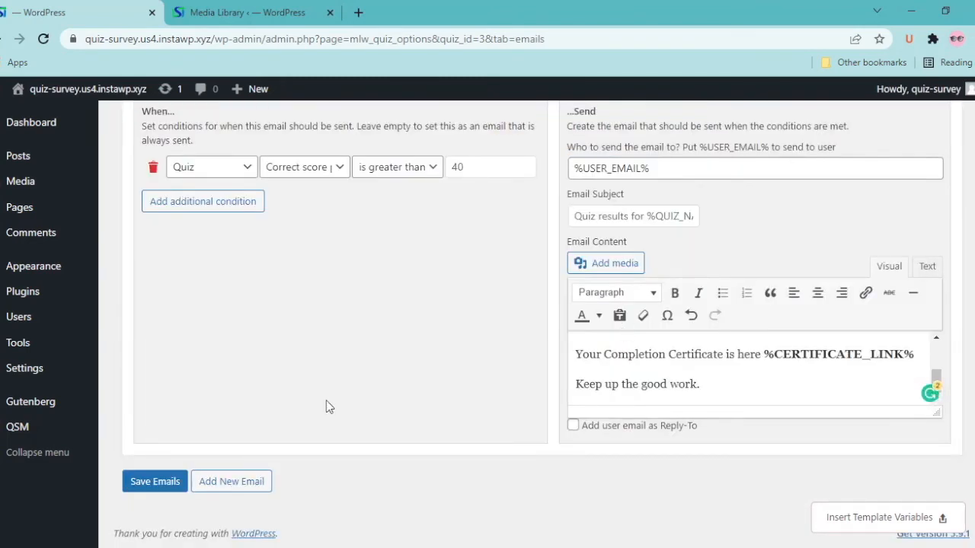
double_click(627, 216)
type("Certificate")
left_click(599, 216)
type("Completion")
left_click(156, 485)
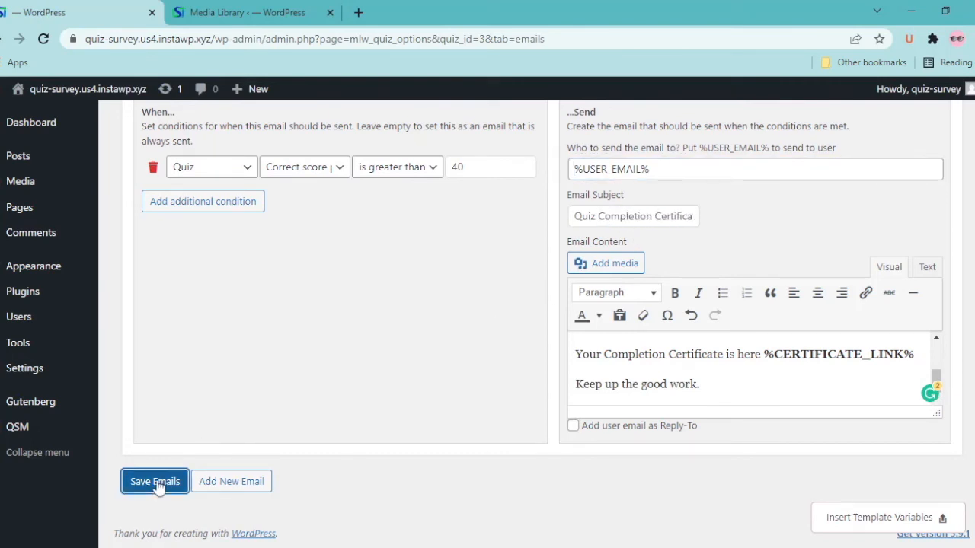
left_click(316, 217)
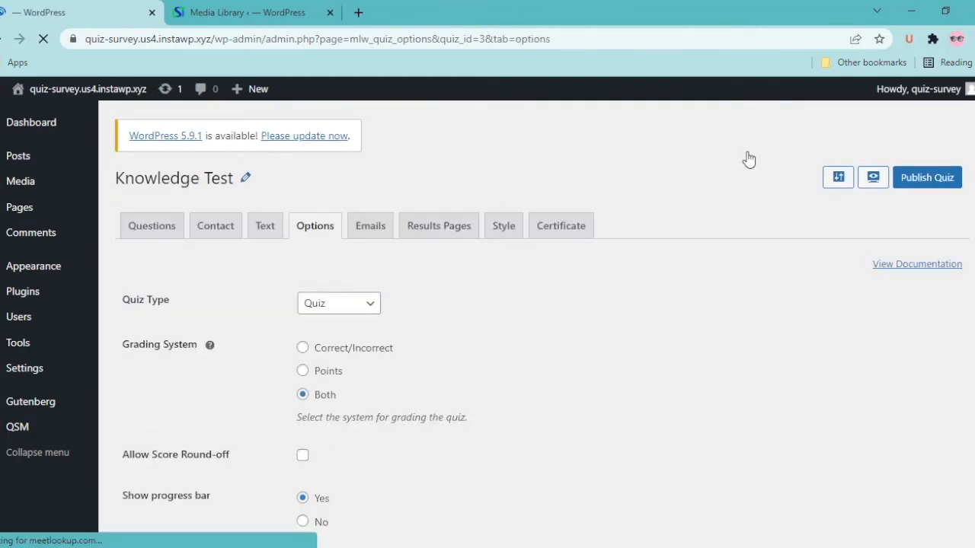
Publish the Knowledge Test quiz and go to the site's Pages section
left_click(944, 177)
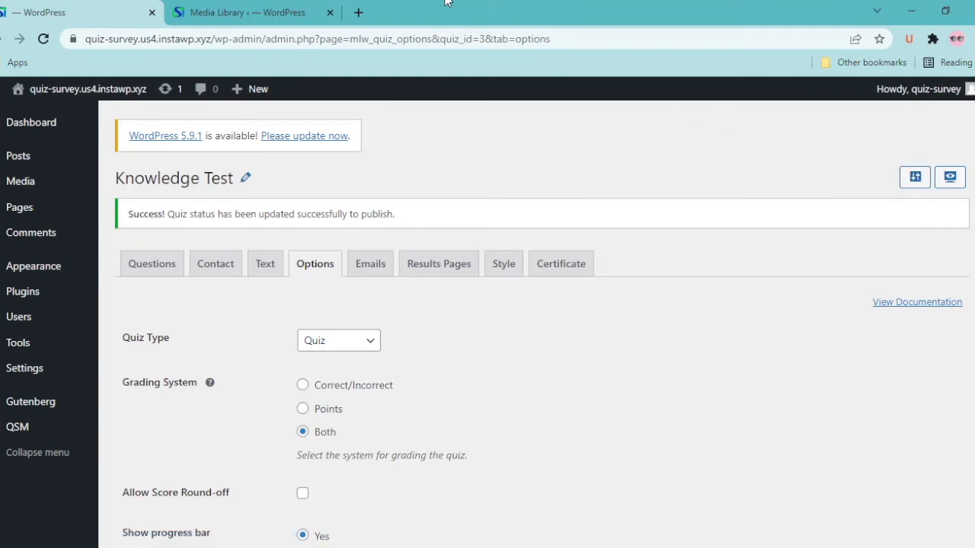
mouse_move(28, 215)
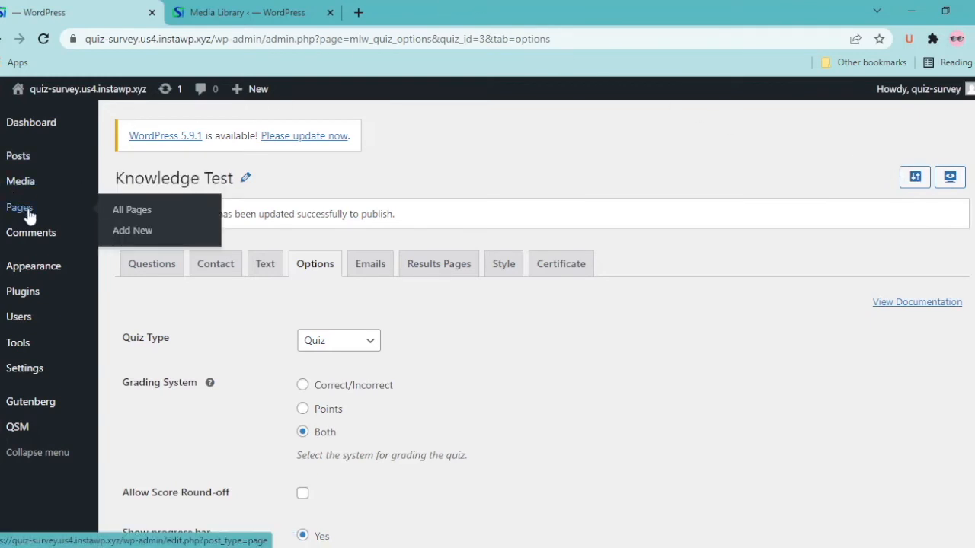
left_click(28, 216)
Start a new page titled 'Knowledge Test' and add a Shortcode block
left_click(204, 179)
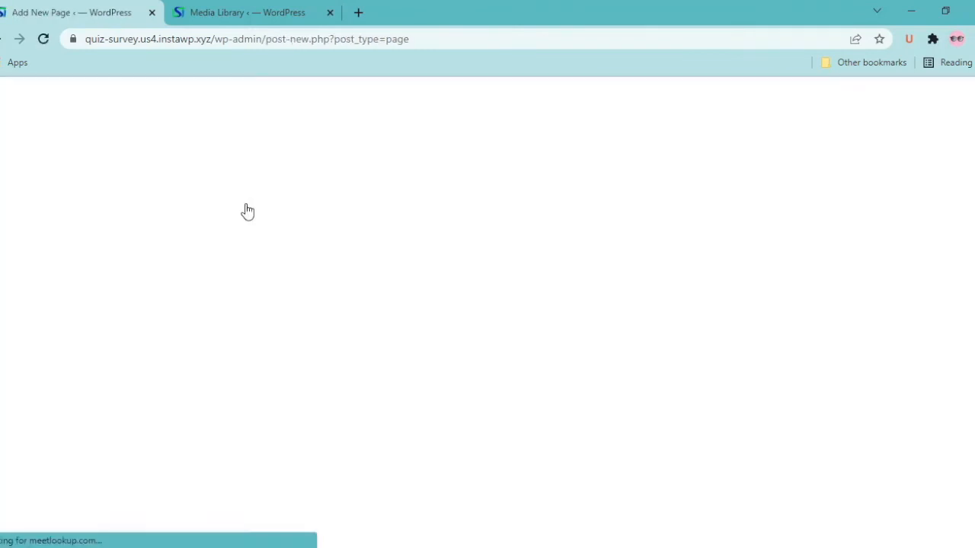
left_click(234, 183)
type("Know")
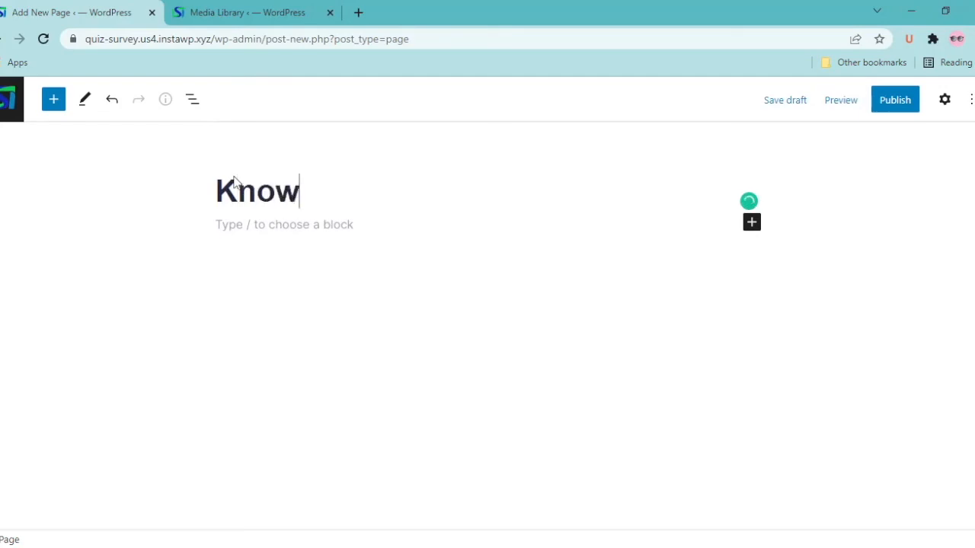
type("ledge")
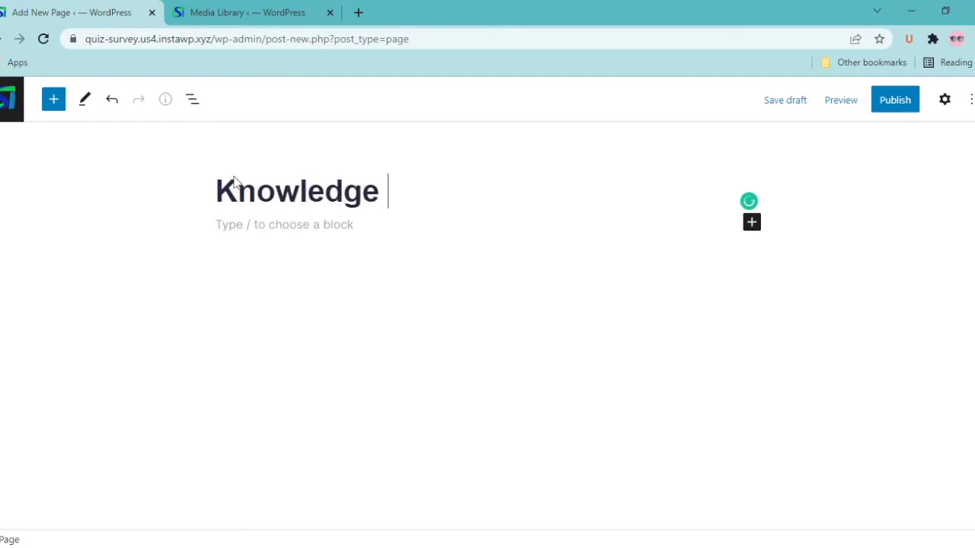
type(" Test")
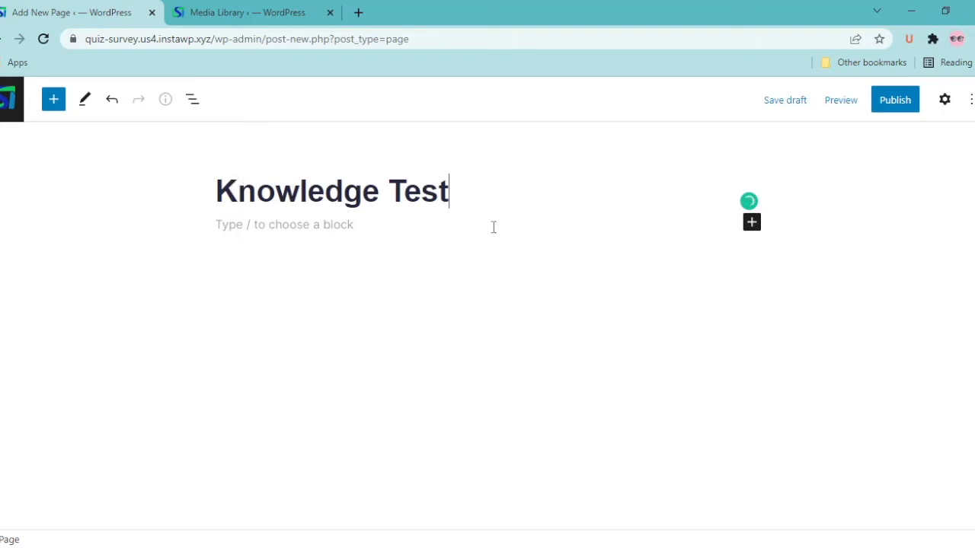
left_click(751, 224)
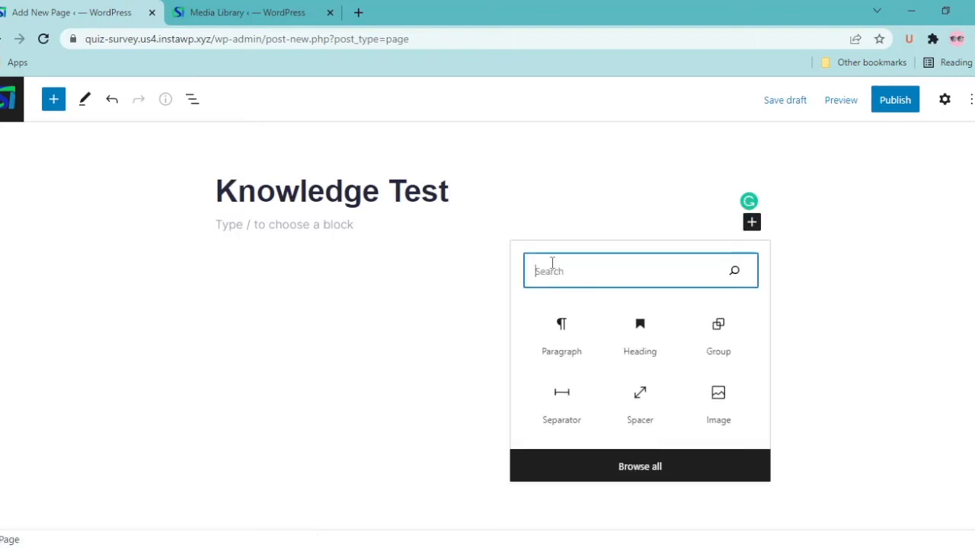
type("short")
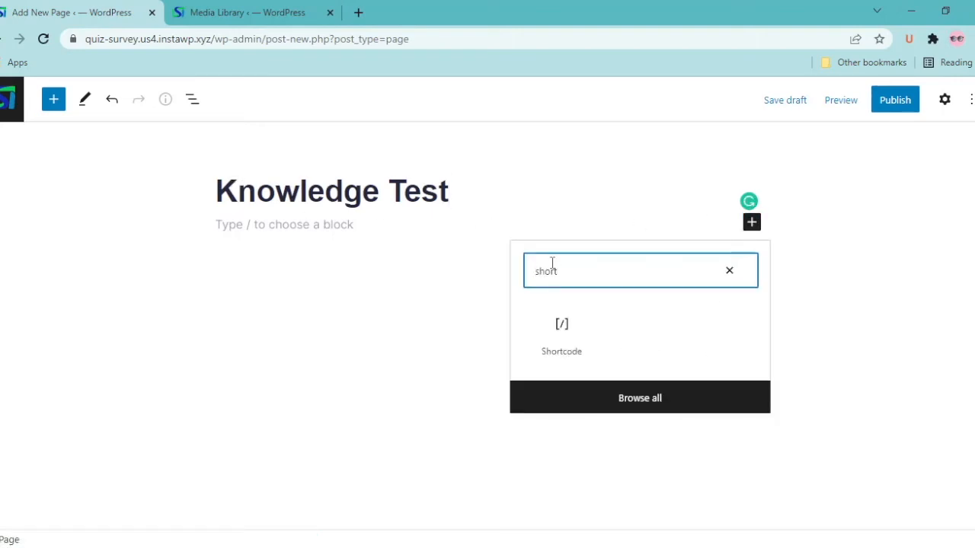
left_click(570, 337)
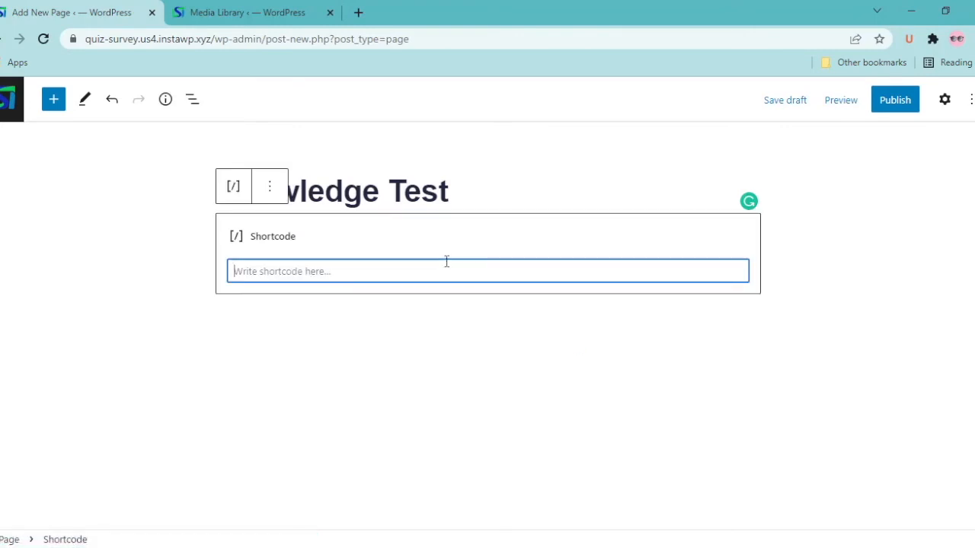
Copy the Knowledge Test quiz's embed shortcode [qsm quiz=3] from the quizzes list
left_click(246, 8)
left_click(954, 118)
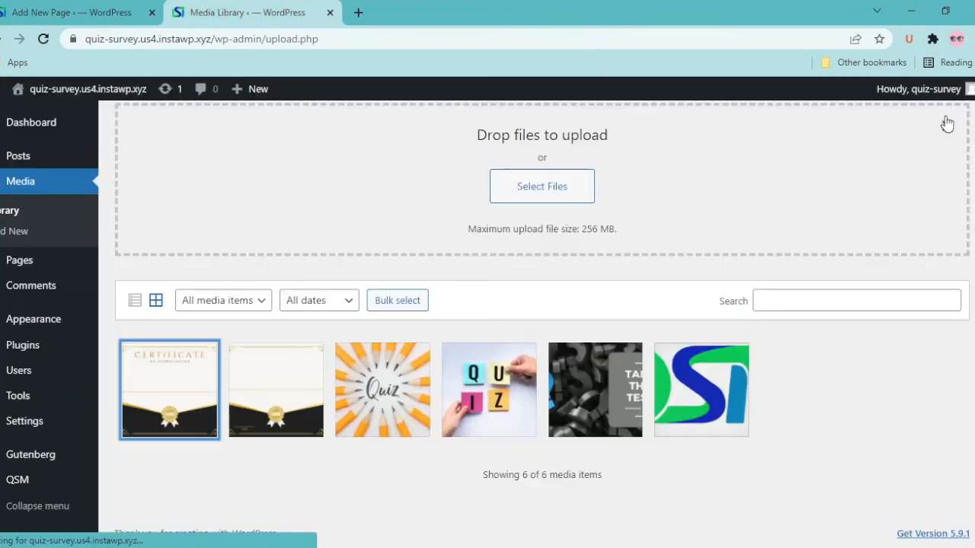
mouse_move(44, 477)
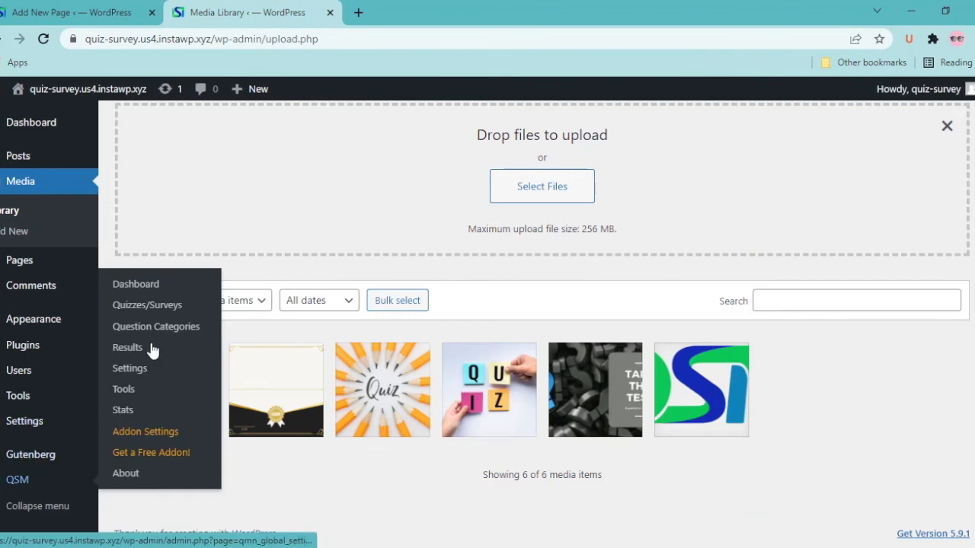
left_click(153, 306)
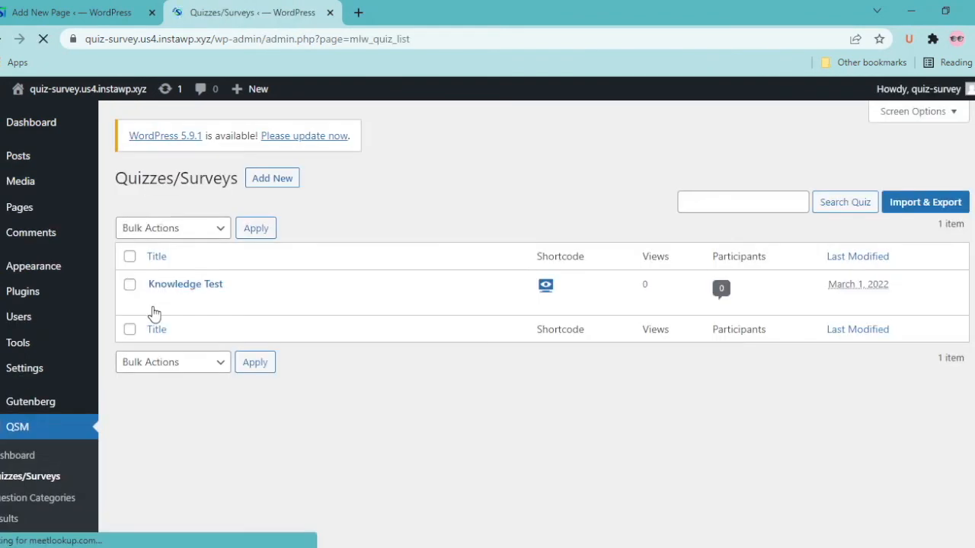
left_click(547, 287)
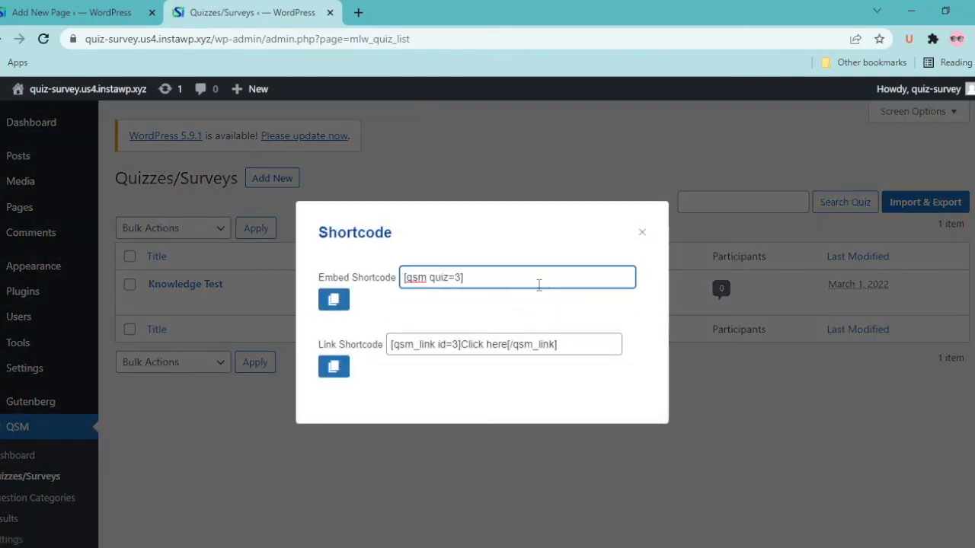
triple_click(493, 284)
key("ctrl+c")
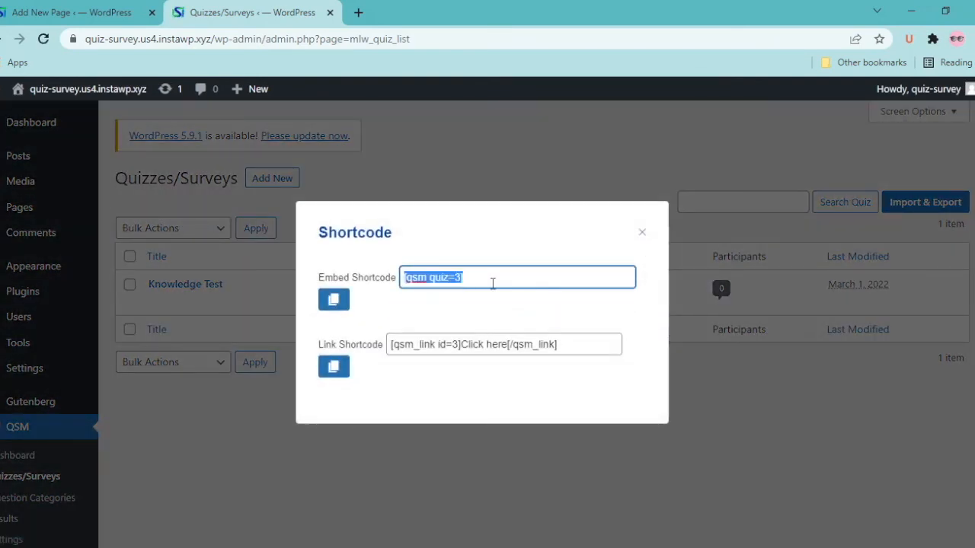
Paste [qsm quiz=3] into the Shortcode block, publish the page, and return to Pages
left_click(71, 12)
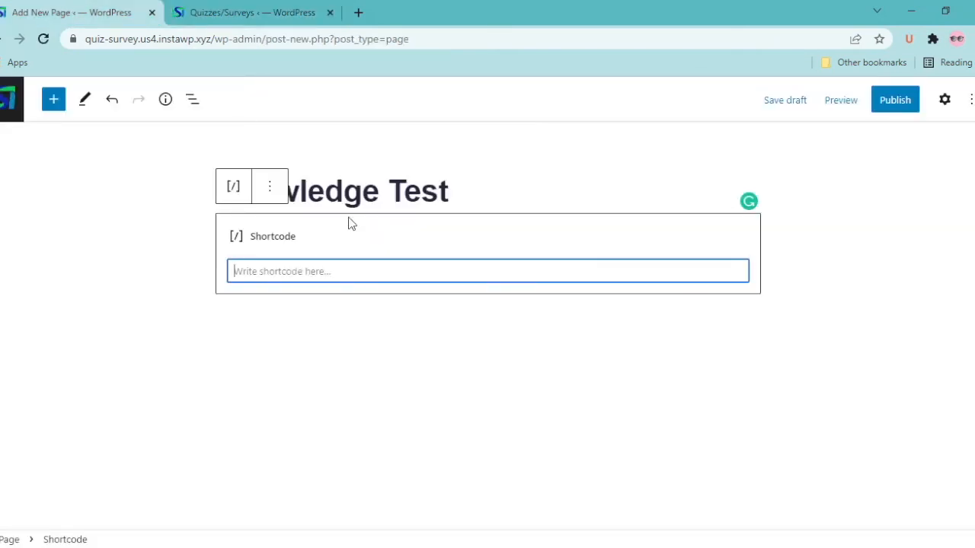
key("ctrl+v")
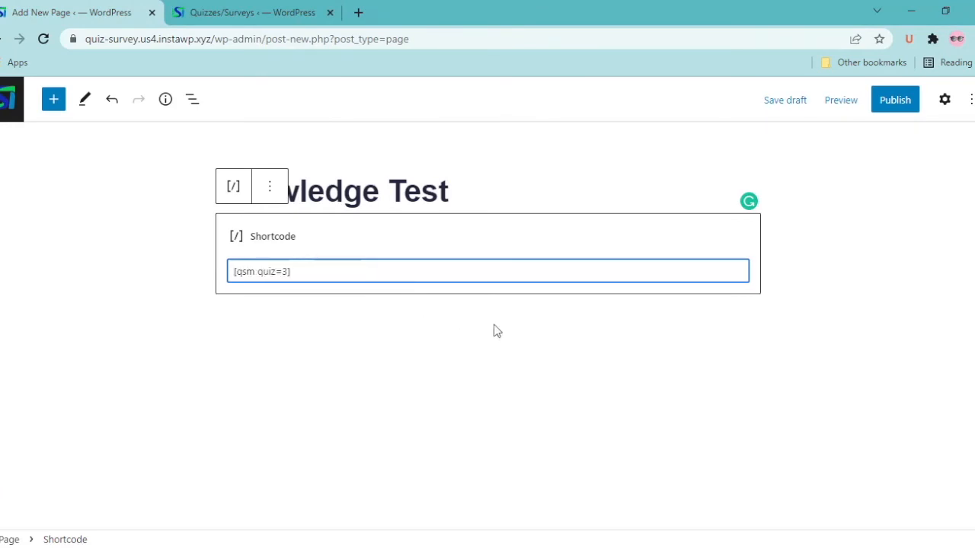
left_click(897, 97)
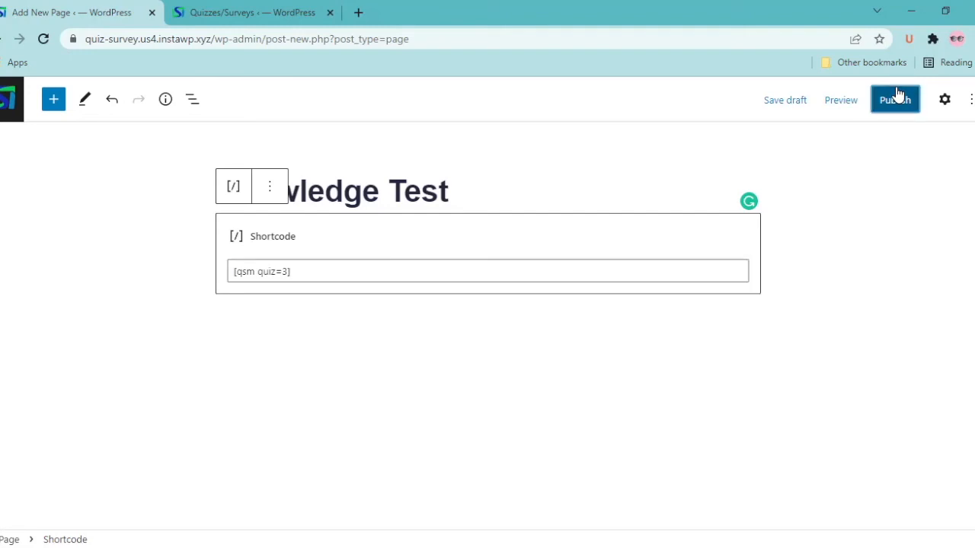
left_click(869, 101)
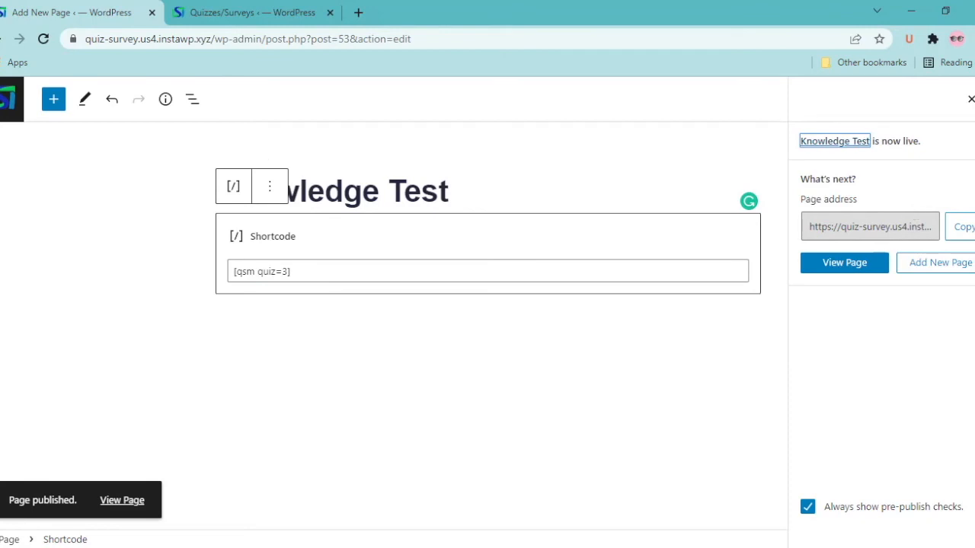
left_click(8, 99)
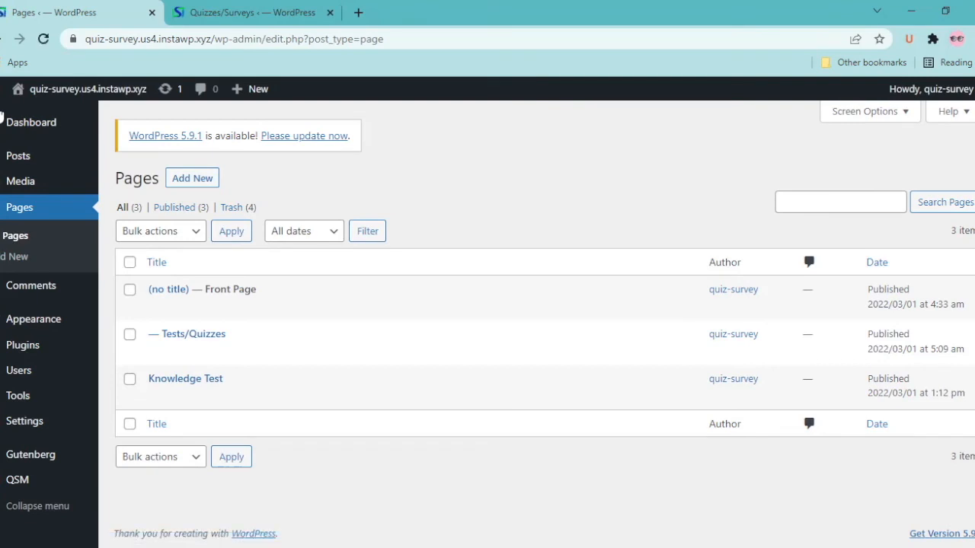
View the live Knowledge Test page in a new window and try its Full Name field
mouse_move(217, 391)
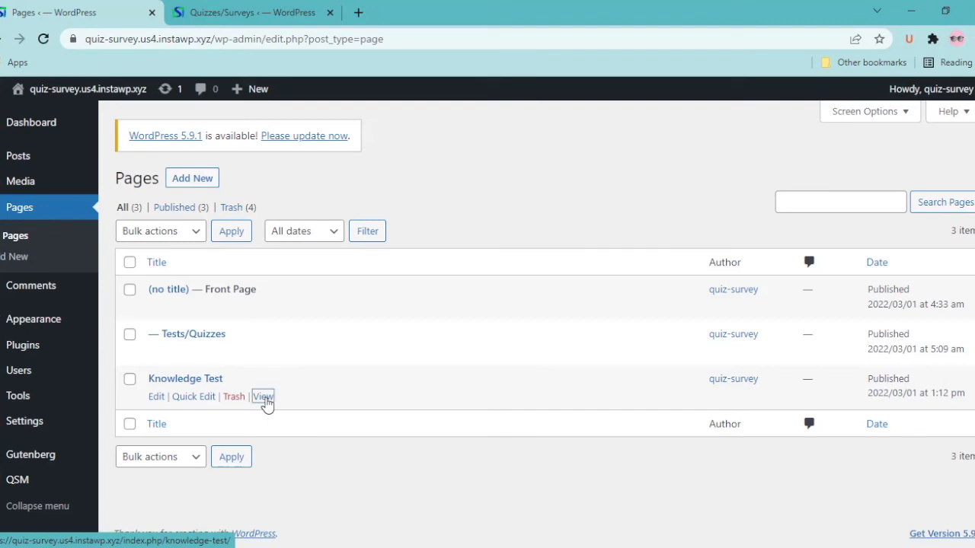
right_click(264, 397)
left_click(358, 259)
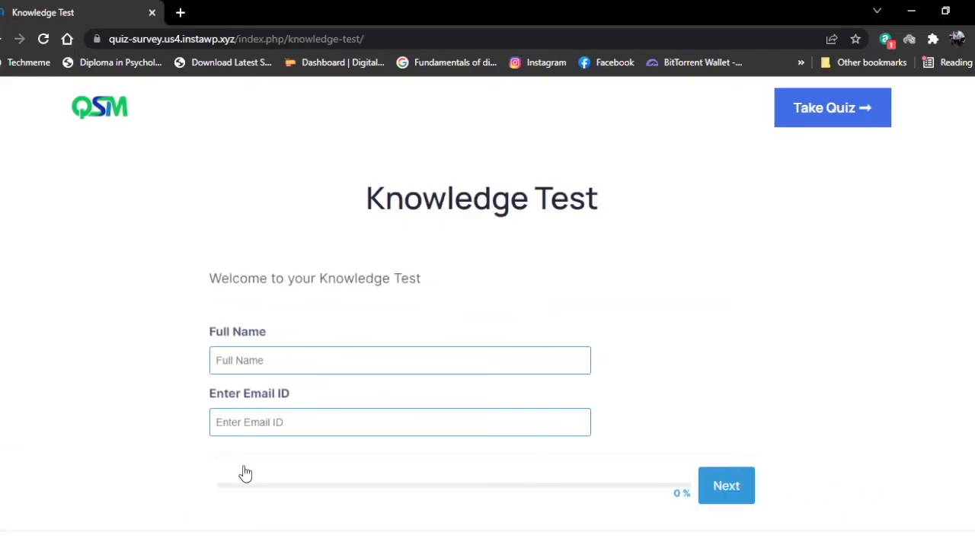
left_click(228, 373)
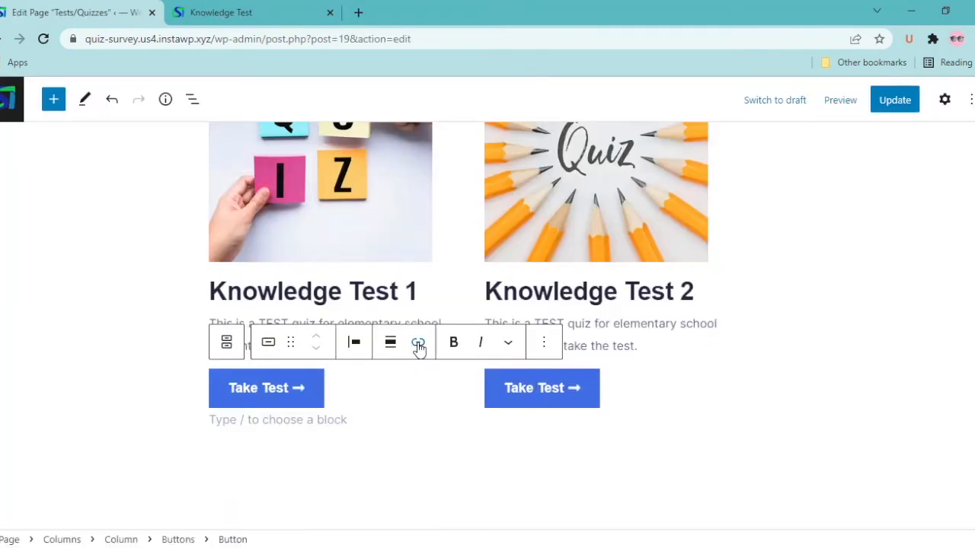
Link the Take Test button to the knowledge-test page URL and update the Tests/Quizzes page
left_click(418, 346)
left_click(418, 345)
left_click(418, 345)
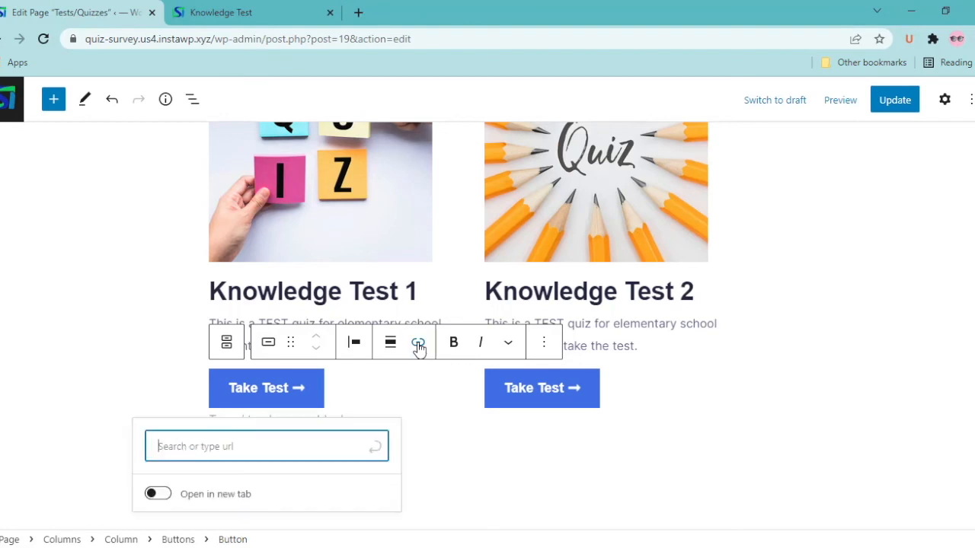
type("https://quiz-survey.us4.instawp.xyz/index.php/knowledge-test/")
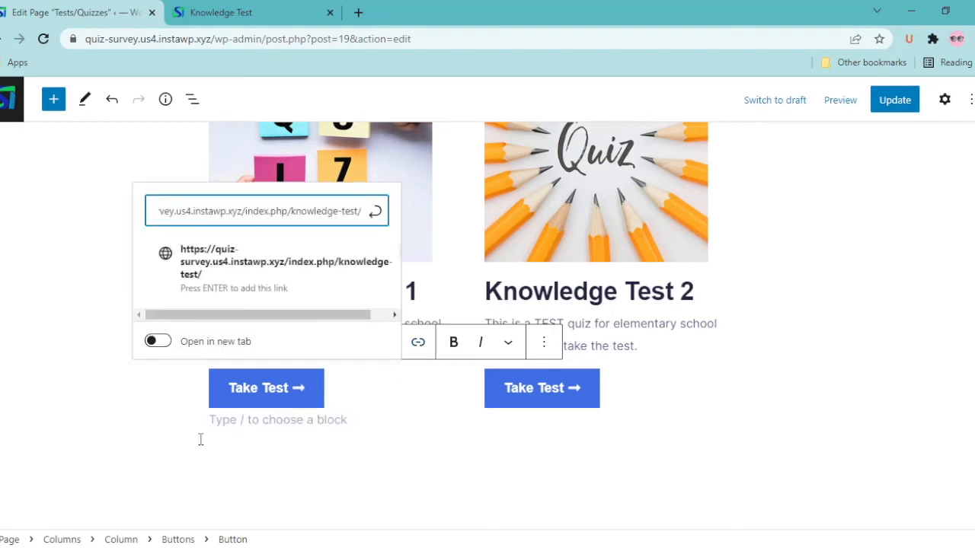
key("Return")
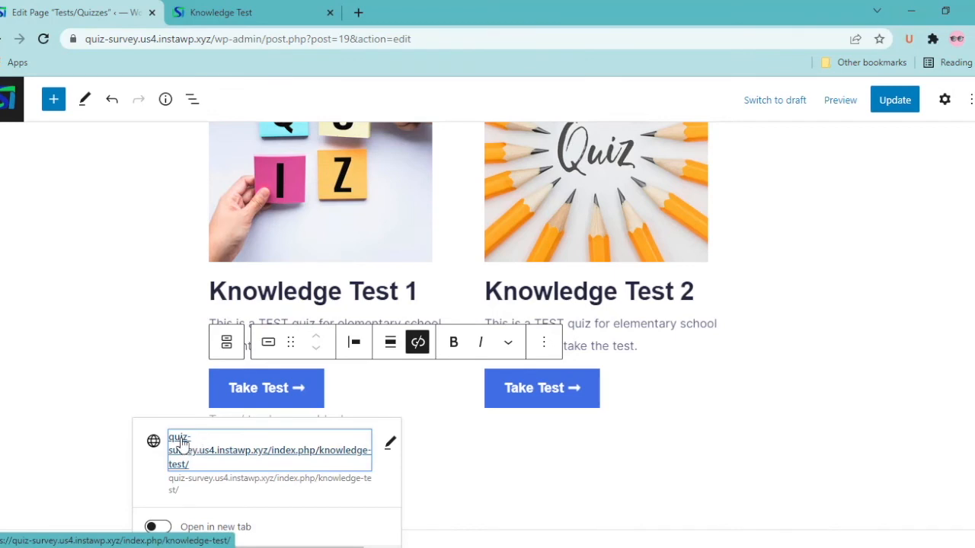
left_click(448, 465)
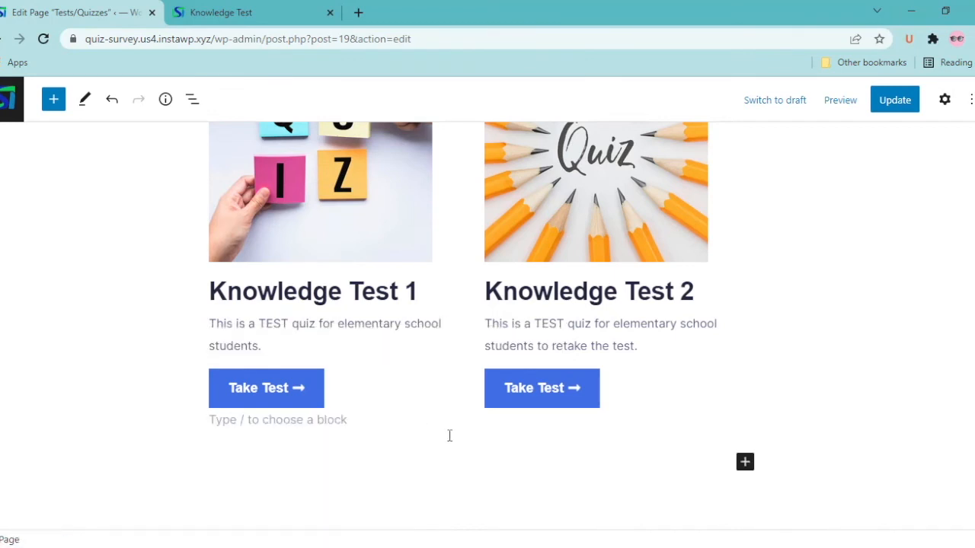
left_click(881, 103)
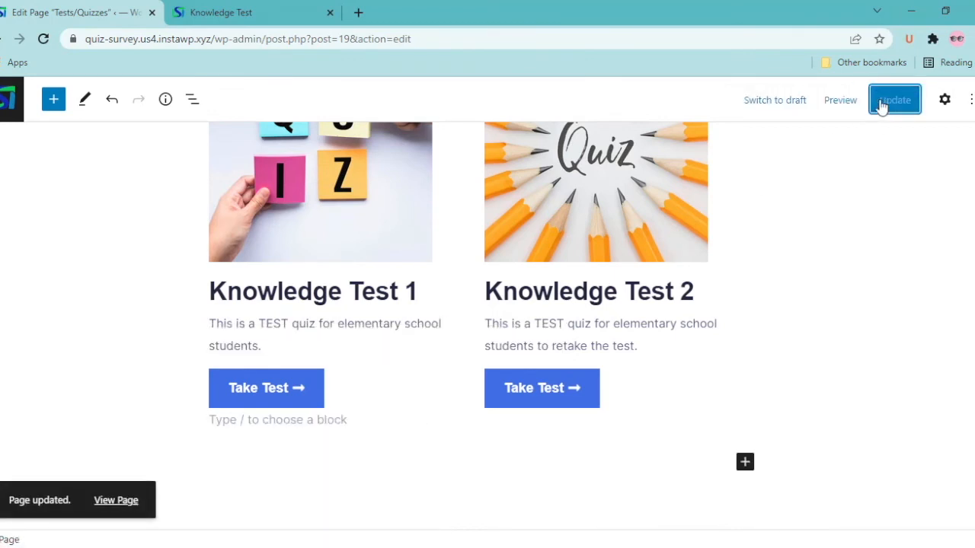
left_click(11, 114)
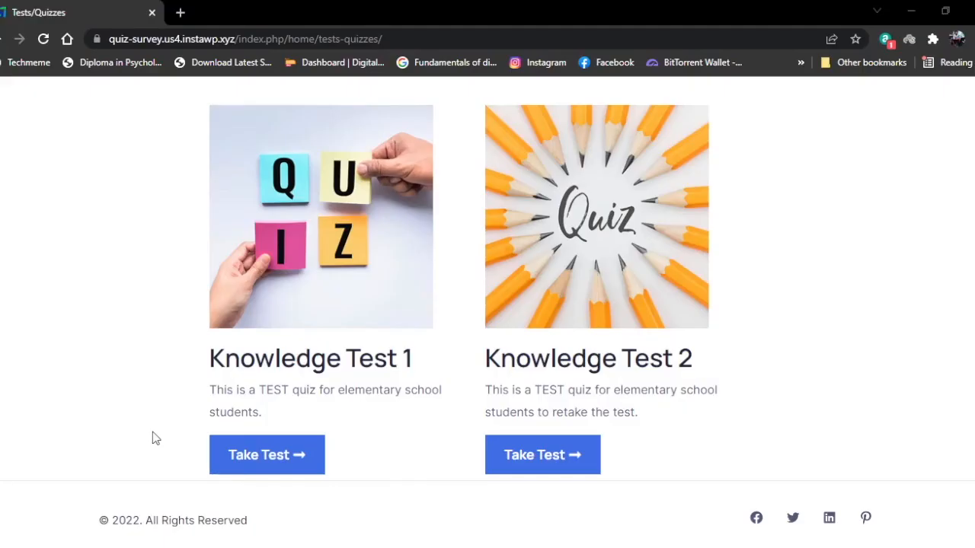
Open Knowledge Test 1's quiz, enter a full name and email address, and begin
left_click(244, 472)
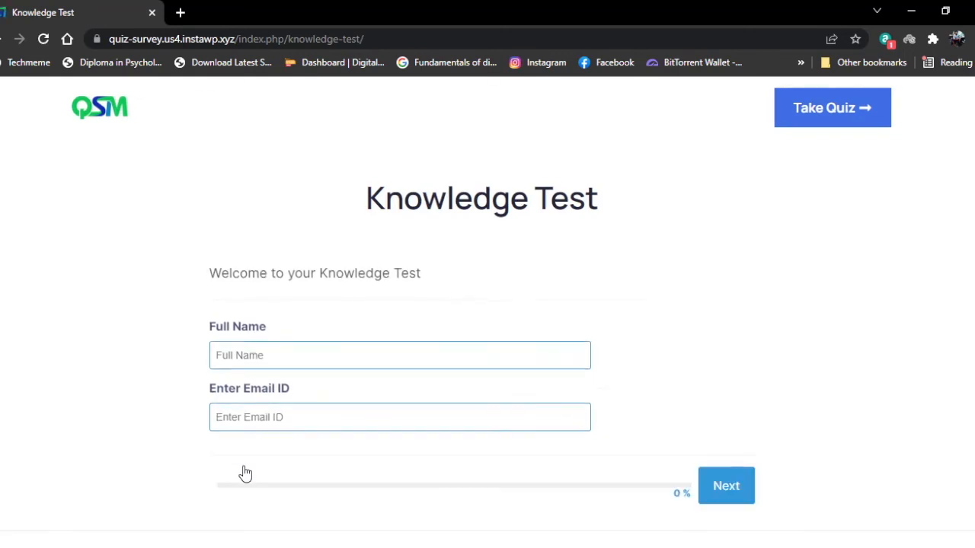
left_click(227, 373)
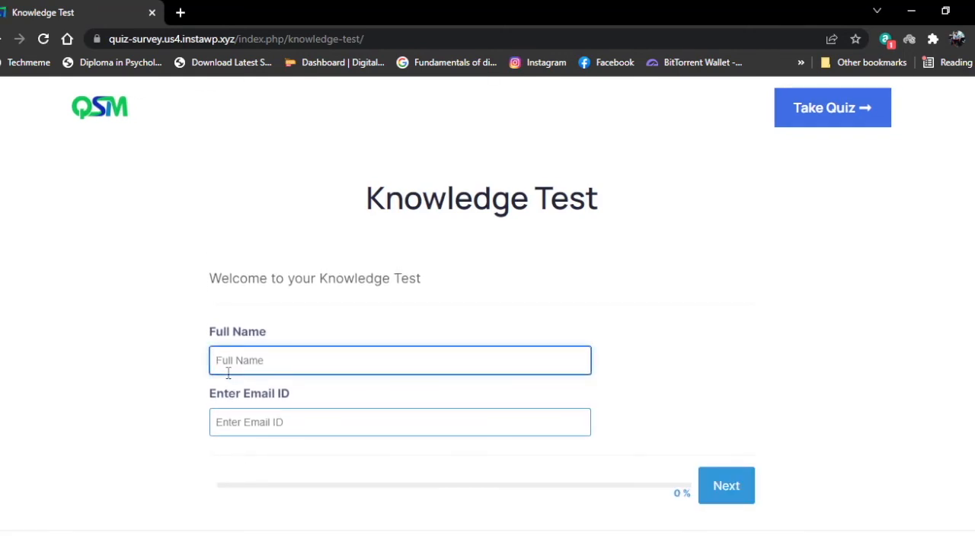
type("A")
left_click(232, 422)
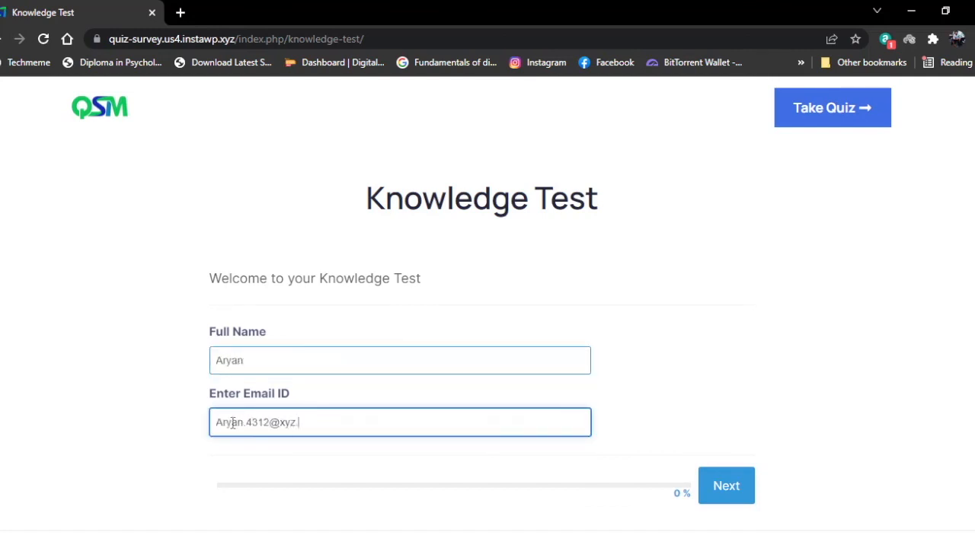
left_click(724, 486)
Answer 365 days, 21 consonants, the planet question, and 3 primary colours
left_click(320, 307)
type("365")
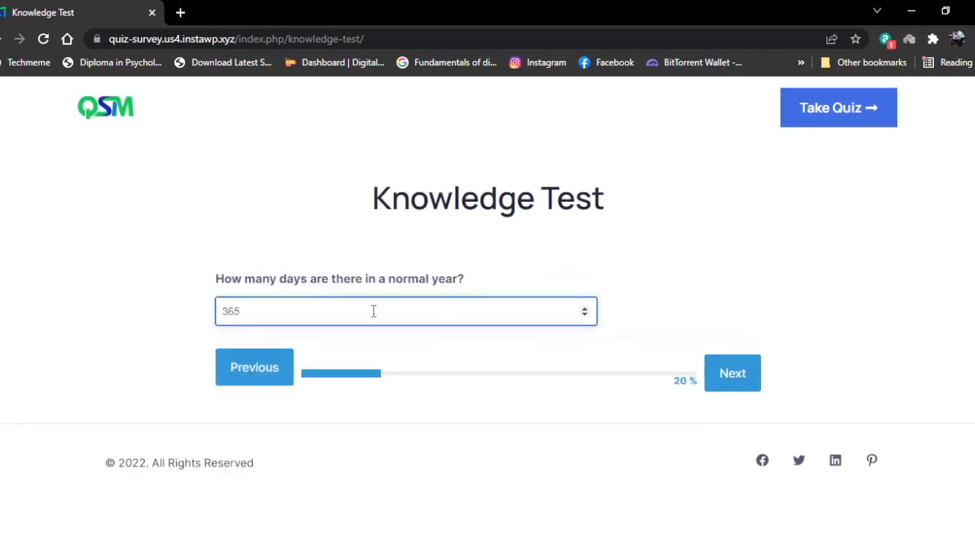
left_click(732, 373)
left_click(315, 307)
type("21")
left_click(732, 387)
left_click(218, 287)
left_click(726, 431)
left_click(263, 311)
type("3")
left_click(733, 373)
Choose Australia, answer the remaining questions, pick Diamond as hardest substance, and submit
left_click(218, 341)
left_click(726, 430)
left_click(235, 314)
left_click(726, 431)
left_click(238, 314)
left_click(729, 431)
left_click(731, 431)
left_click(251, 306)
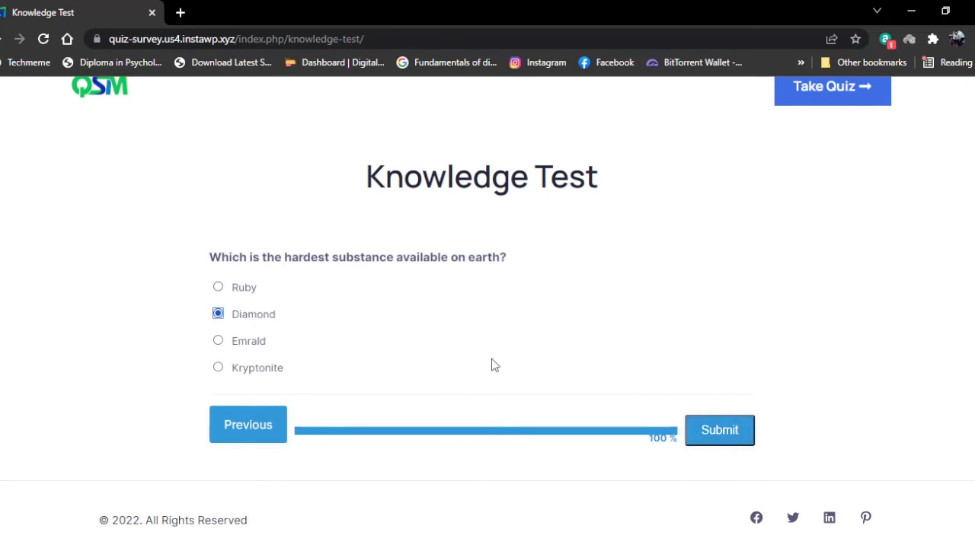
left_click(722, 432)
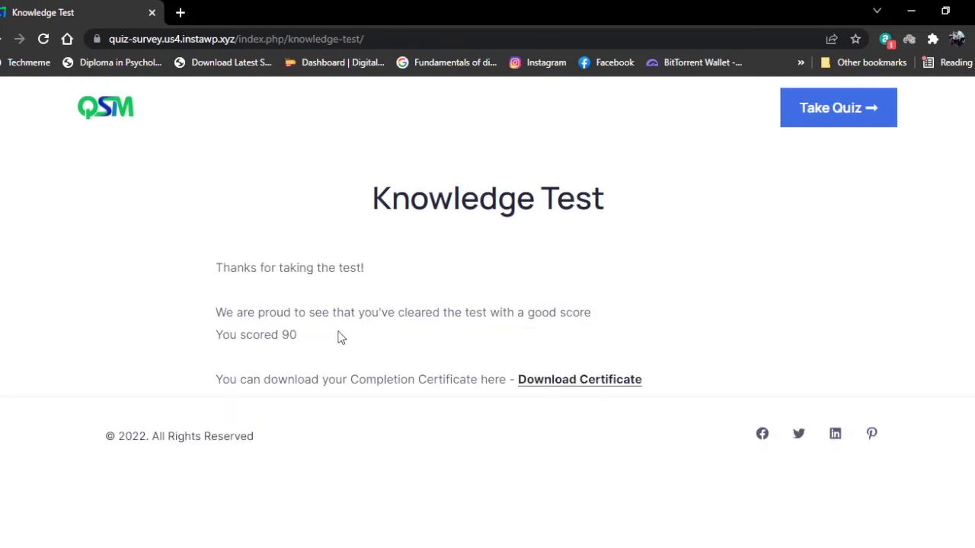
Check the score of 90 and download the completion certificate PDF via IDM
left_click_drag(216, 339, 299, 346)
left_click(312, 348)
left_click(557, 388)
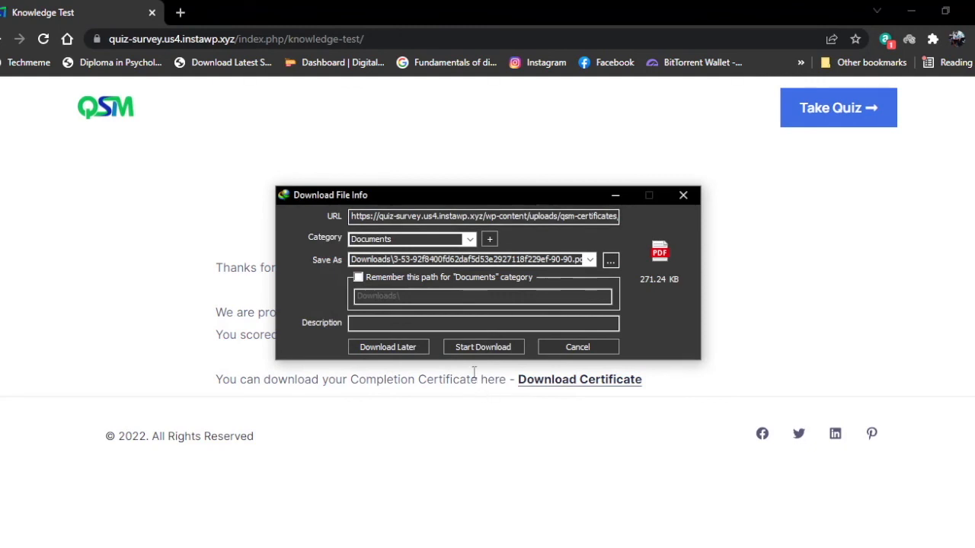
left_click(476, 348)
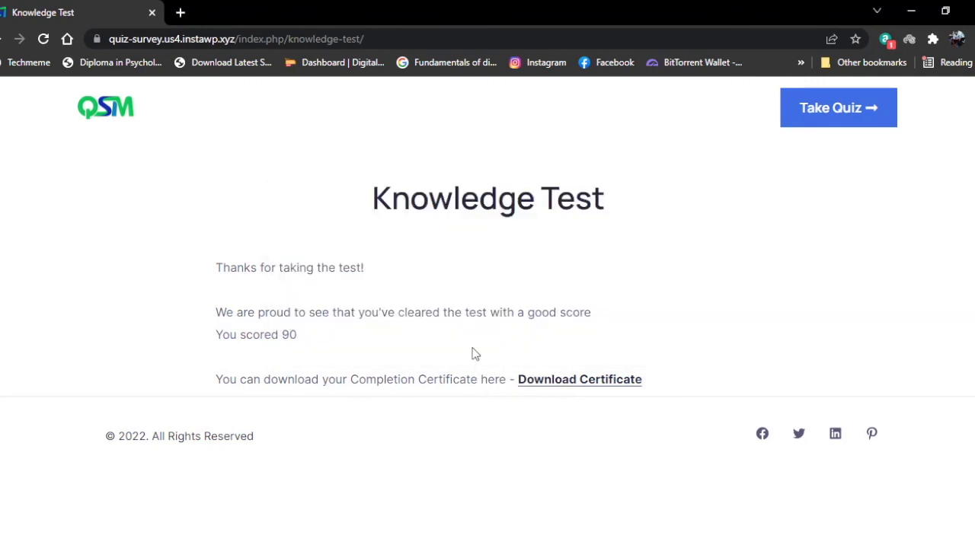
Open the downloaded certificate PDF from the Downloads folder
left_click(293, 547)
left_click(397, 198)
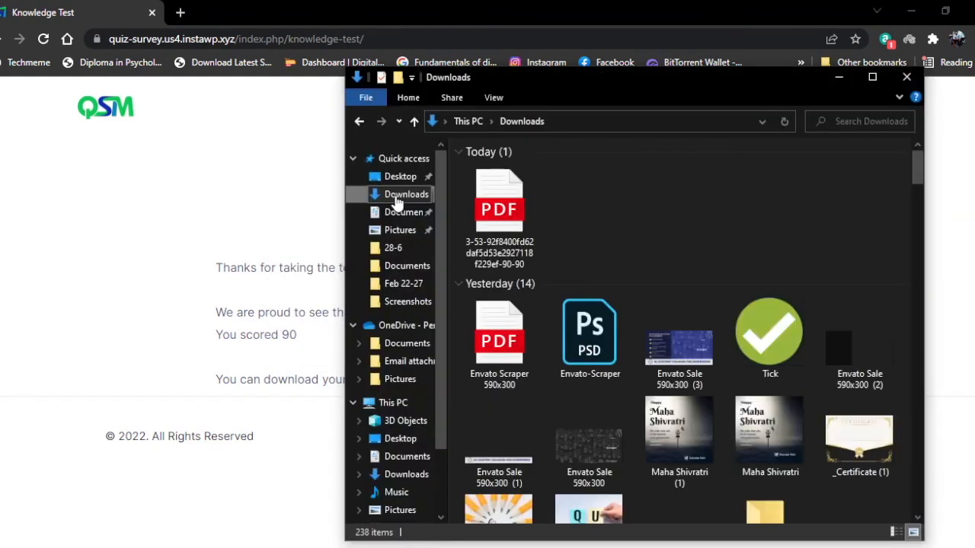
left_click(522, 227)
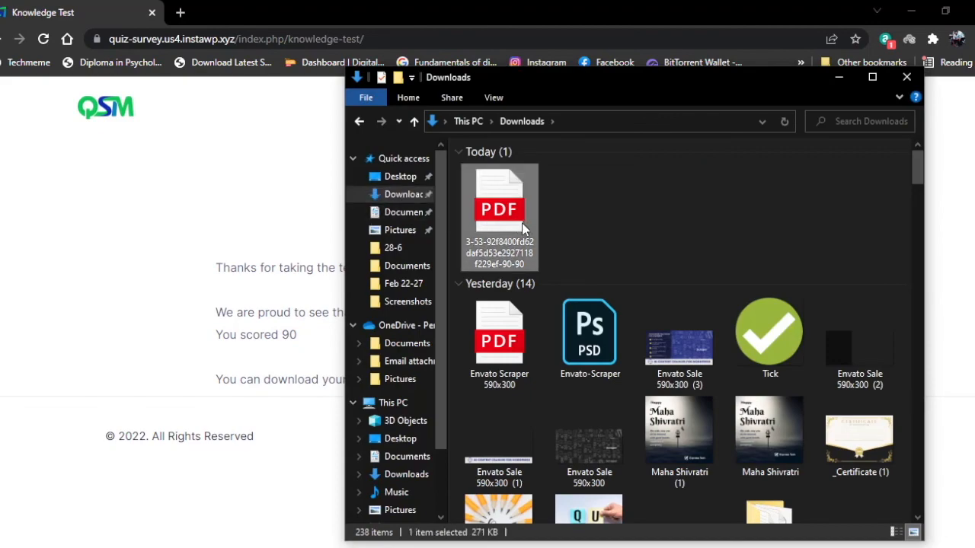
double_click(522, 227)
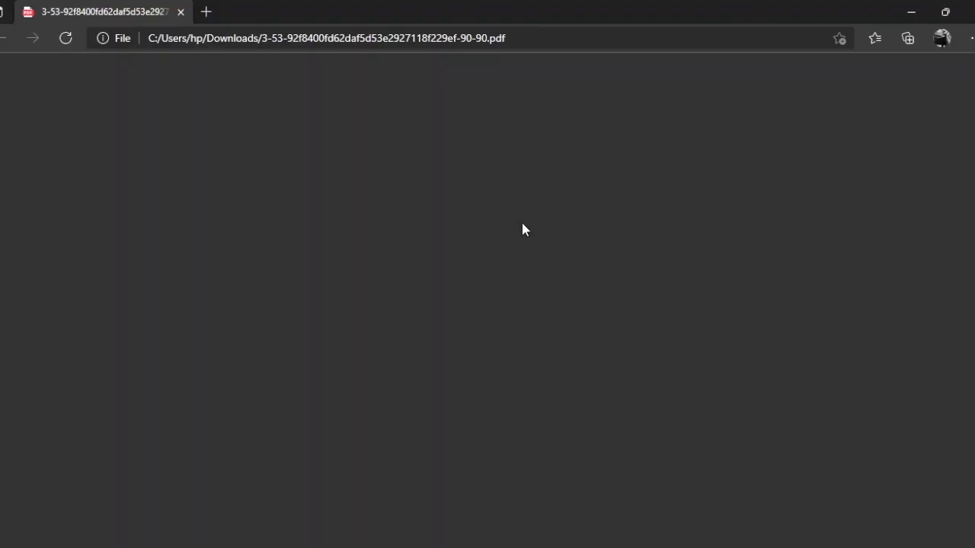